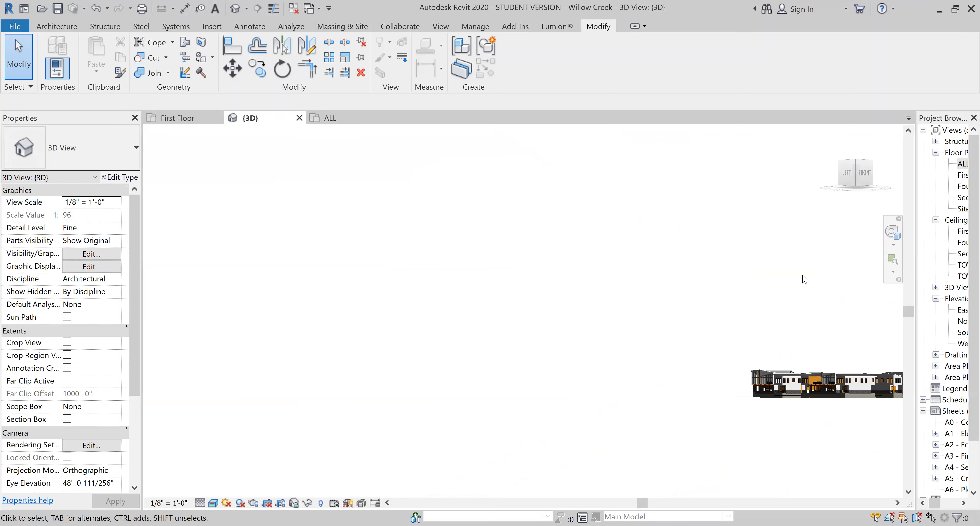
- Select the upper-storey vertical siding wall on the long side of the front building in the 3D view
middle_click_drag(660, 262, 276, 450, "shift")
scroll(277, 450, "up", 5)
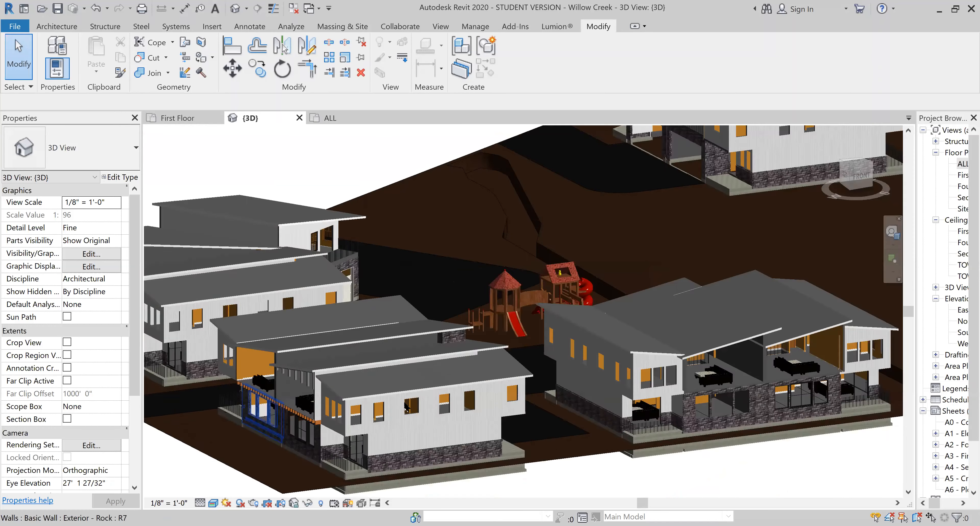
scroll(452, 440, "up", 4)
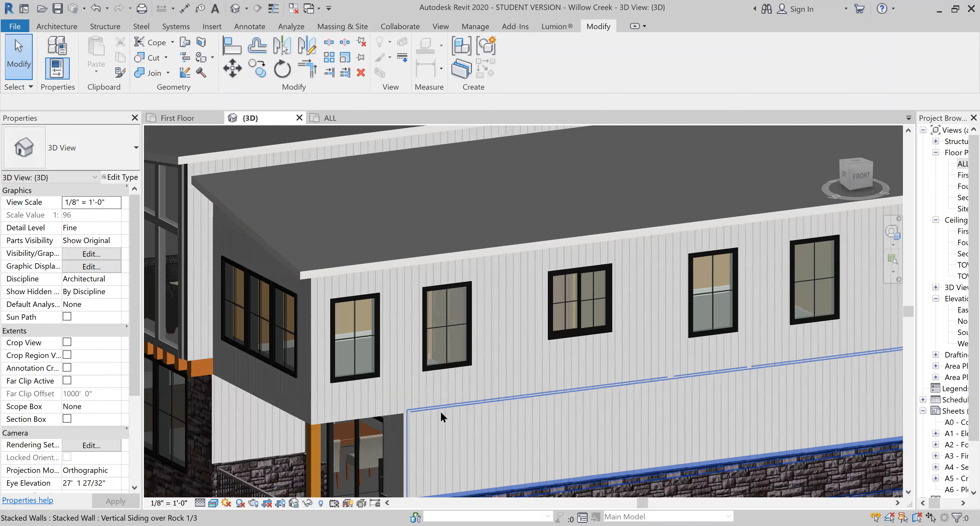
left_click(383, 381)
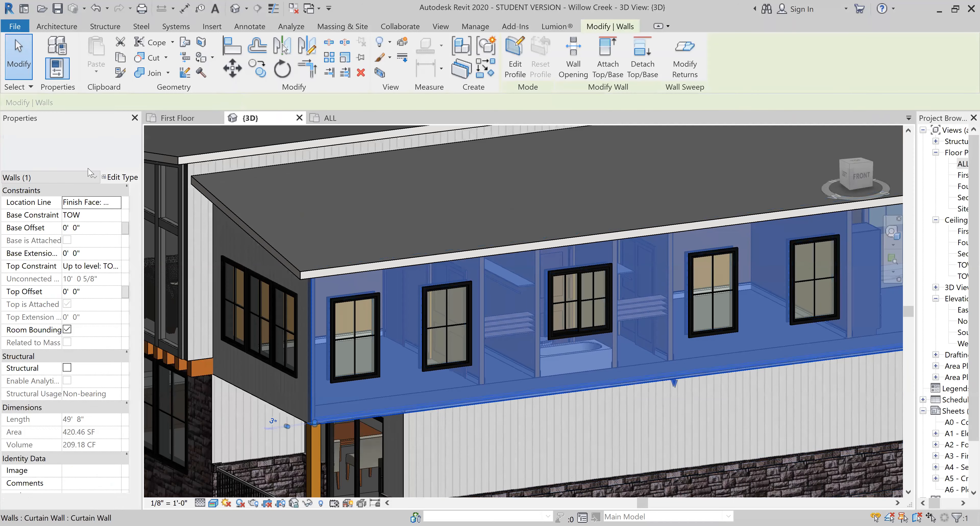
left_click(96, 151)
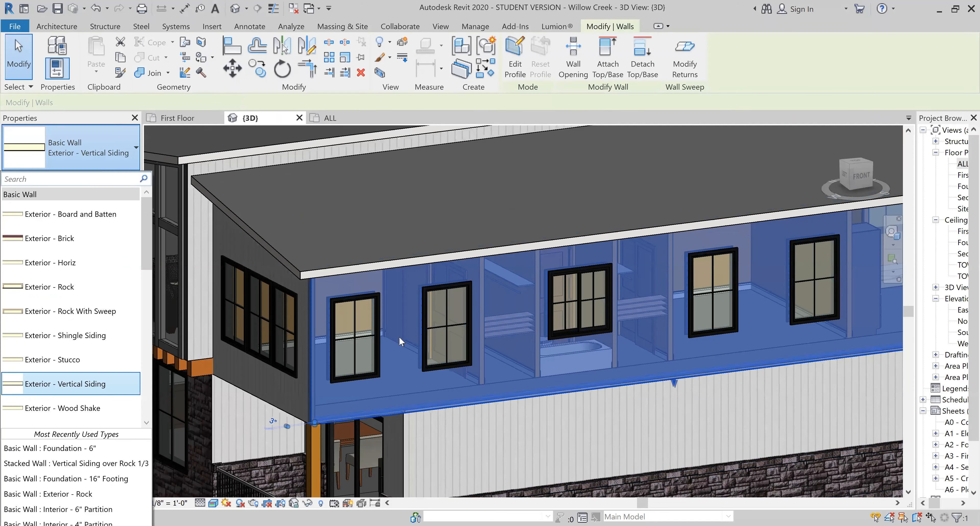
right_click(413, 346)
mouse_move(541, 201)
left_click(576, 210)
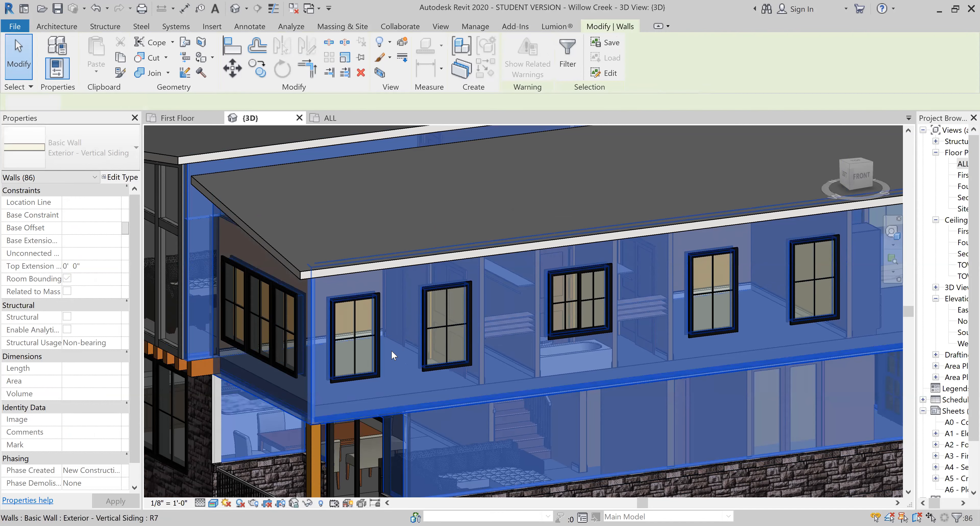
key("Escape")
- Change only the upper-storey siding wall with five windows to the Exterior - Board and Batten type
left_click(403, 357)
right_click(407, 359)
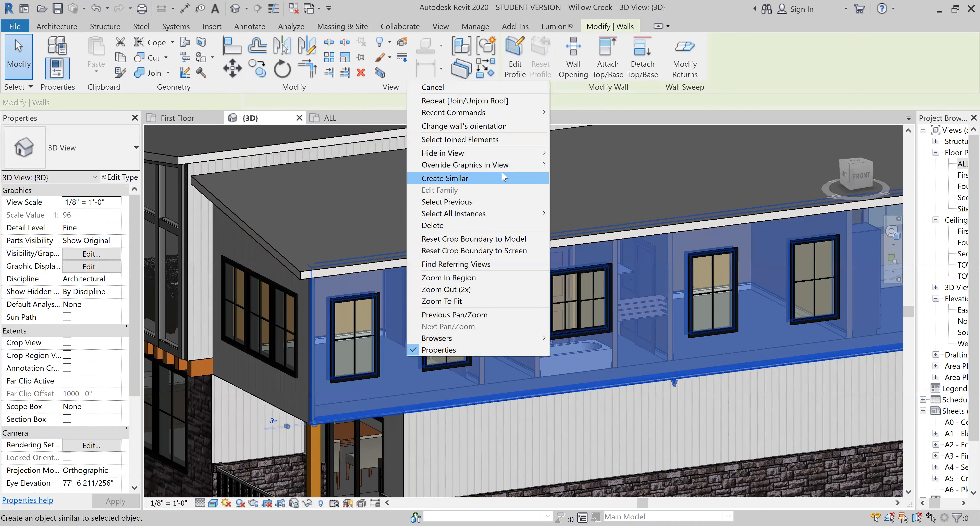
left_click(70, 148)
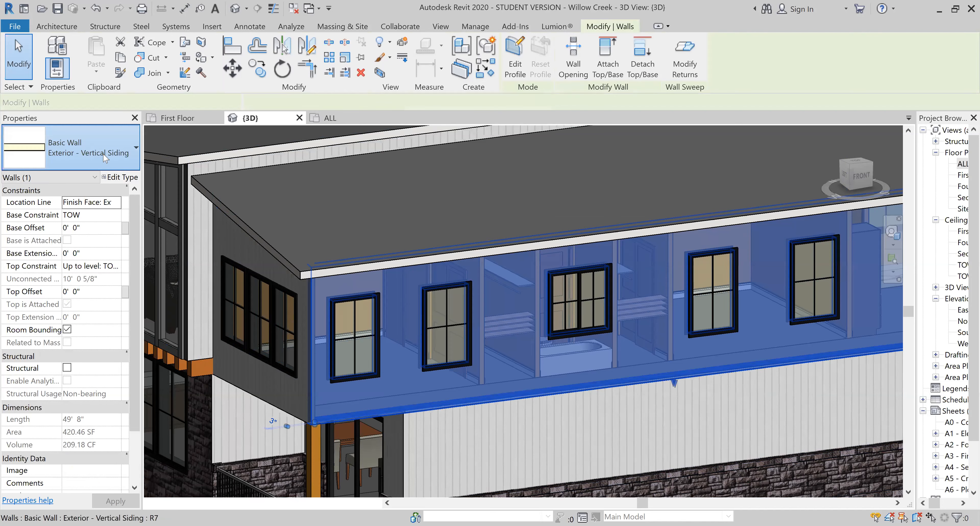
left_click(105, 157)
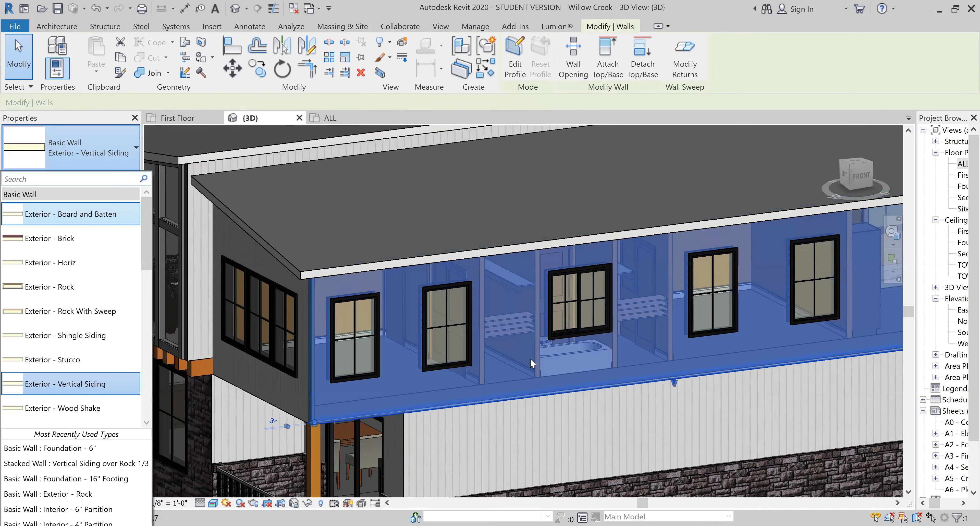
left_click(534, 373)
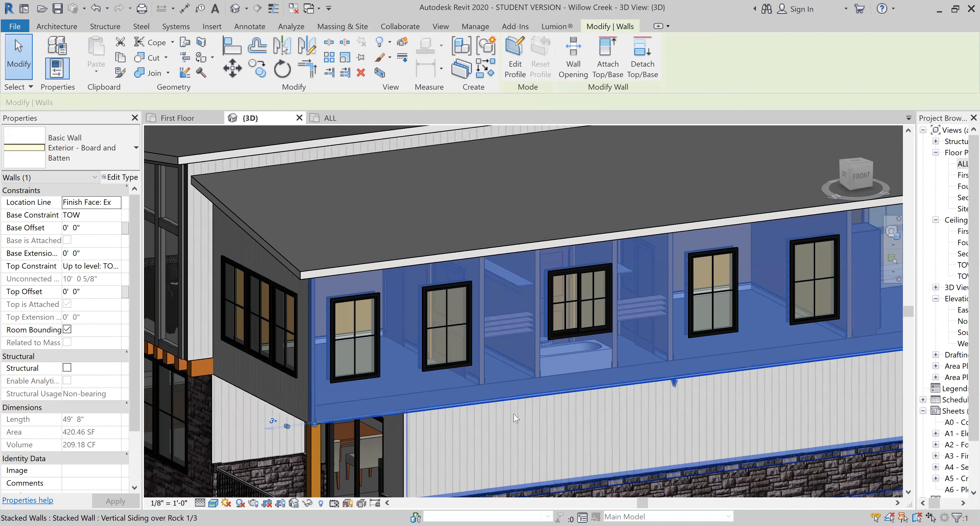
key("Escape")
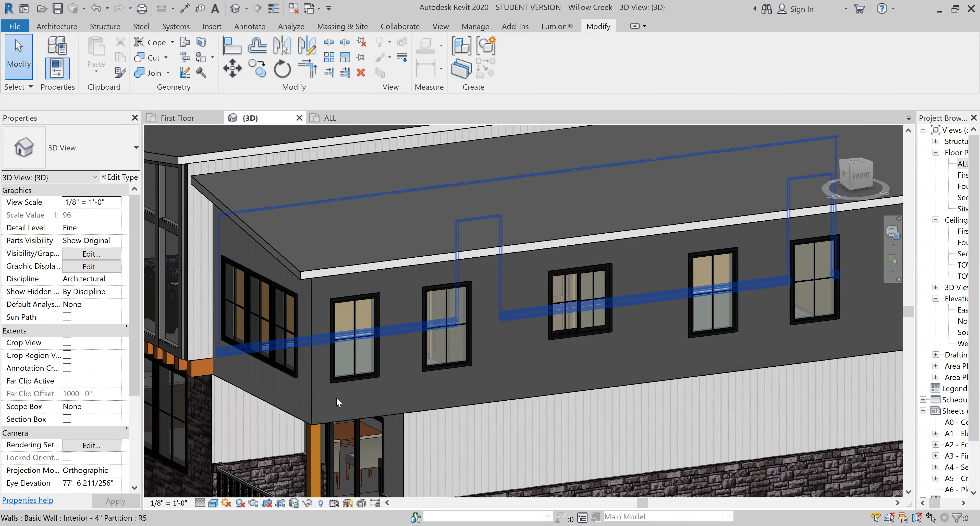
- Open the appearance settings of the Board and Batten finish material in the upper wall's type structure
left_click(338, 416)
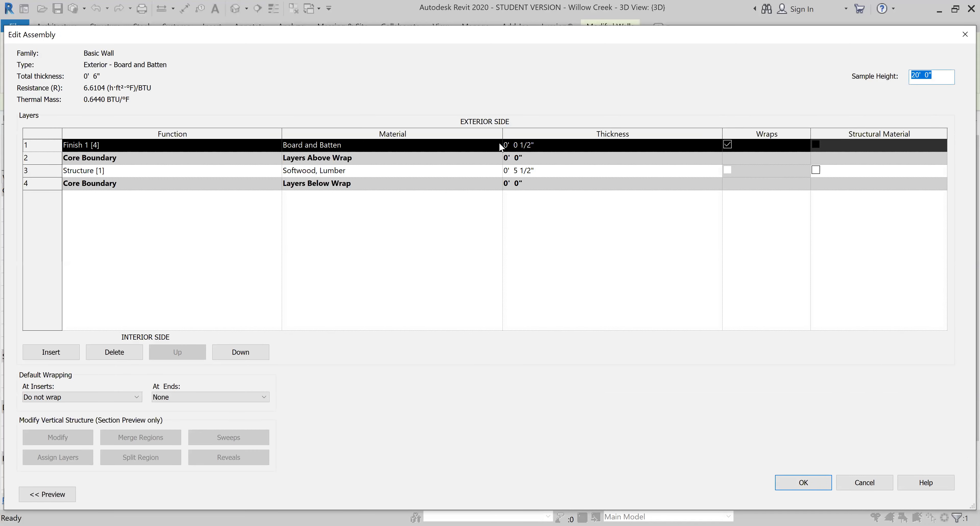
left_click(498, 143)
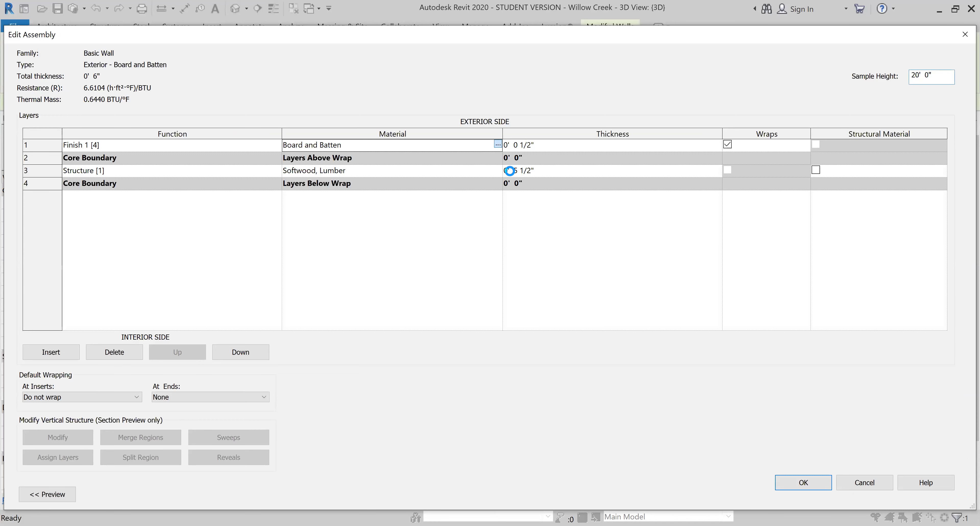
left_click(588, 137)
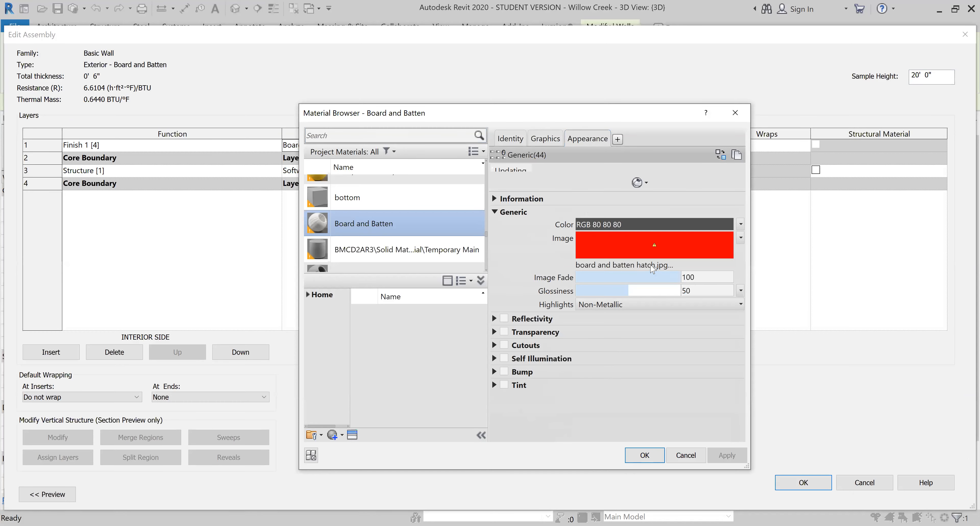
- Relink the Board and Batten appearance image to board and batten hatch from Dropbox's 2018 (shared folder conflict) Revit Materials folder
left_click(651, 266)
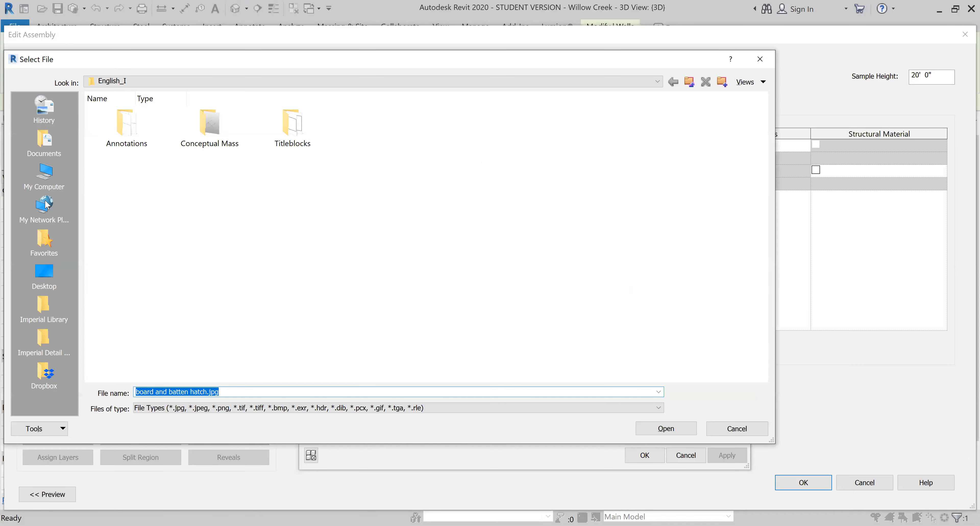
left_click(44, 373)
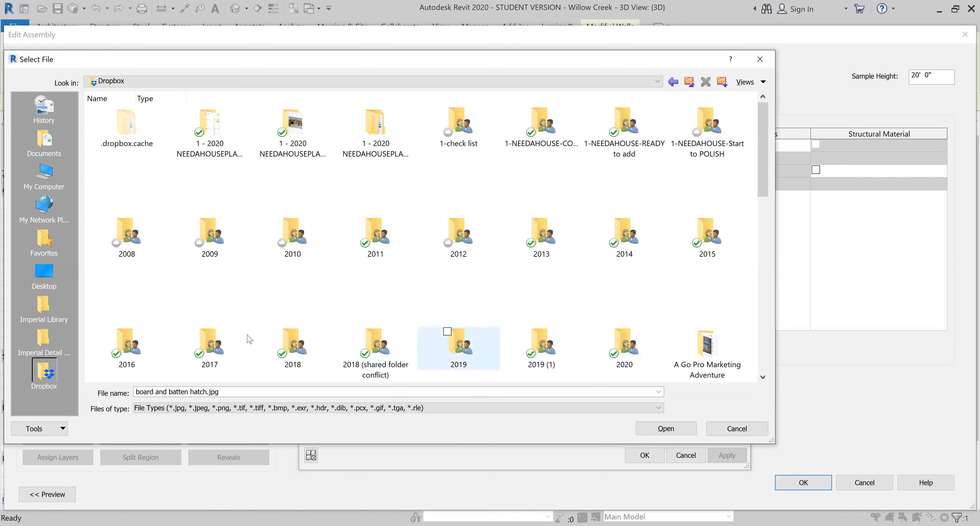
double_click(365, 342)
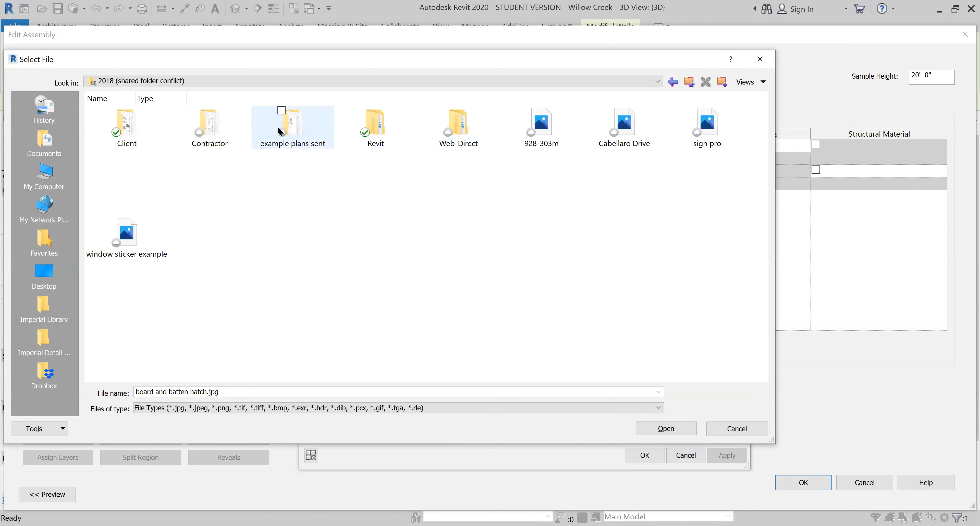
double_click(384, 133)
left_click(318, 132)
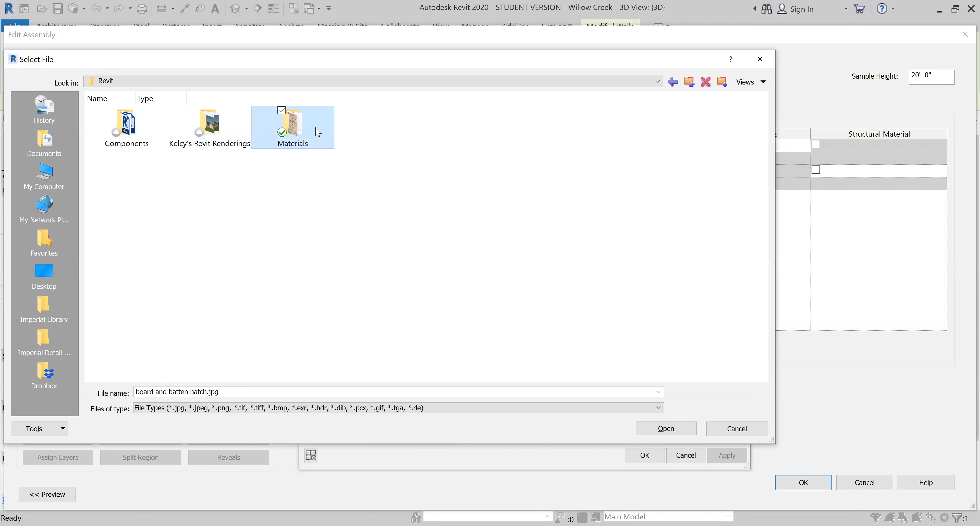
double_click(318, 131)
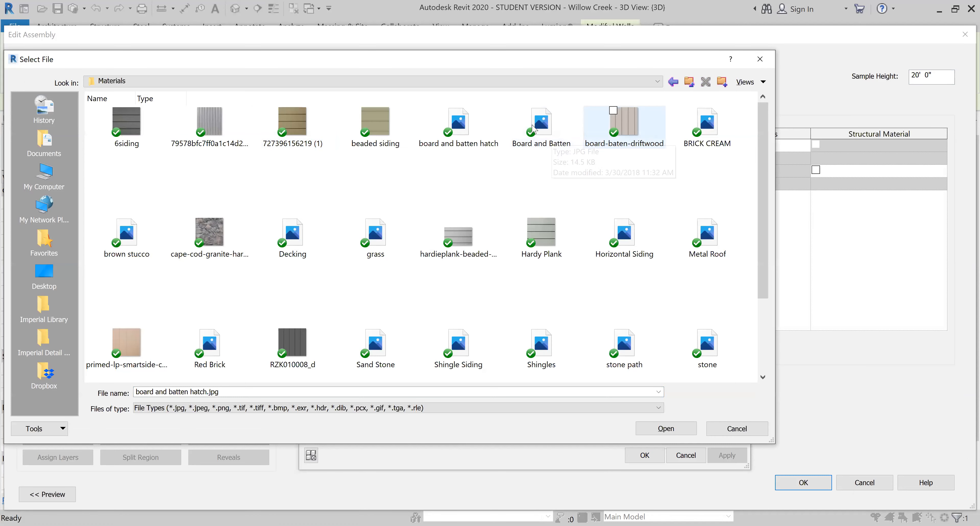
left_click(447, 117)
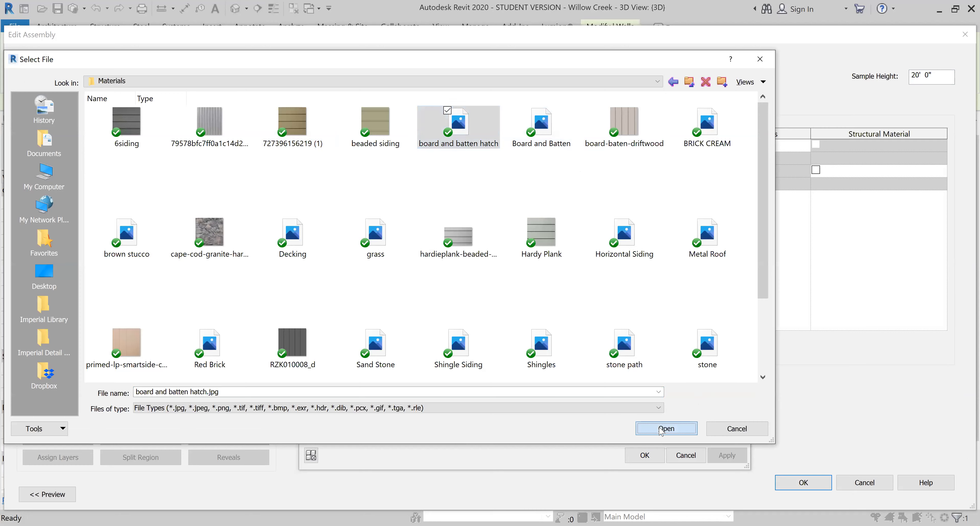
left_click(660, 430)
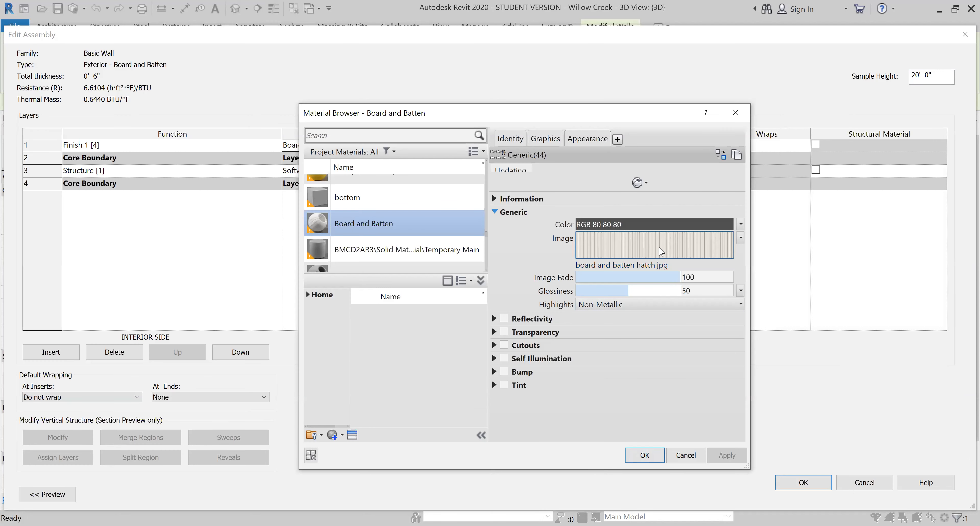
- Replace the material's appearance image with Board and Batten.jpg from the same Materials folder and accept it
left_click(649, 268)
left_click(649, 268)
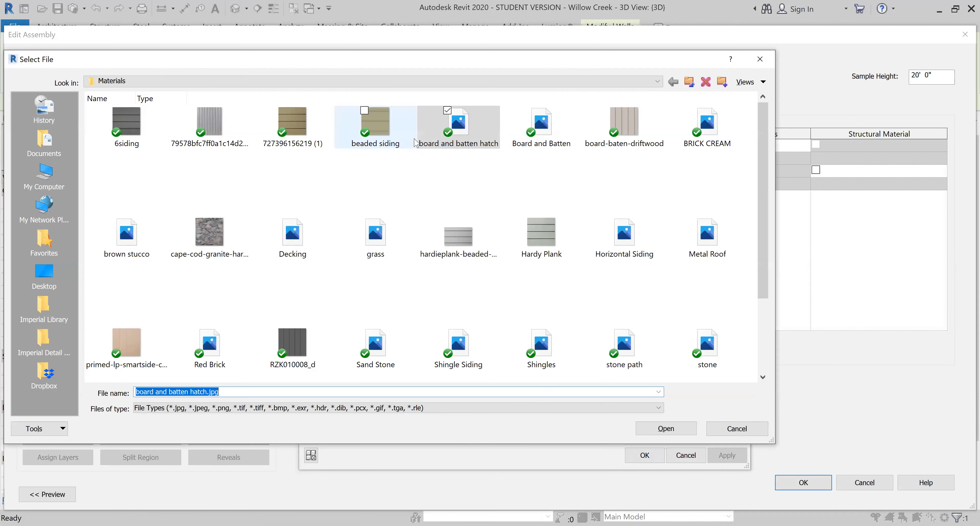
left_click(541, 122)
left_click(659, 429)
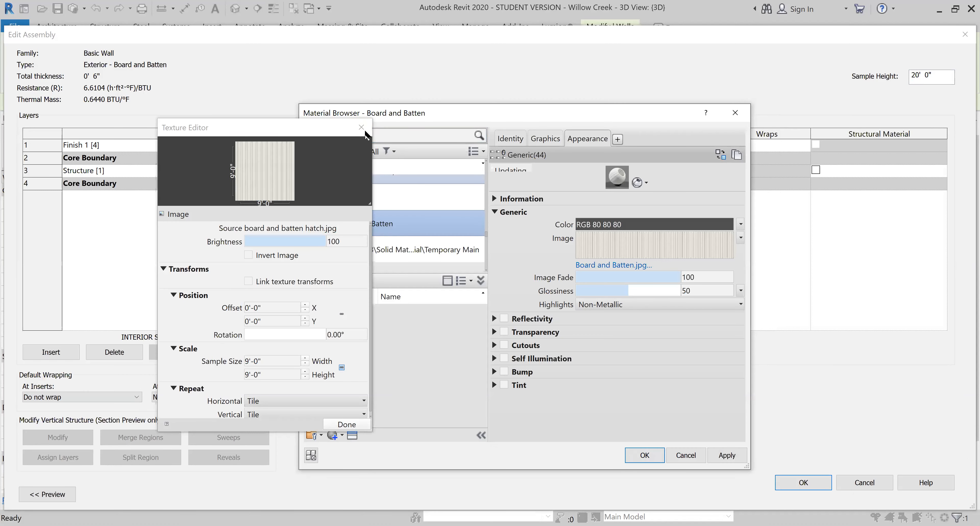
left_click(364, 129)
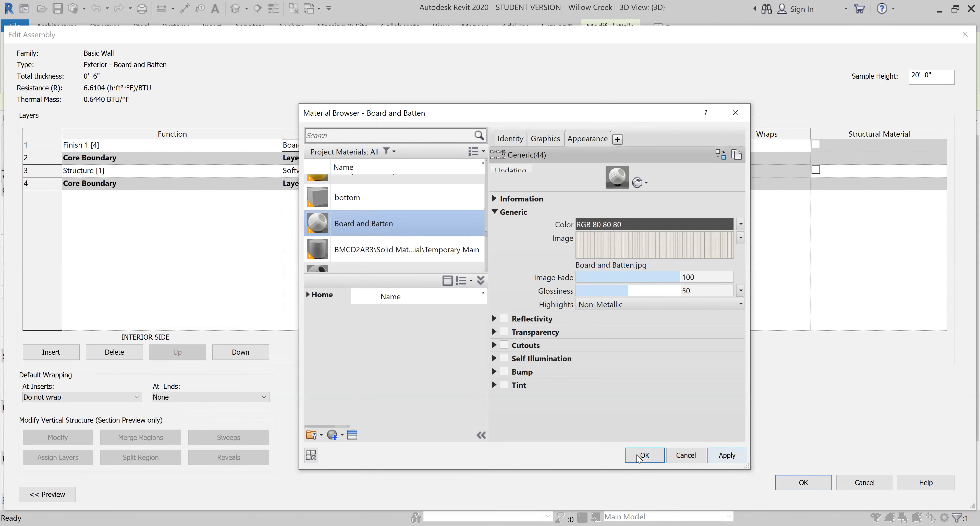
left_click(646, 457)
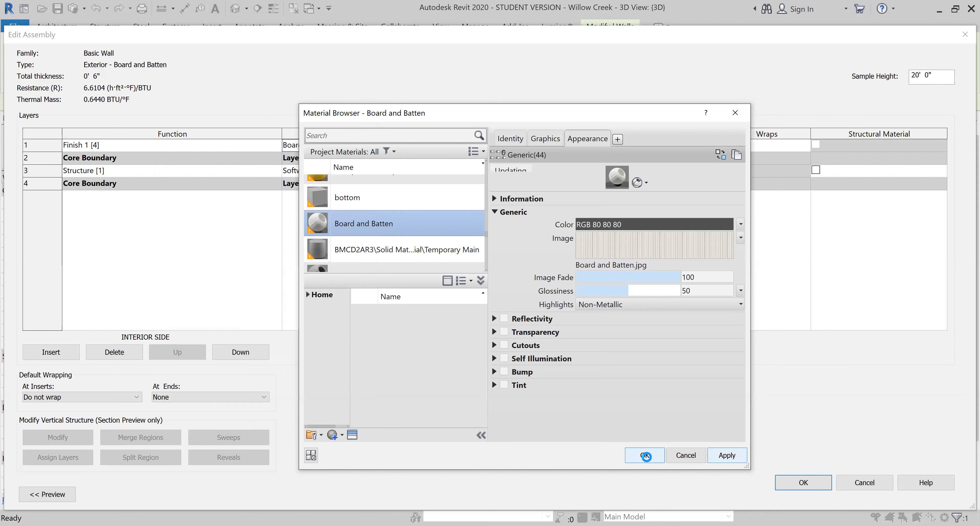
left_click(615, 265)
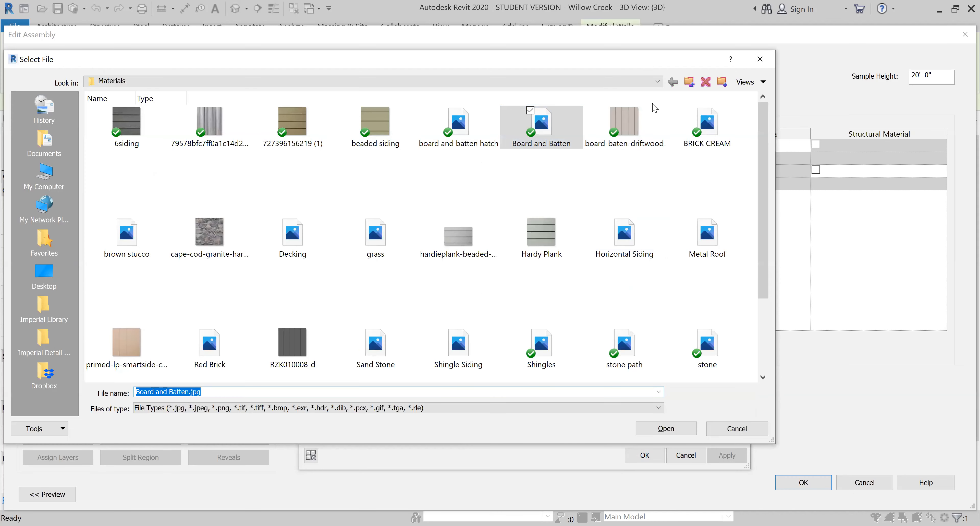
left_click(688, 84)
left_click(688, 82)
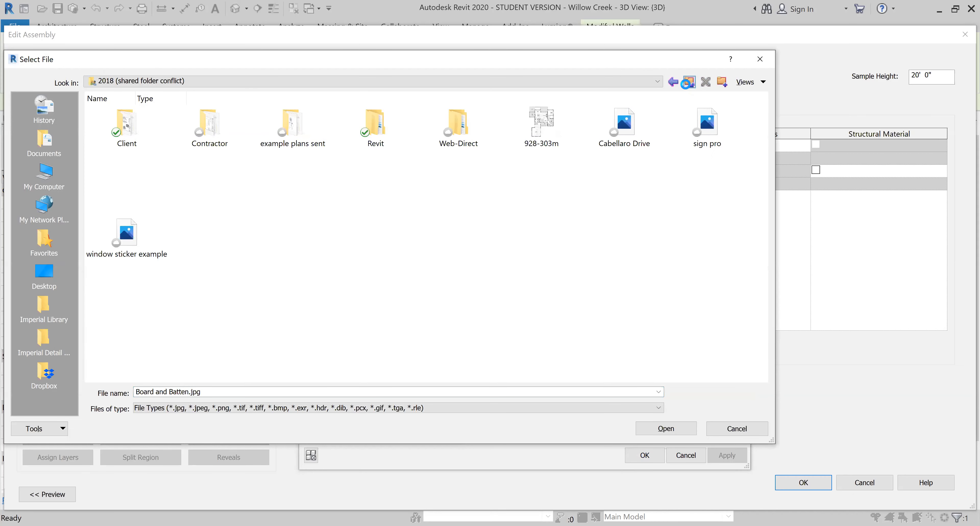
left_click(688, 82)
scroll(619, 286, "down", 3)
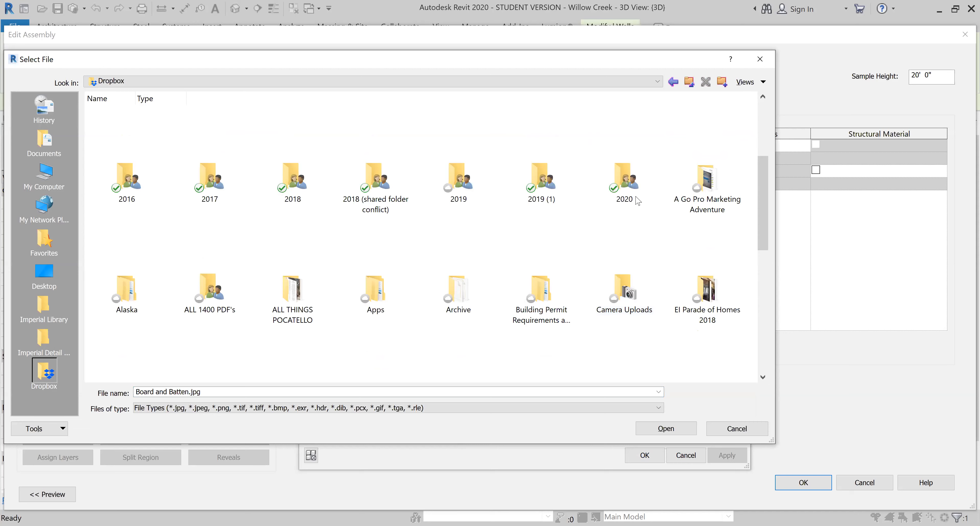
double_click(620, 173)
left_click(301, 127)
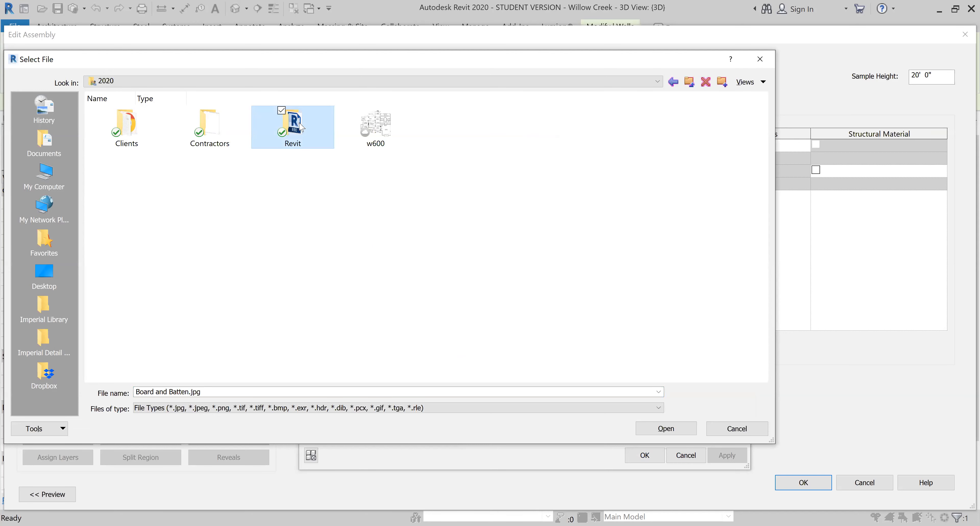
double_click(300, 127)
left_click(210, 126)
double_click(210, 126)
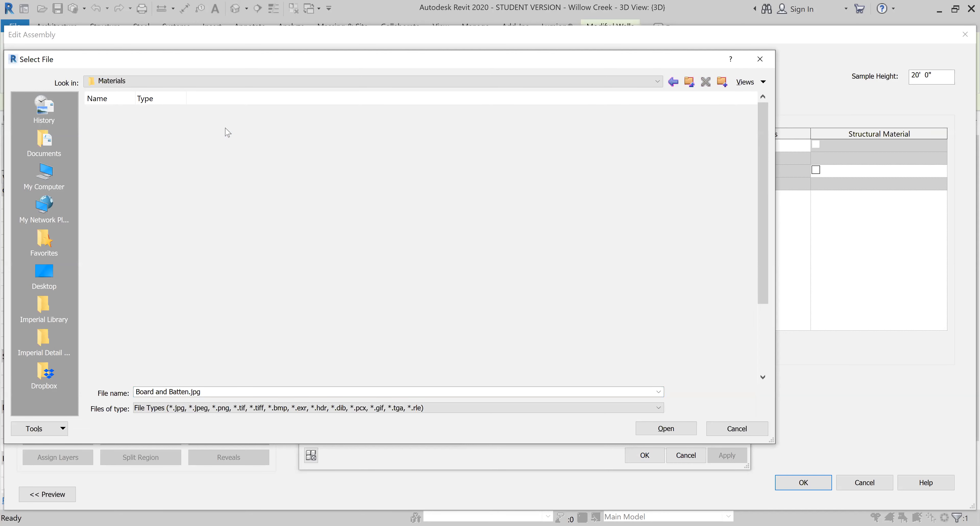
left_click(540, 152)
left_click(677, 432)
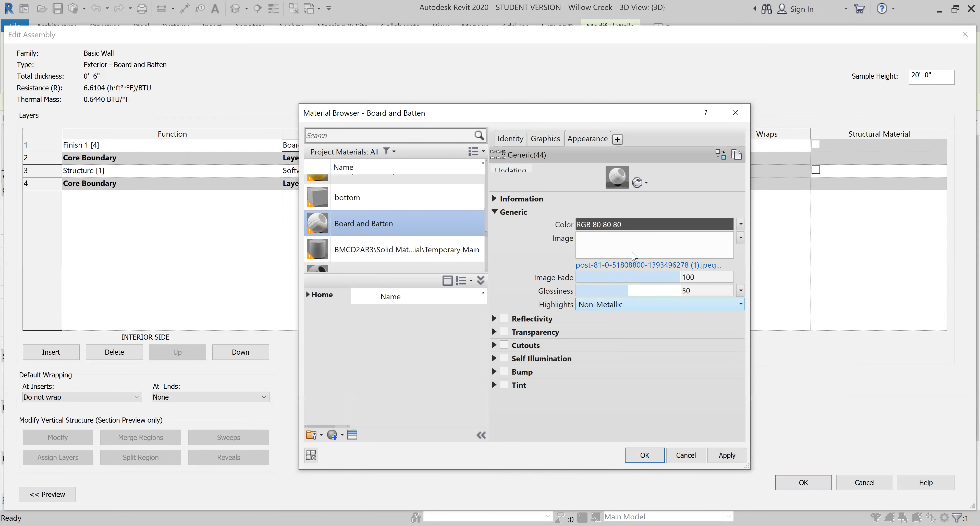
- Accept the new siding texture and confirm the material, wall assembly and type changes, then deselect the wall
left_click(652, 266)
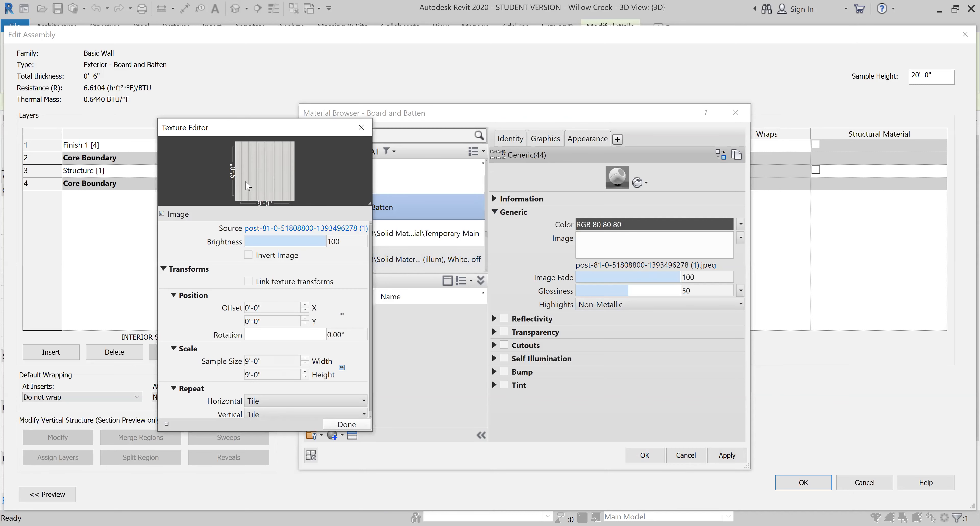
left_click(342, 424)
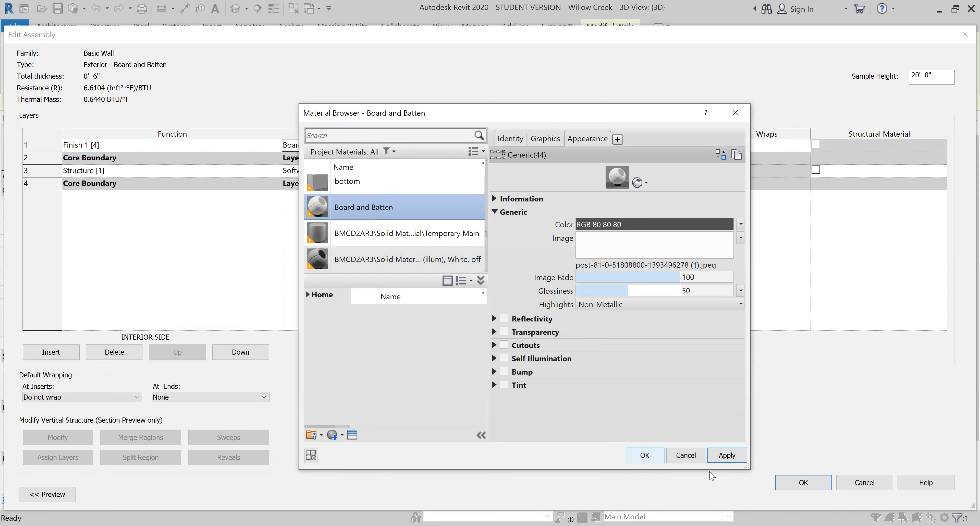
left_click(803, 482)
left_click(936, 501)
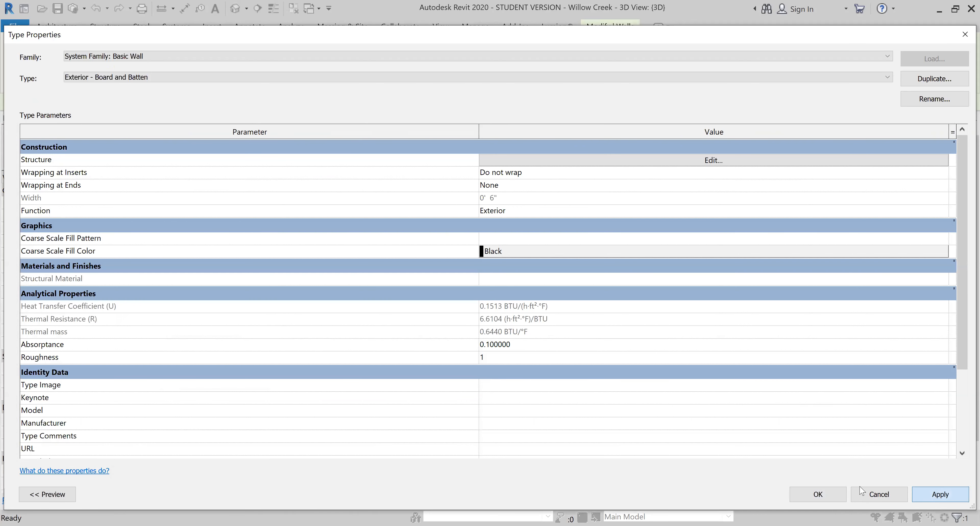
left_click(818, 494)
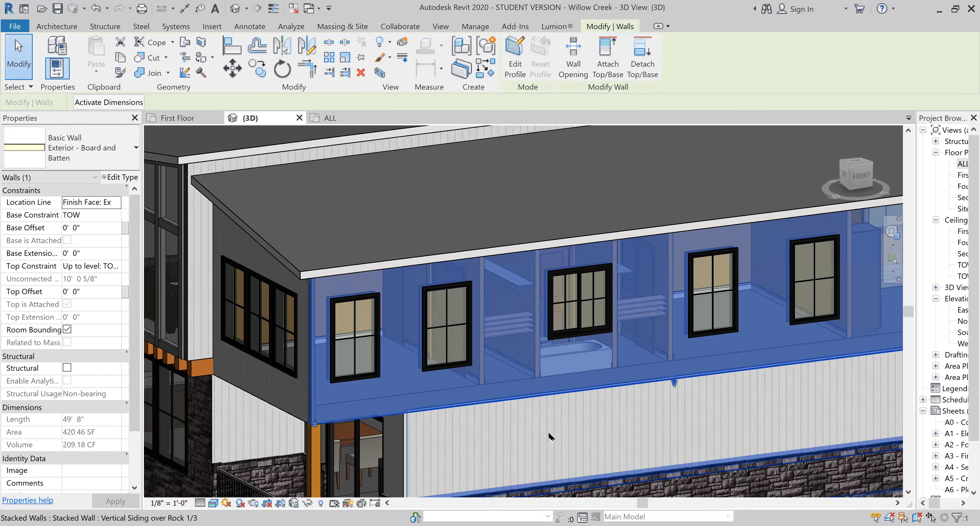
key("Escape")
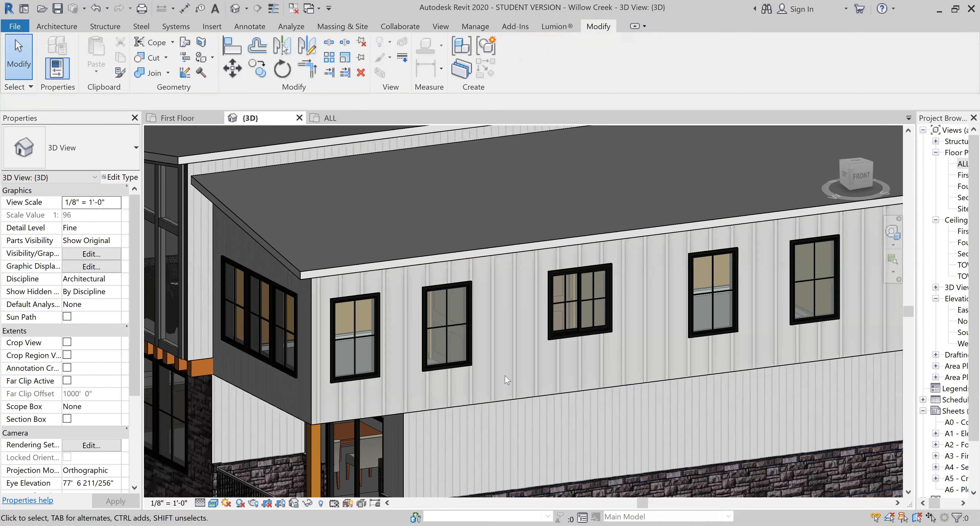
- Open the Siding - Vertical material's appearance from the exterior finish layer of the gable-end wall's Exterior - Vertical Siding type
left_click(486, 437)
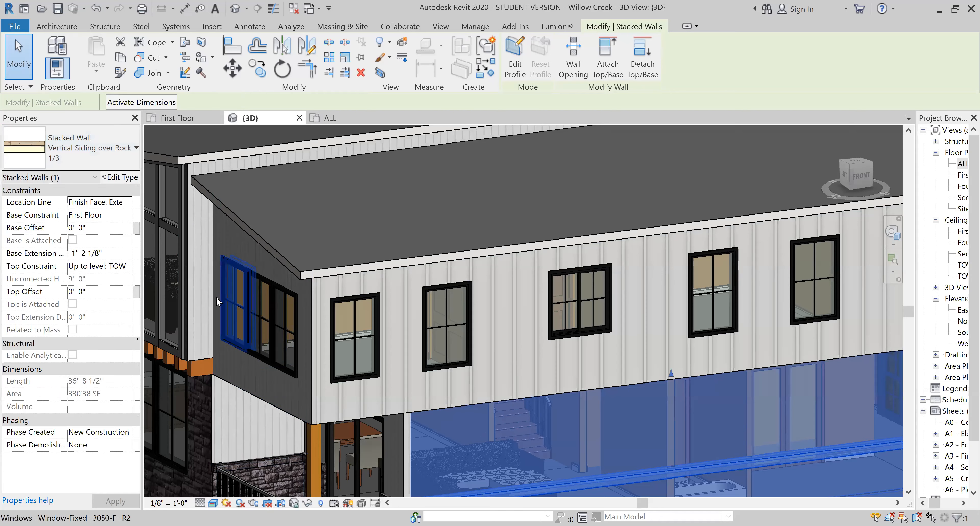
left_click(247, 394)
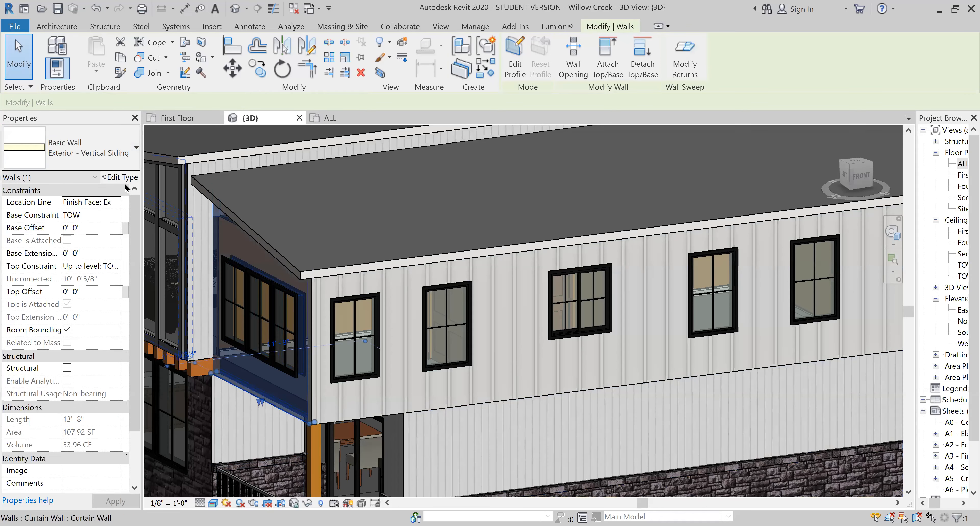
left_click(123, 178)
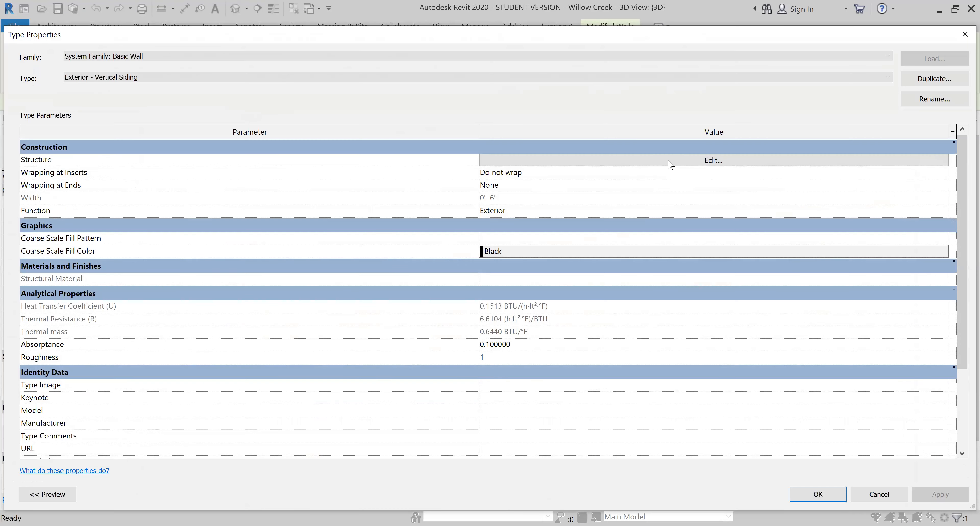
left_click(669, 164)
left_click(497, 147)
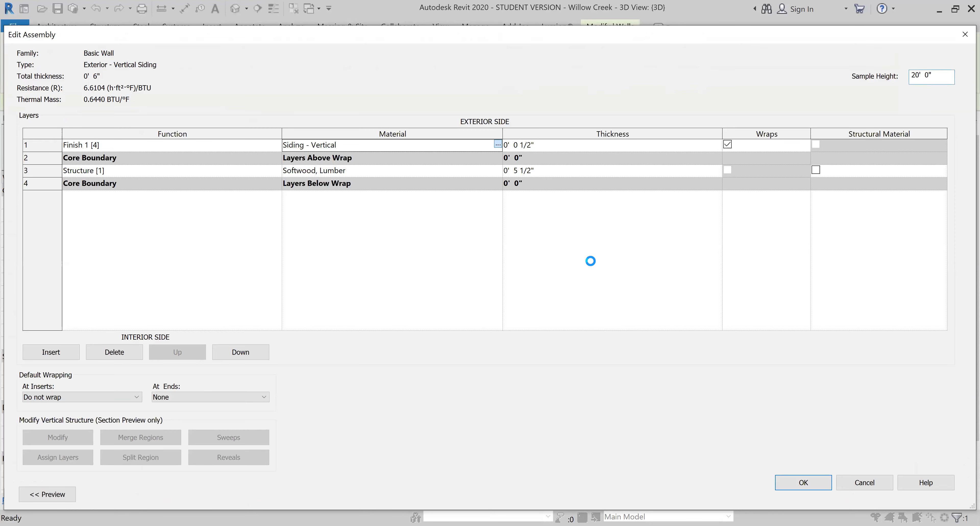
left_click(588, 144)
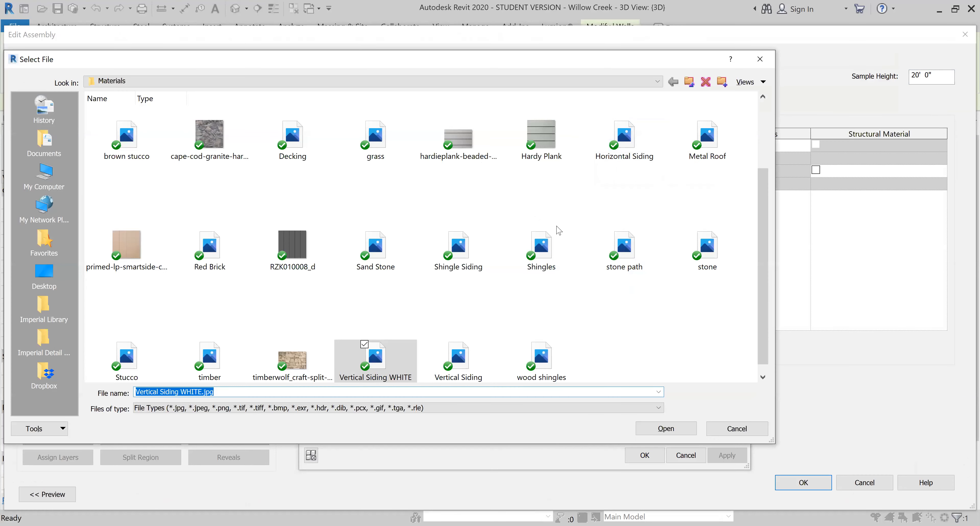
scroll(556, 226, "up", 2)
left_click(690, 82)
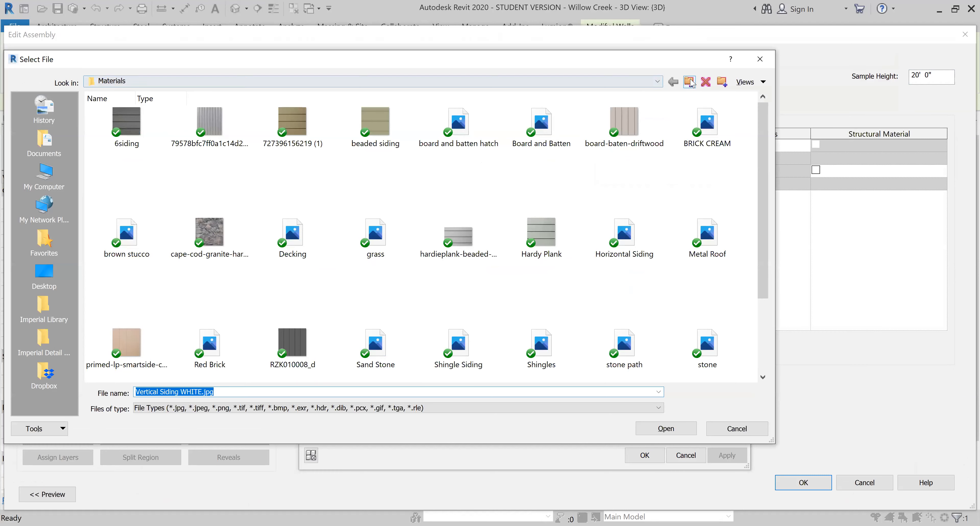
left_click(690, 82)
left_click(689, 82)
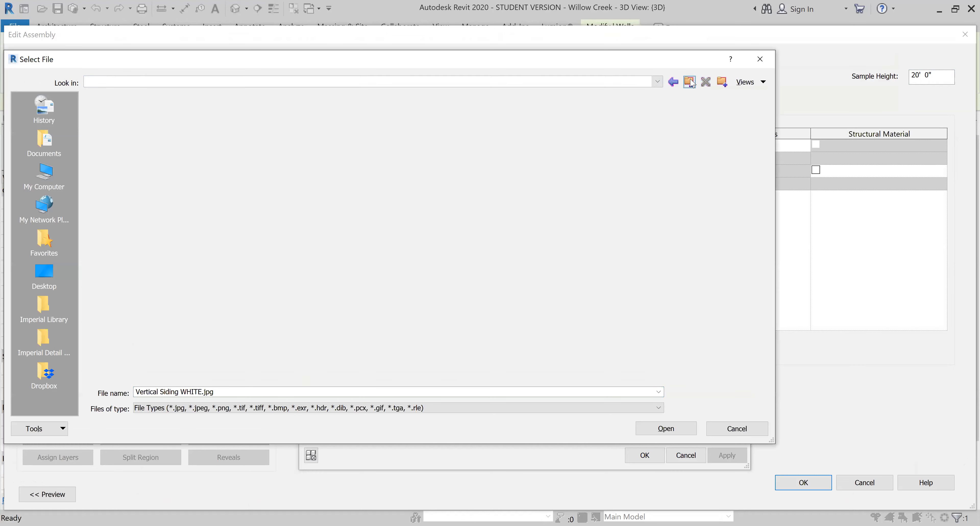
double_click(626, 352)
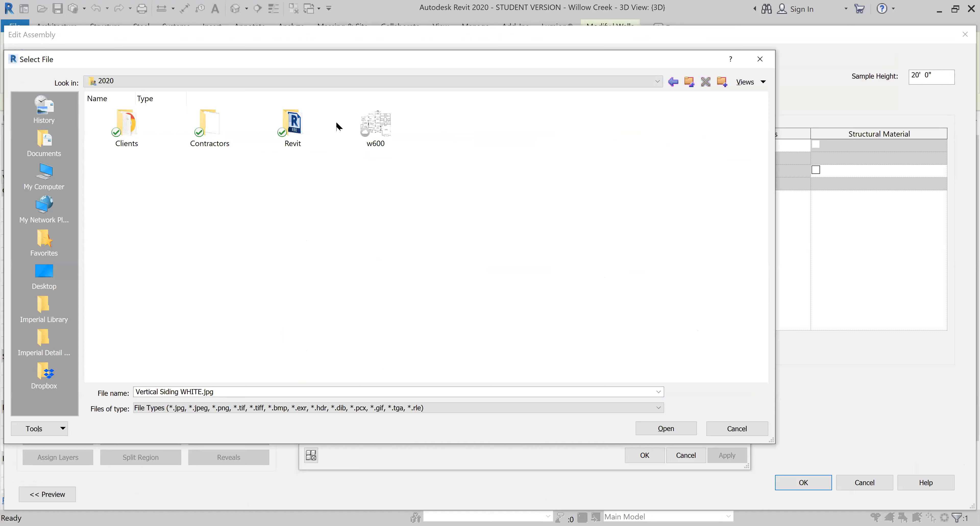
double_click(293, 130)
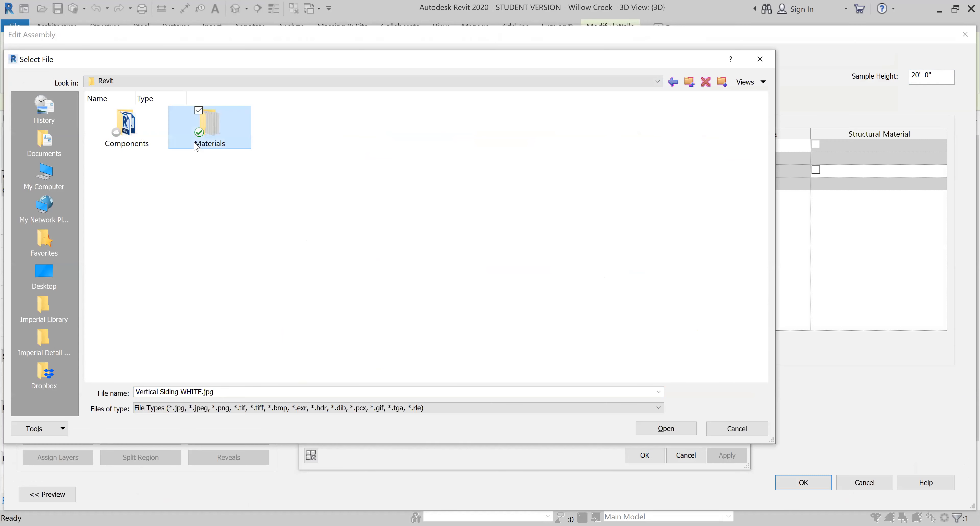
double_click(209, 126)
left_click(536, 234)
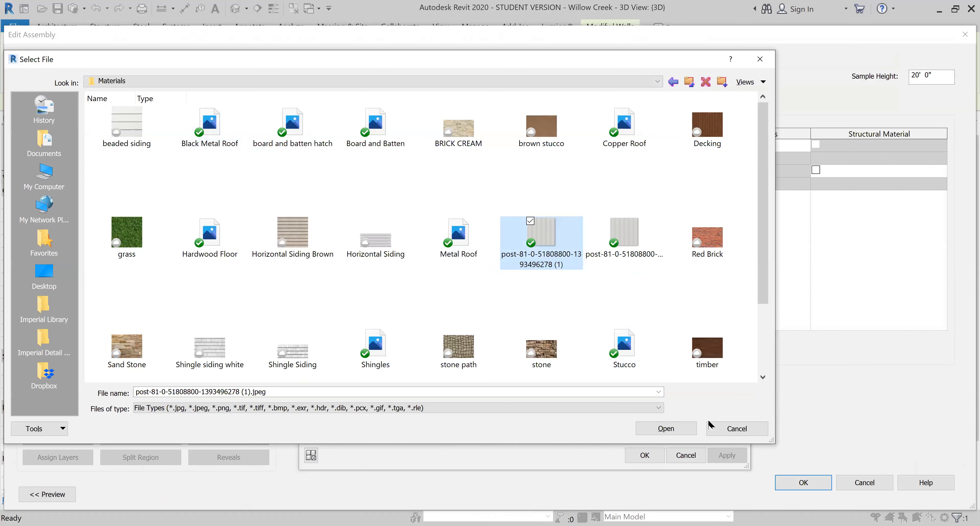
left_click(666, 427)
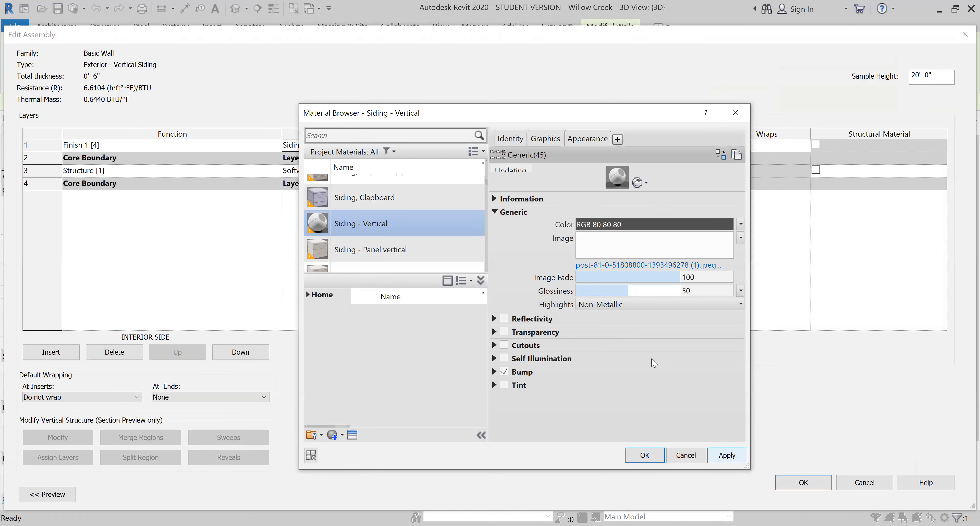
- Set the siding image texture's sample size width to 9, keeping width and height linked, and finish editing the texture
left_click(621, 254)
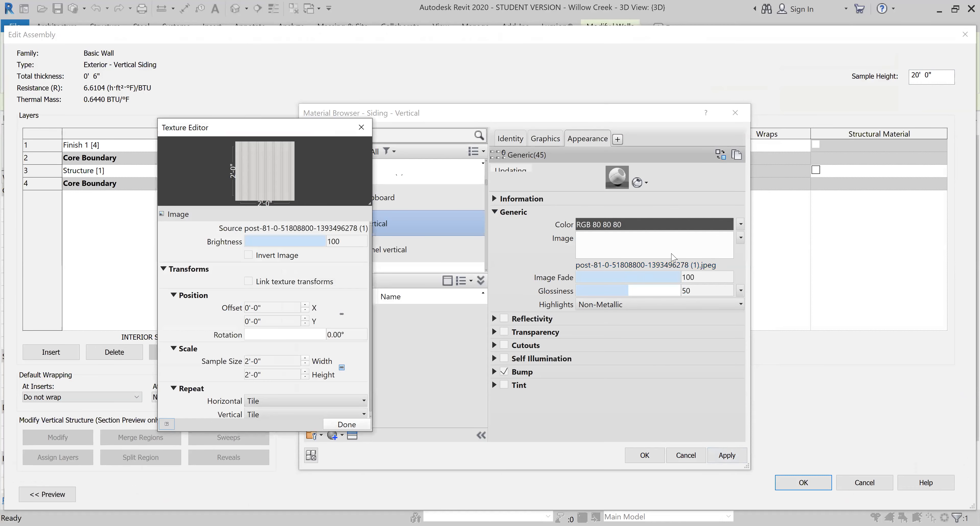
double_click(266, 360)
type("6")
left_click(286, 375)
left_click(284, 360)
left_click(283, 361)
type("9")
left_click(261, 376)
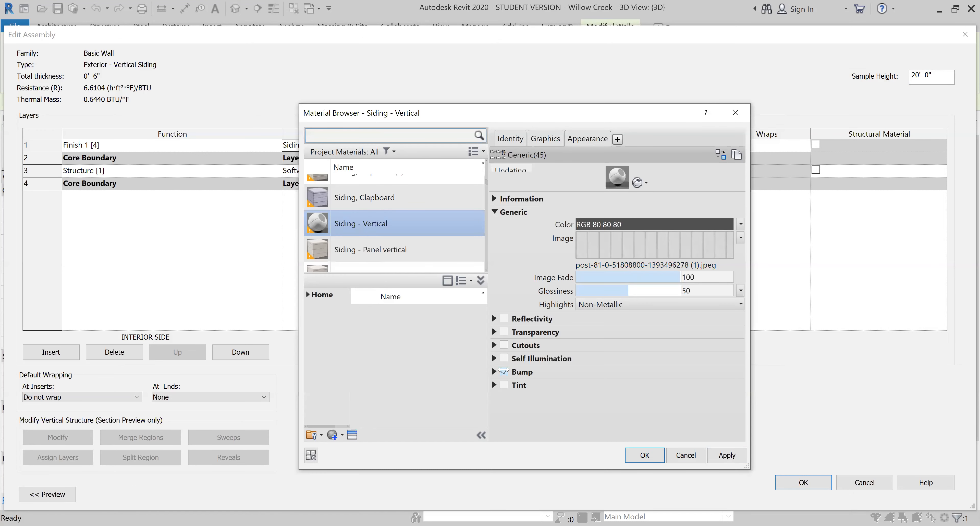
- Disable the Siding - Vertical material's bump and confirm the material, wall assembly and type changes
left_click(494, 371)
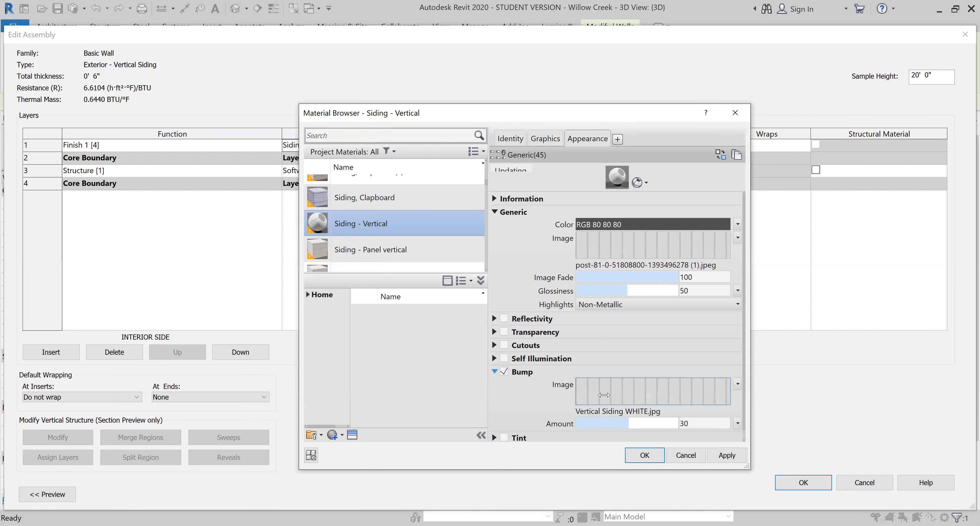
left_click(505, 371)
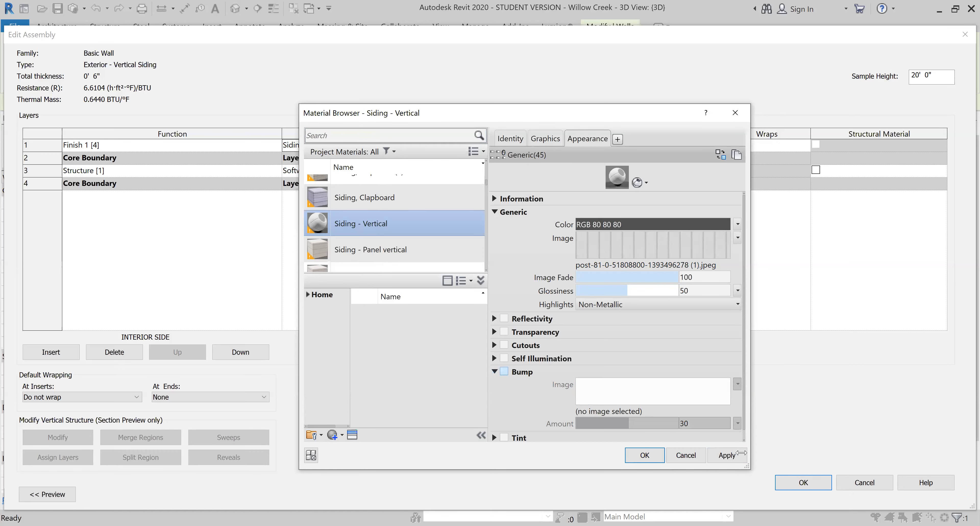
left_click(642, 457)
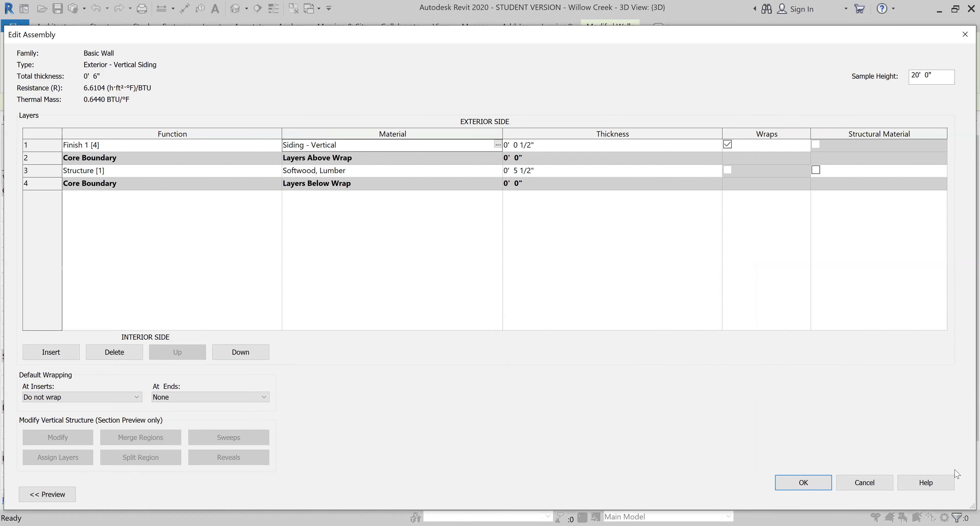
left_click(794, 482)
left_click(922, 498)
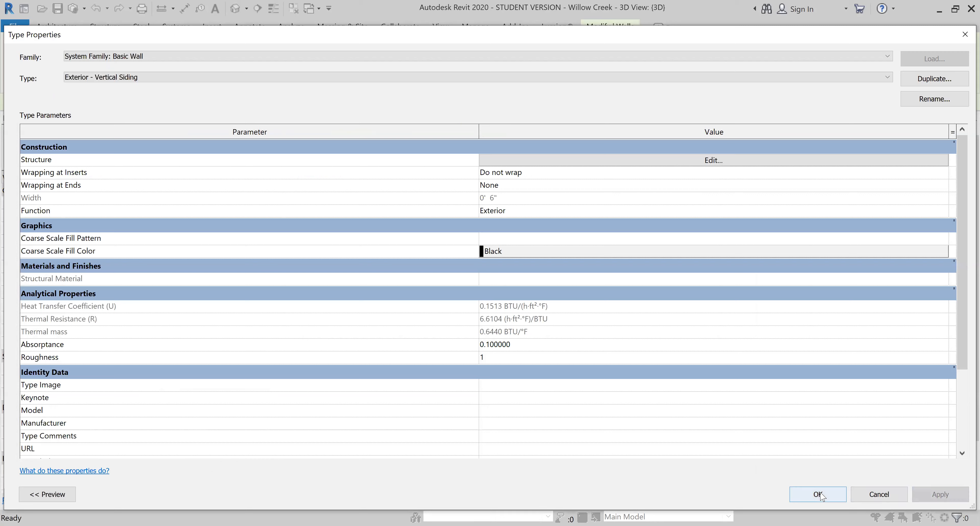
scroll(631, 378, "down", 5)
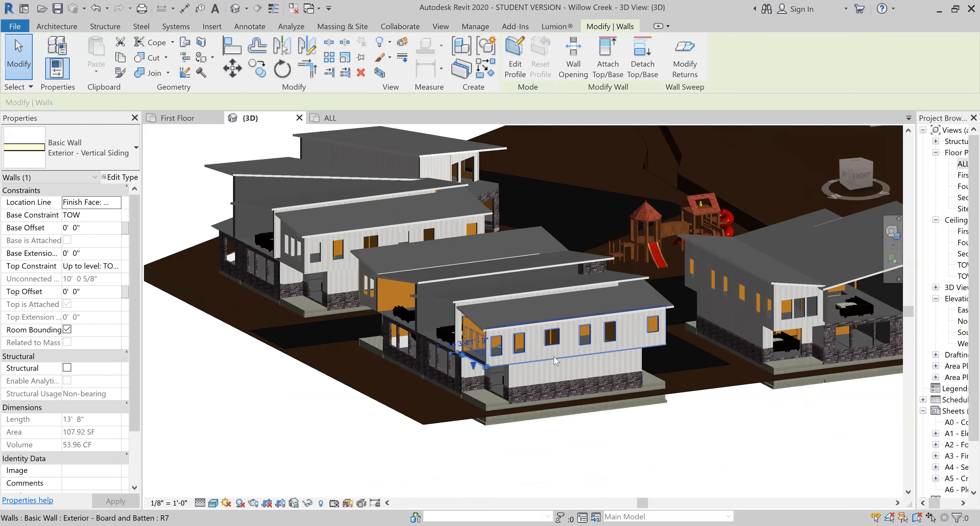
scroll(564, 360, "up", 5)
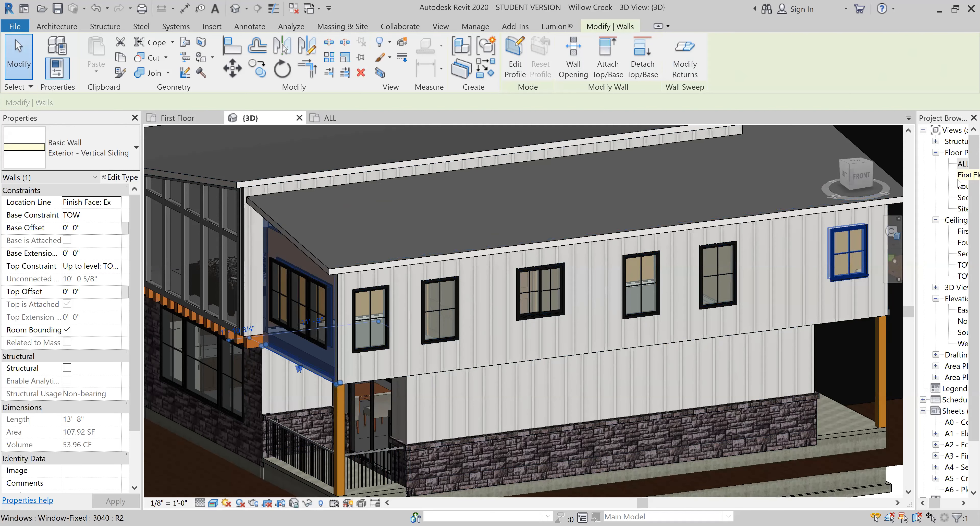
- Hide the aerial site image element in the First Floor plan view
double_click(959, 179)
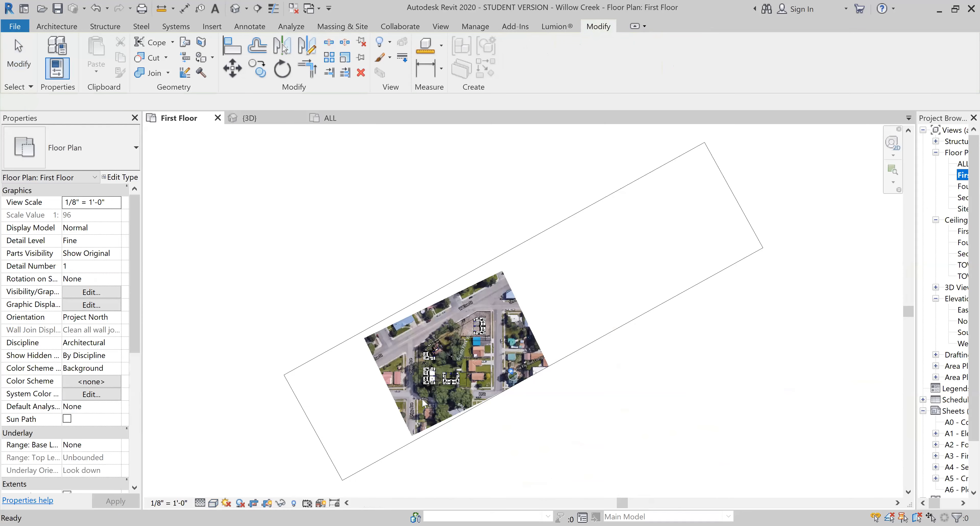
scroll(541, 396, "up", 1)
scroll(583, 329, "up", 2)
right_click(577, 332)
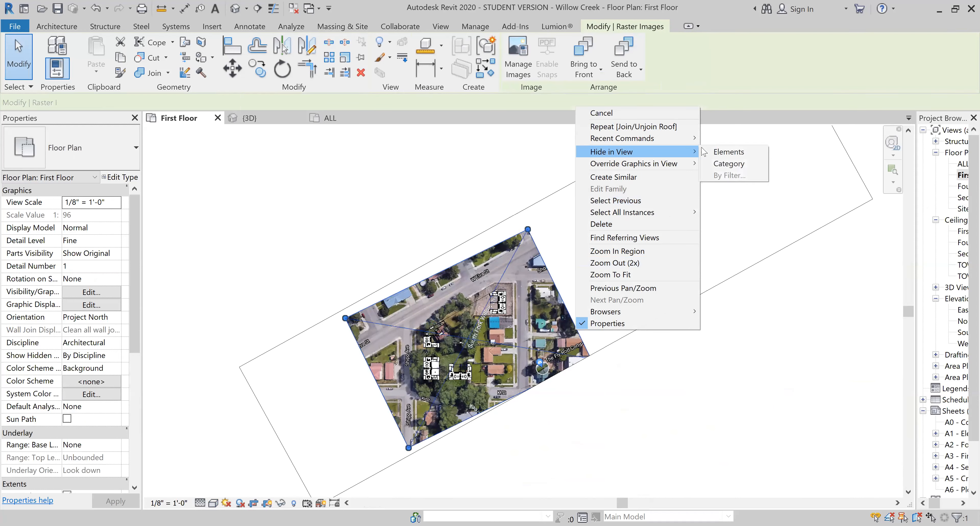
left_click(722, 151)
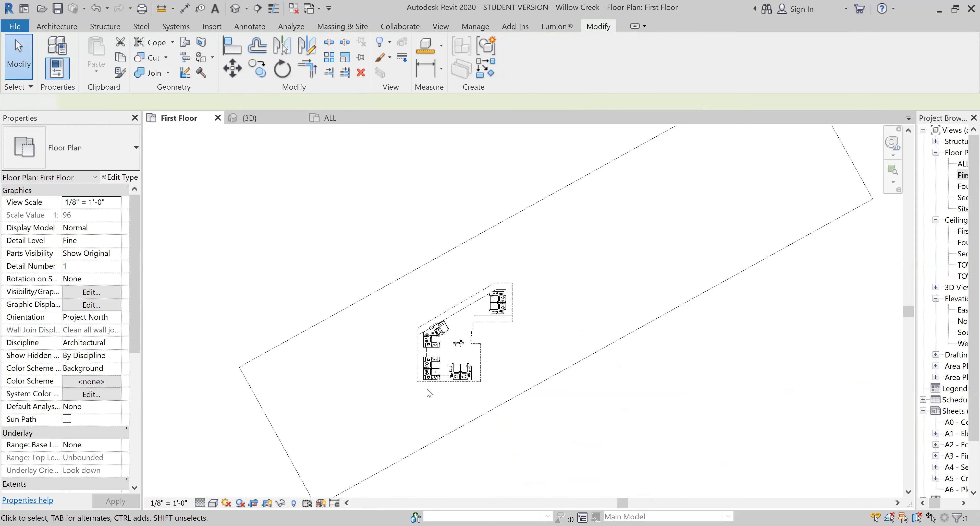
scroll(429, 392, "up", 4)
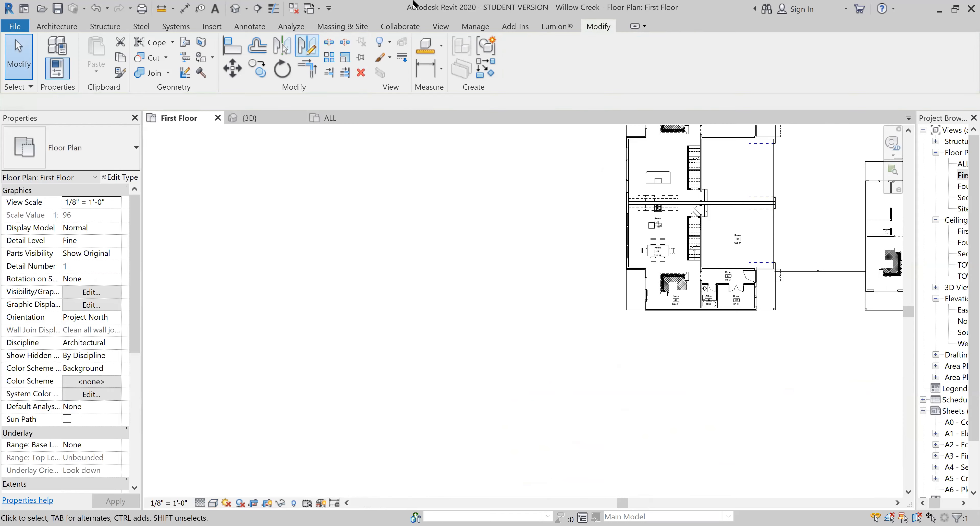
- Return to the default 3D view of the building
left_click(440, 27)
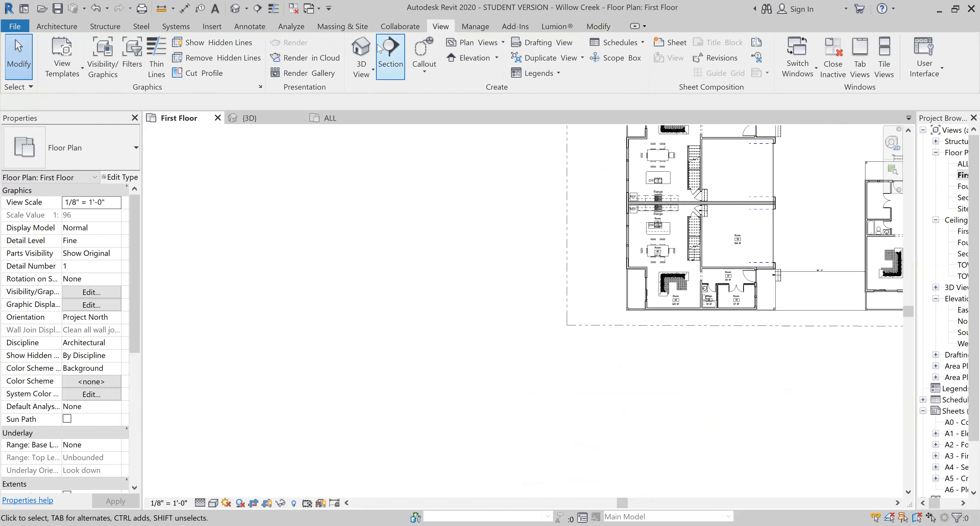
left_click(360, 53)
left_click(17, 62)
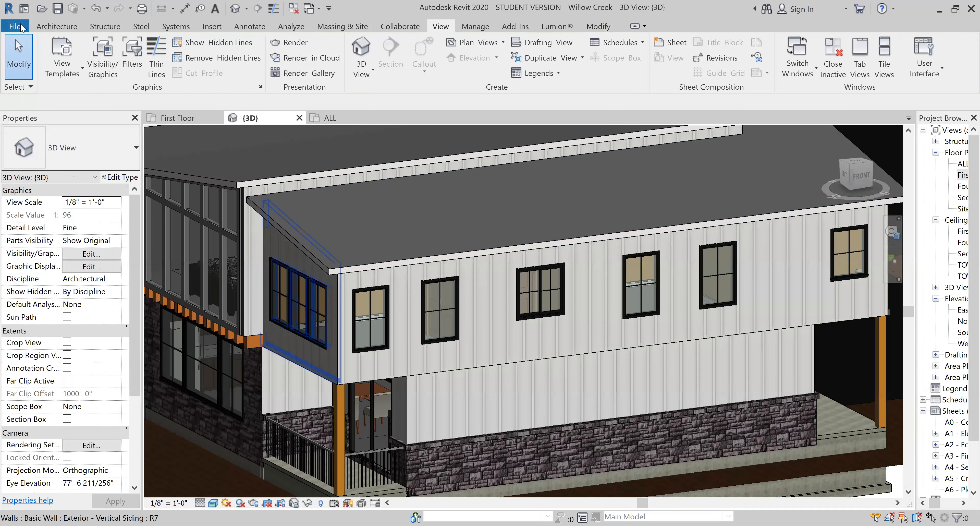
- Create a new family from the Profile.rft template
left_click(15, 26)
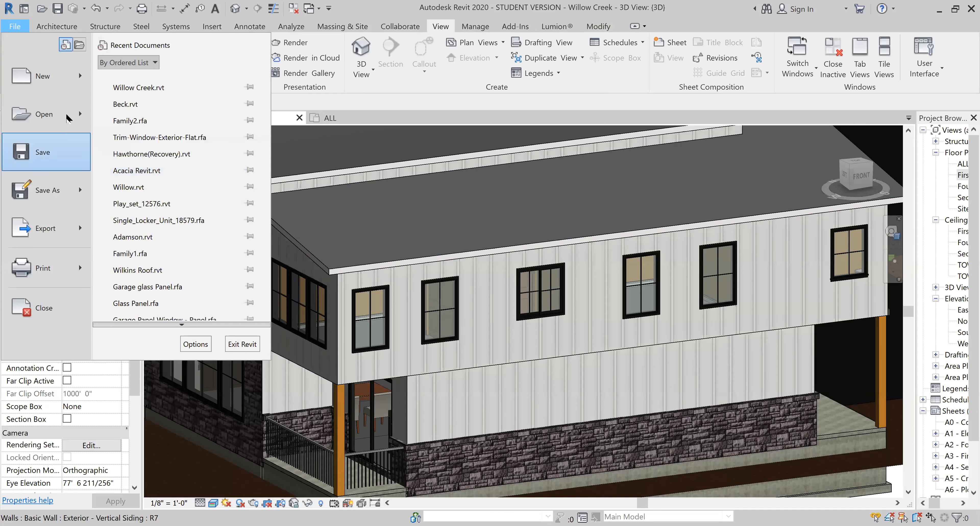
mouse_move(79, 83)
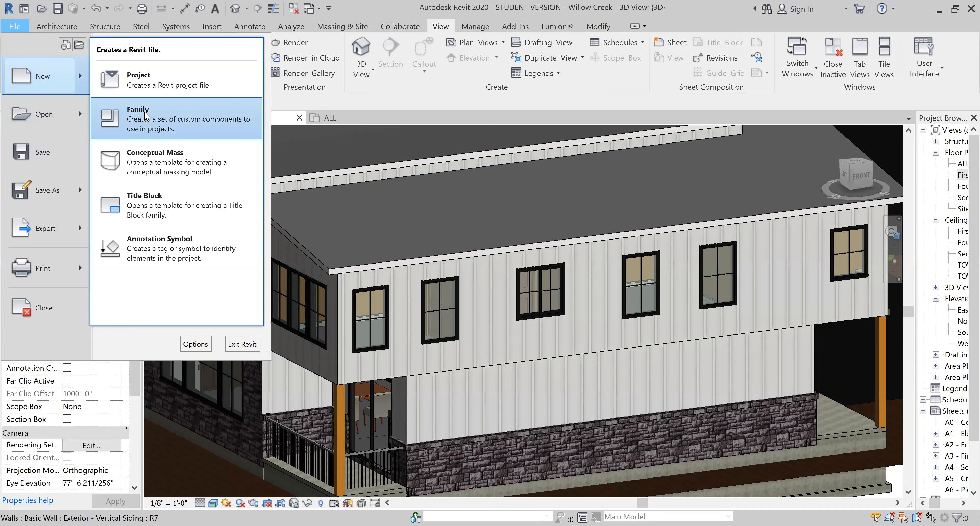
left_click(595, 297)
scroll(499, 254, "down", 5)
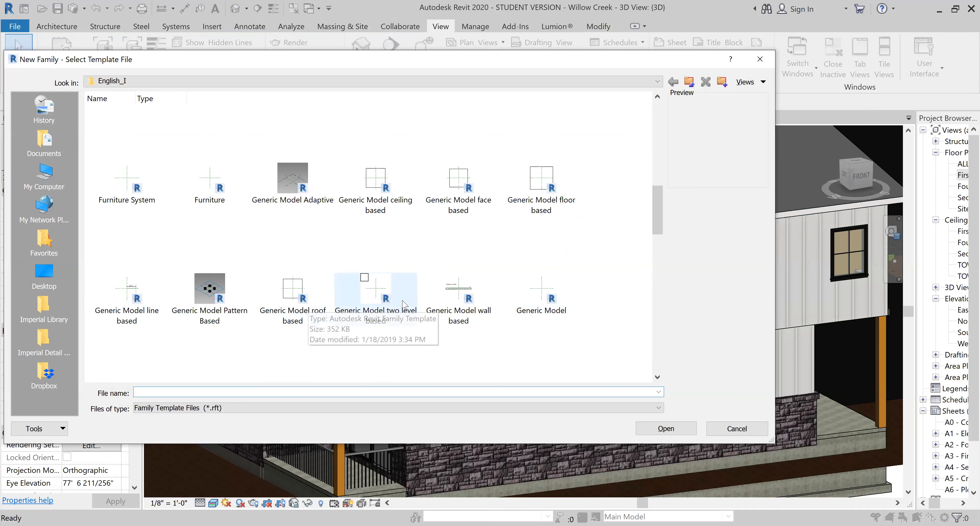
scroll(420, 277, "down", 5)
scroll(381, 281, "down", 5)
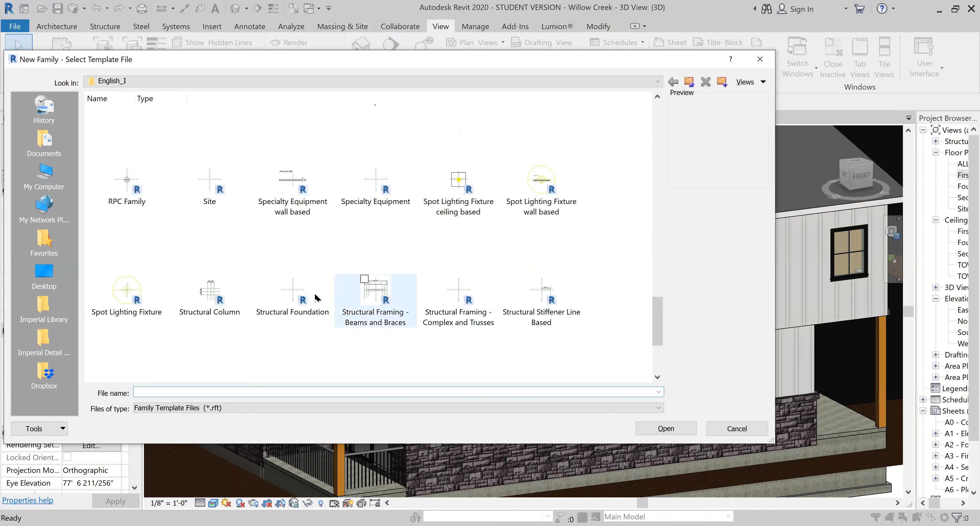
scroll(355, 299, "up", 3)
scroll(354, 299, "up", 6)
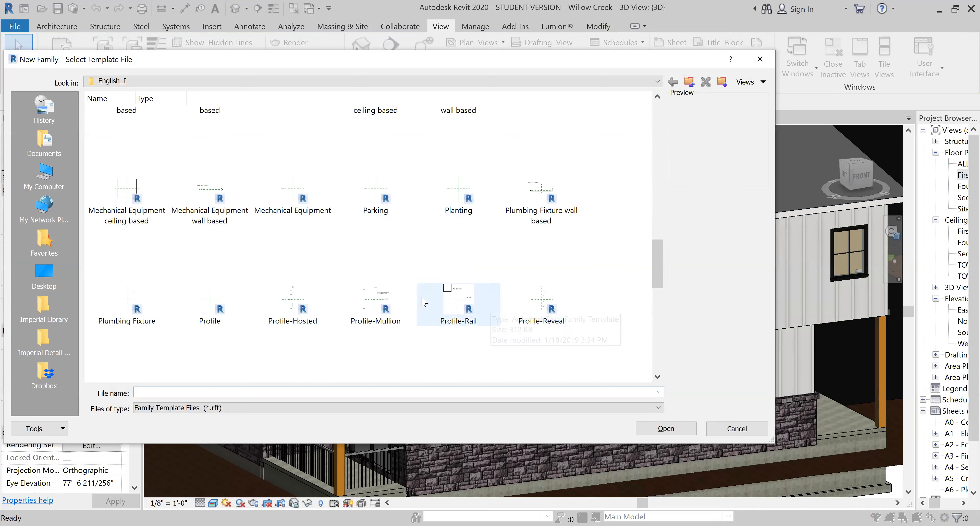
left_click(224, 313)
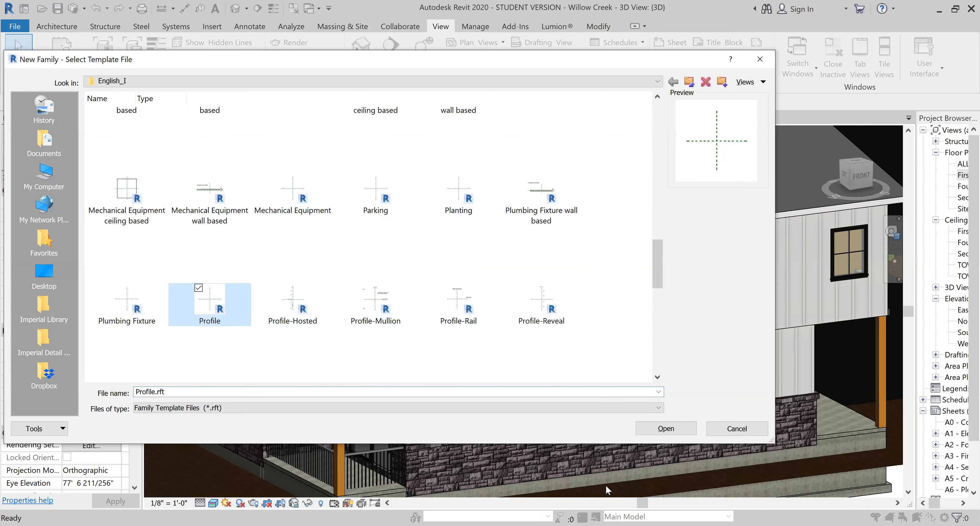
left_click(662, 428)
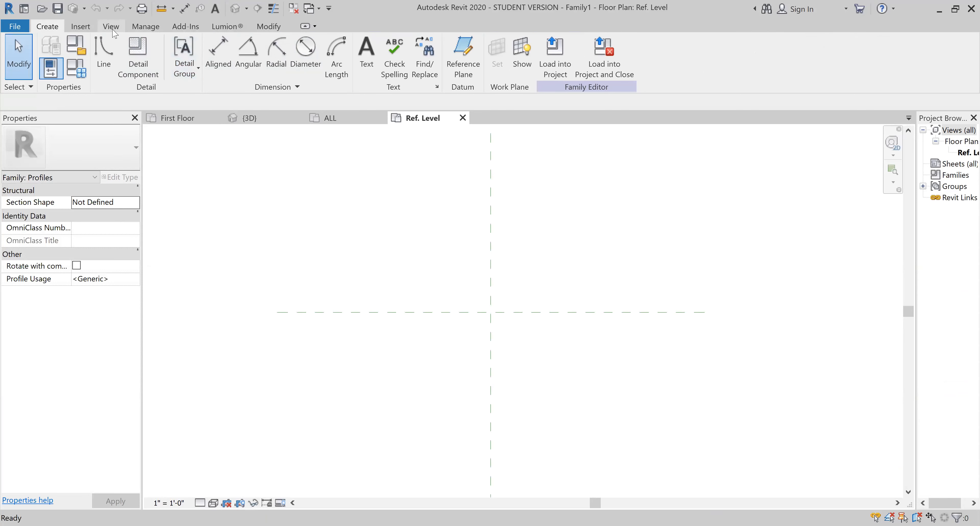
- Draw a rectangle about 3 1/4 in wide by 1 1/4 in high, with its lower corner at the reference plane intersection
left_click(102, 51)
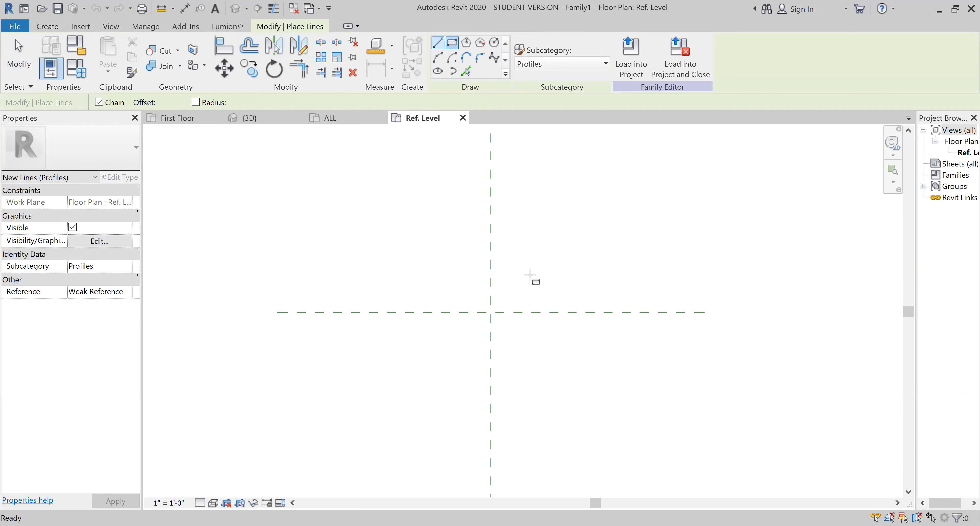
left_click(452, 43)
left_click(491, 311)
scroll(500, 295, "up", 2)
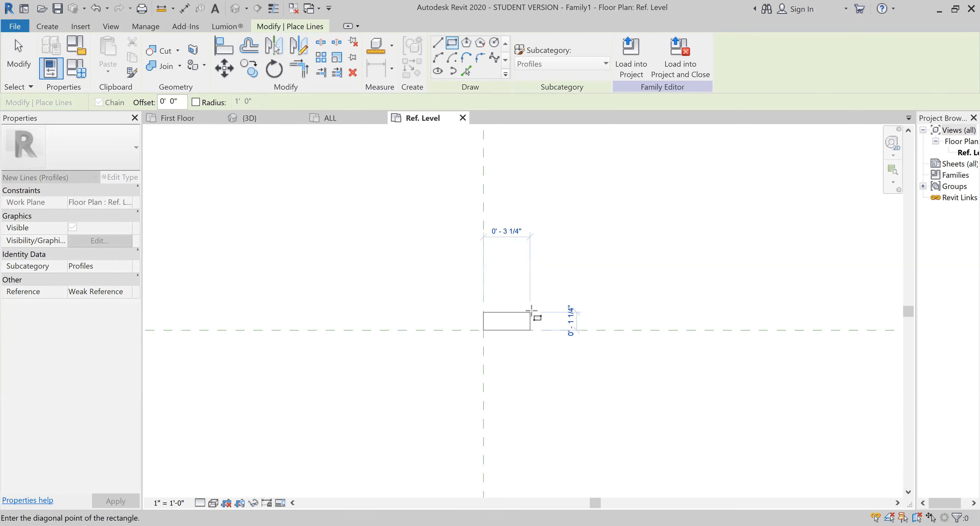
left_click(533, 309)
key("Escape")
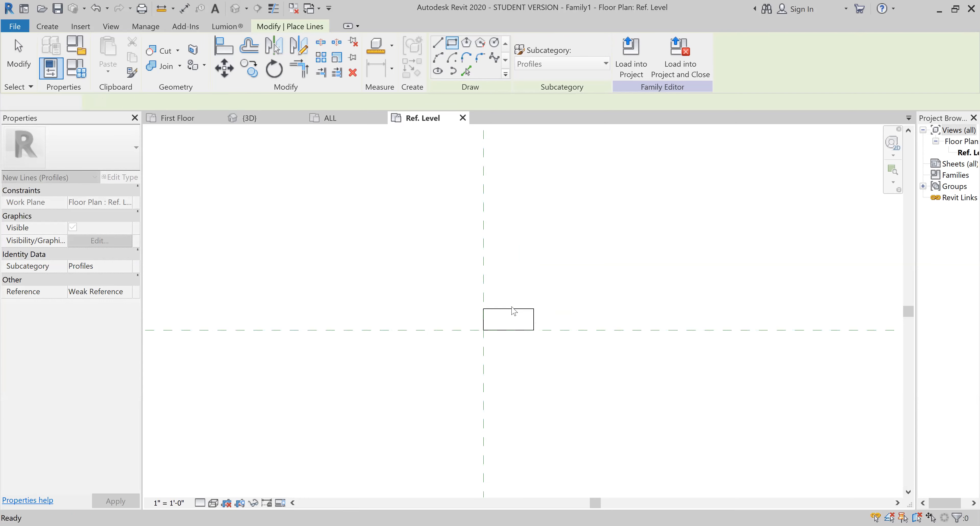
- Set the rectangle's height to 0.75 in by moving its upper edge
key("Escape")
left_click(535, 324)
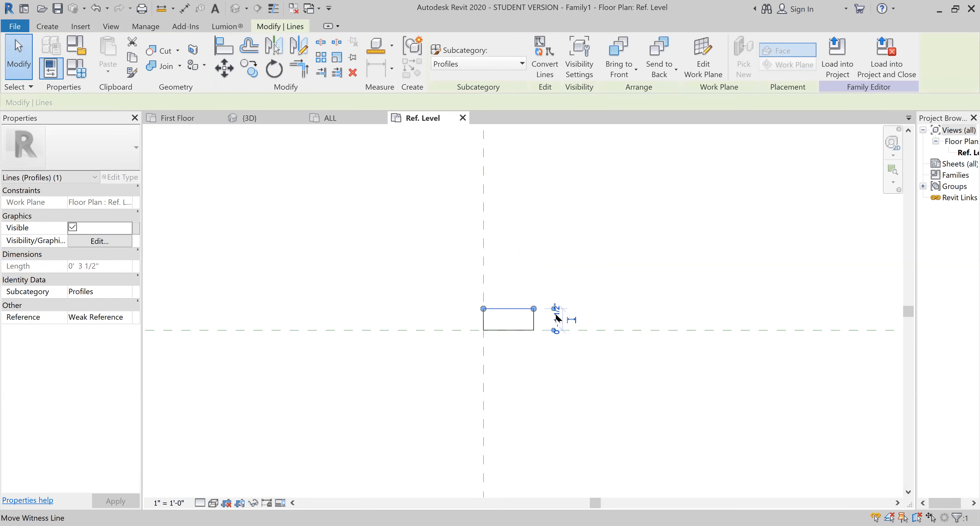
left_click(556, 318)
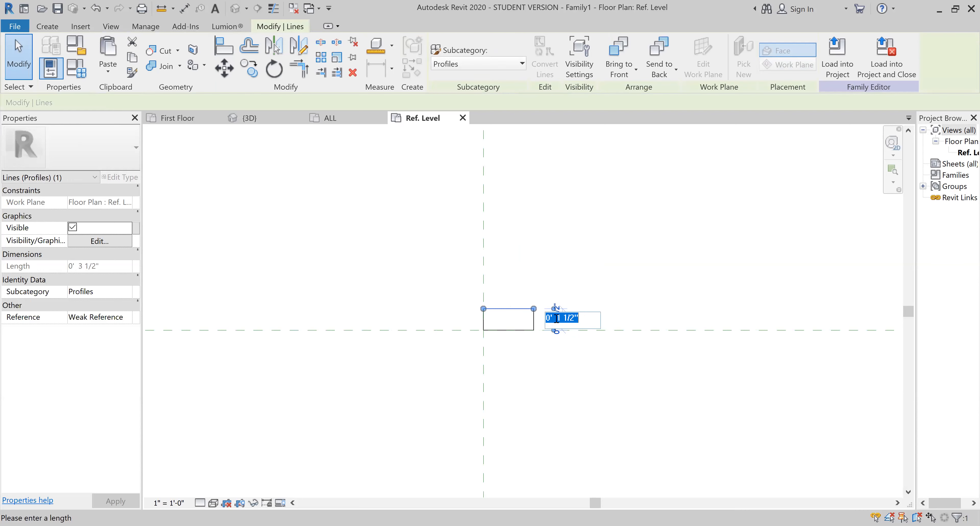
key("Return")
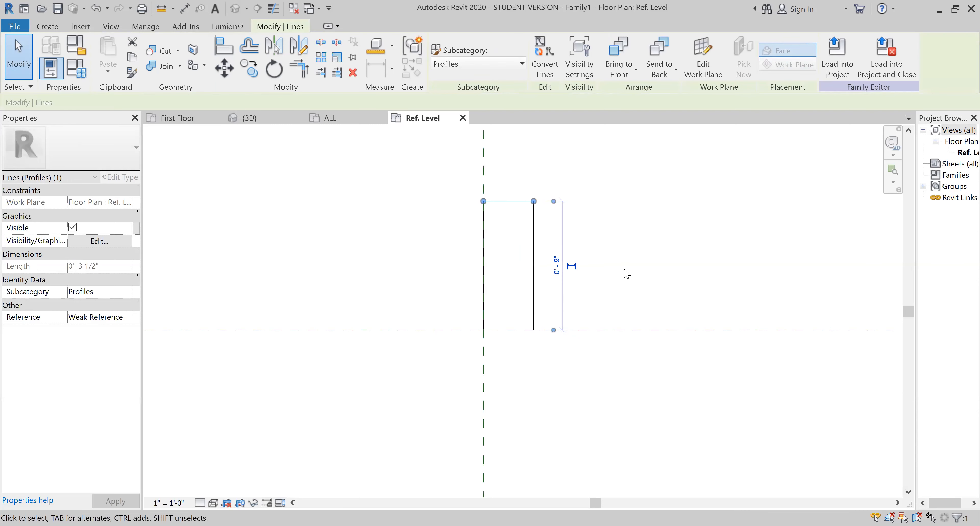
left_click(555, 266)
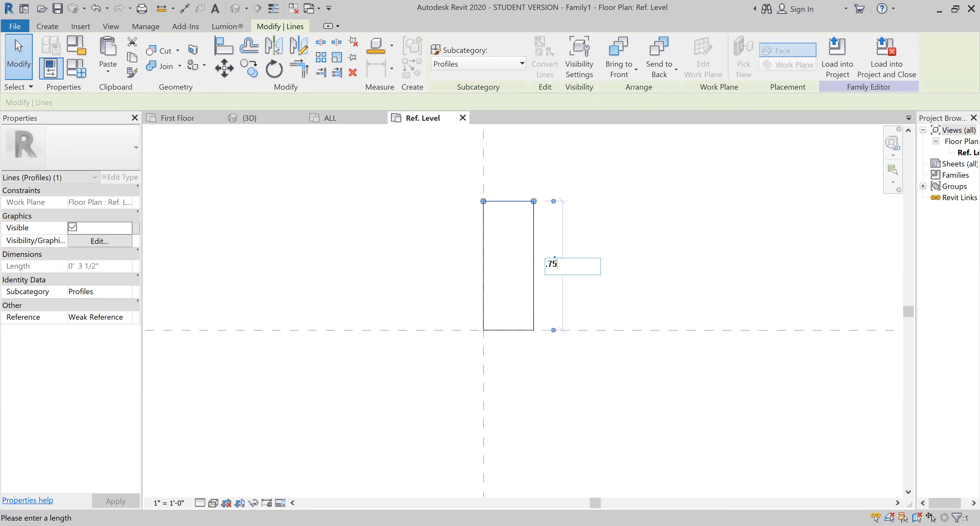
type(".75\"")
key("Return")
key("Escape")
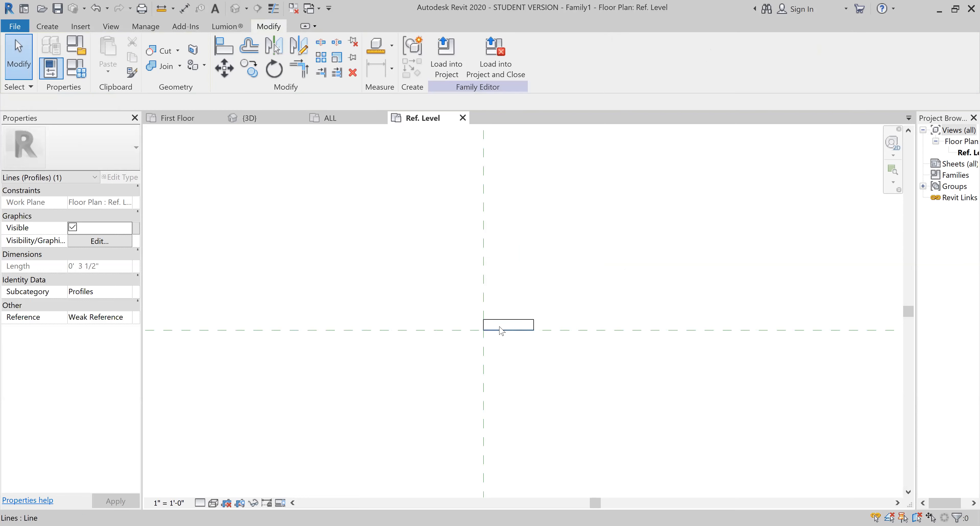
- Try to set the rectangle's height to 1 in by moving its lower edge, and undo the change
scroll(504, 331, "up", 3)
left_click(506, 328)
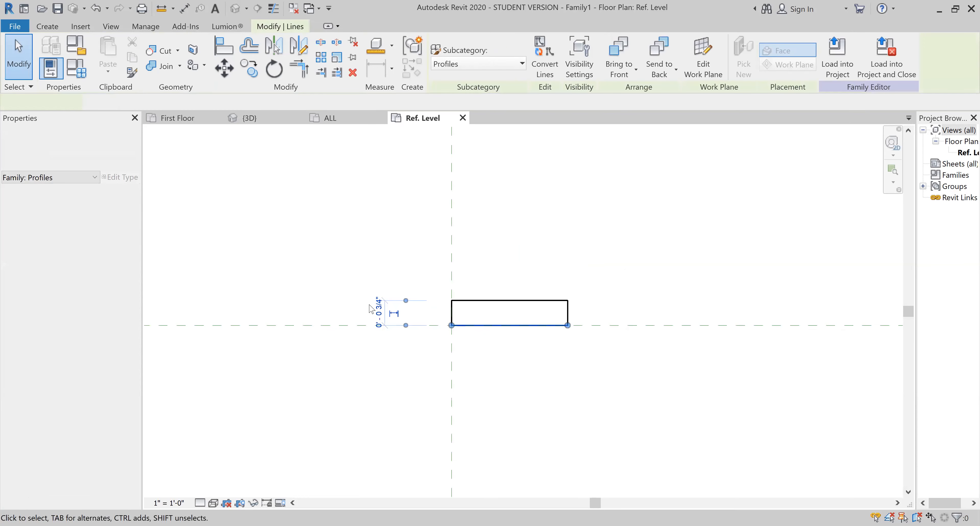
left_click(380, 309)
type("1")
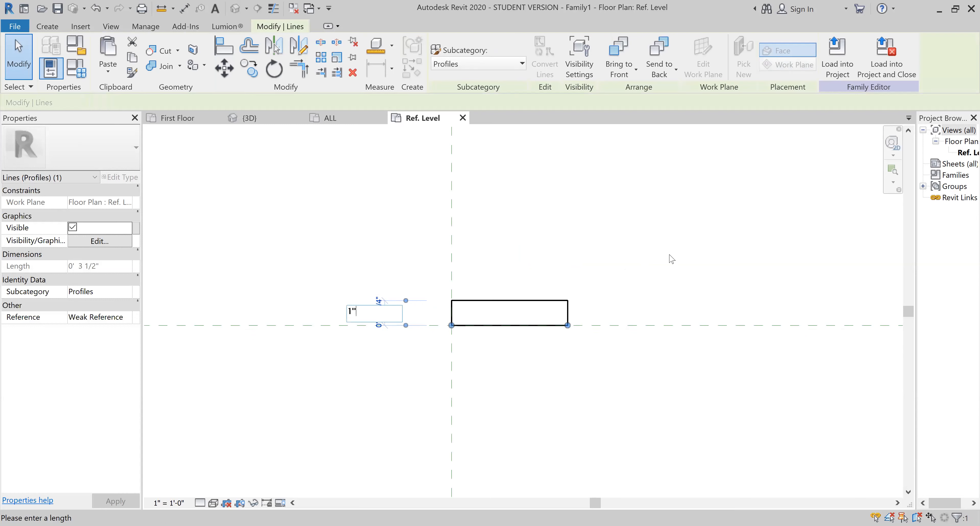
type("\"")
key("Return")
left_click(580, 312)
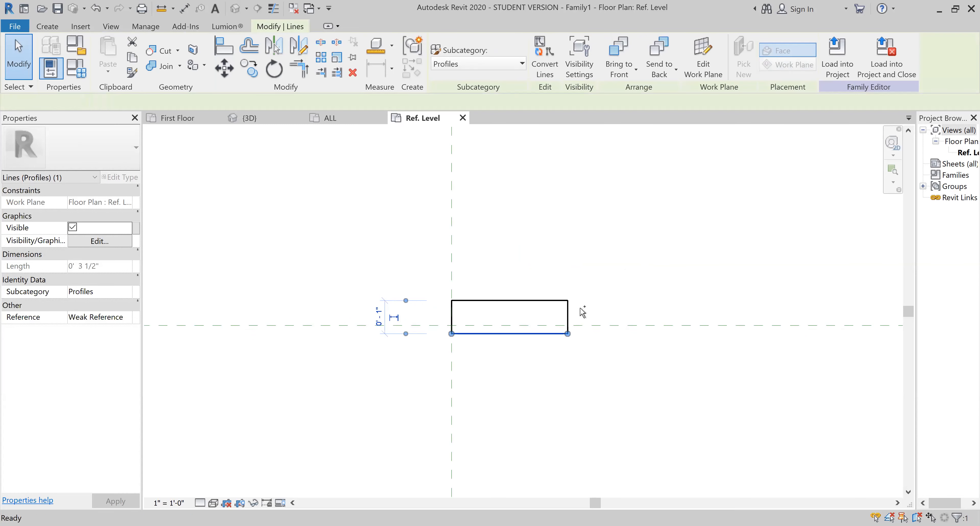
left_click(567, 311)
left_click(544, 306)
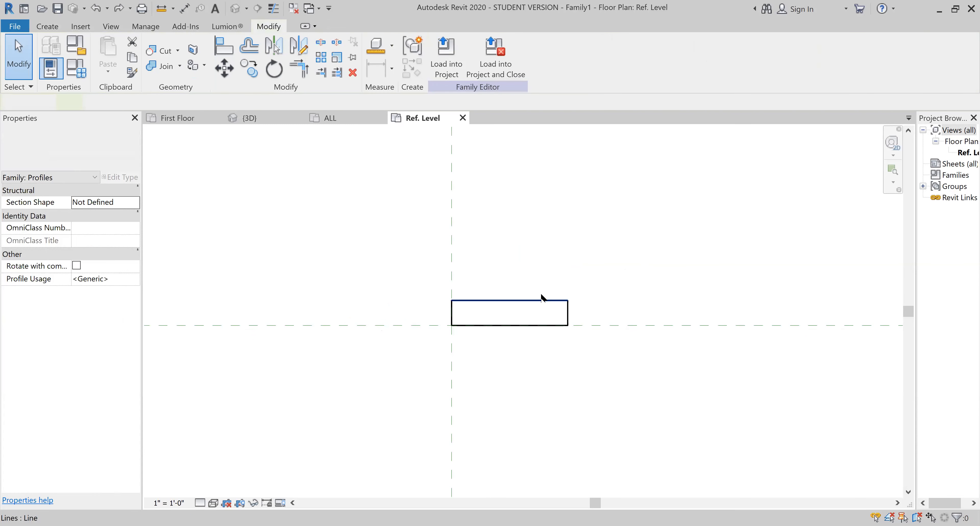
- Select the rectangle's right edge and open its width dimension for editing
left_click(539, 300)
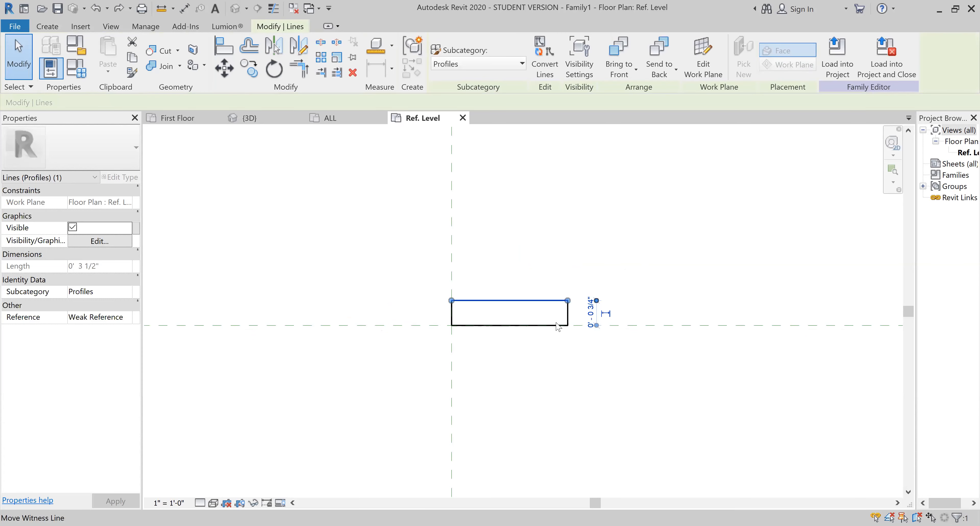
left_click(572, 313)
left_click(568, 311)
left_click(513, 349)
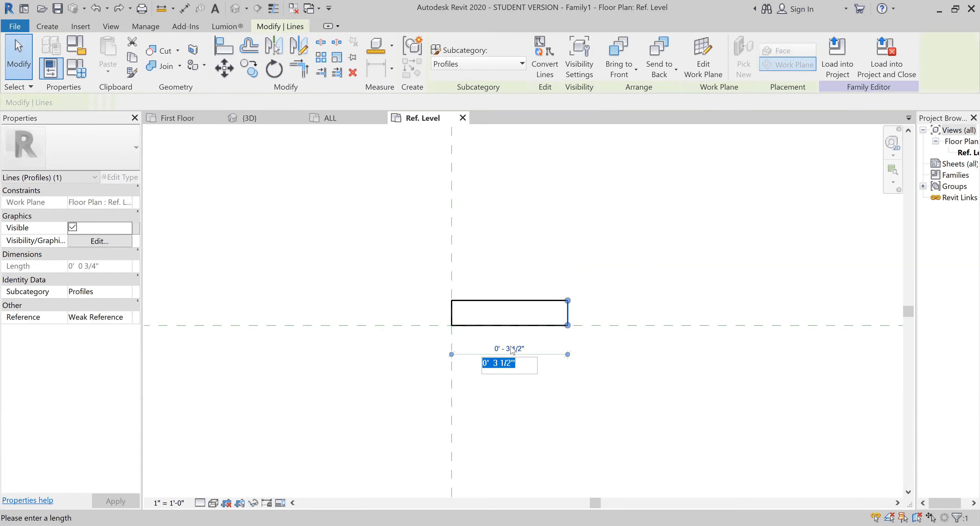
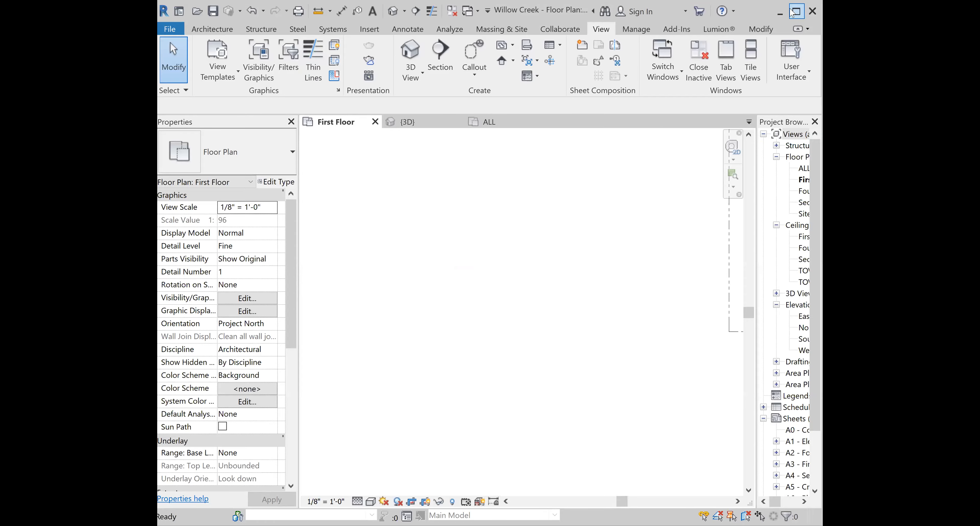
- Switch to the 3D view and start the Wall Sweep command with vertical placement
left_click(366, 47)
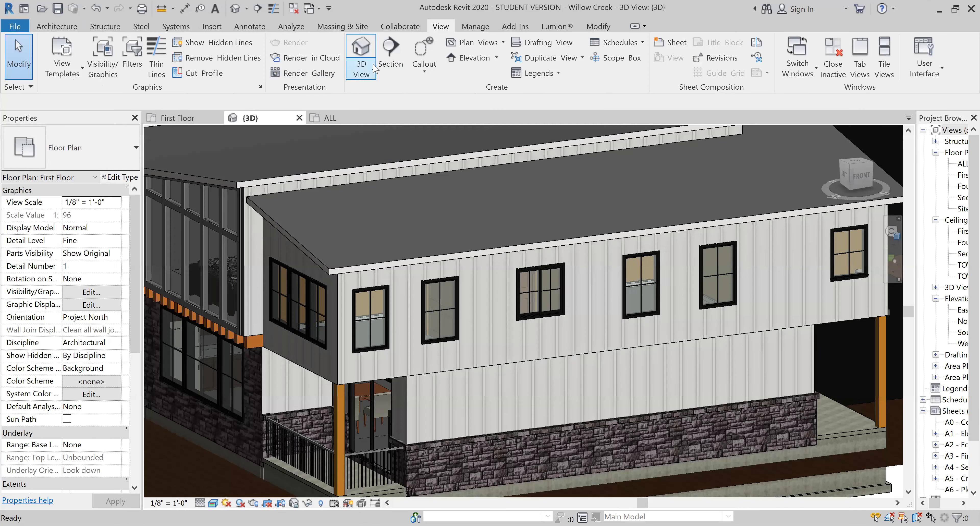
left_click(61, 26)
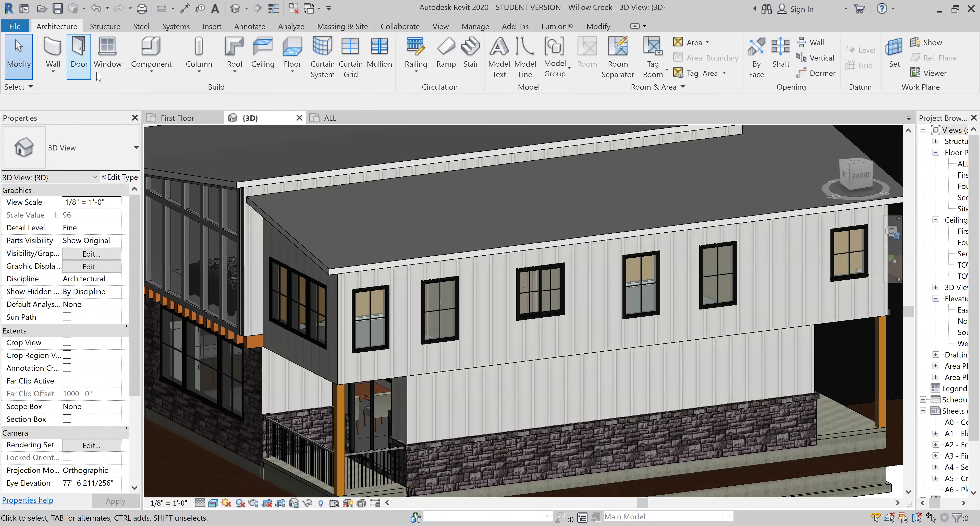
left_click(53, 71)
left_click(24, 176)
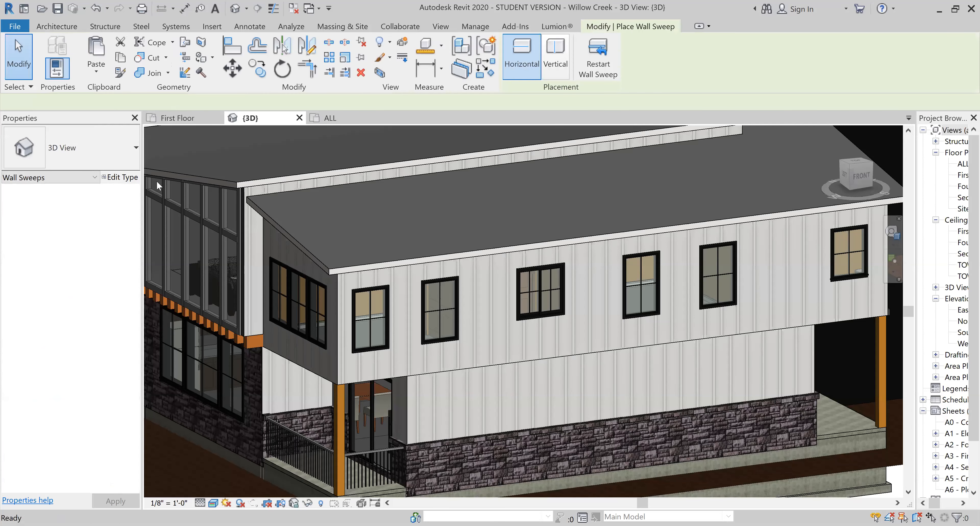
left_click(548, 62)
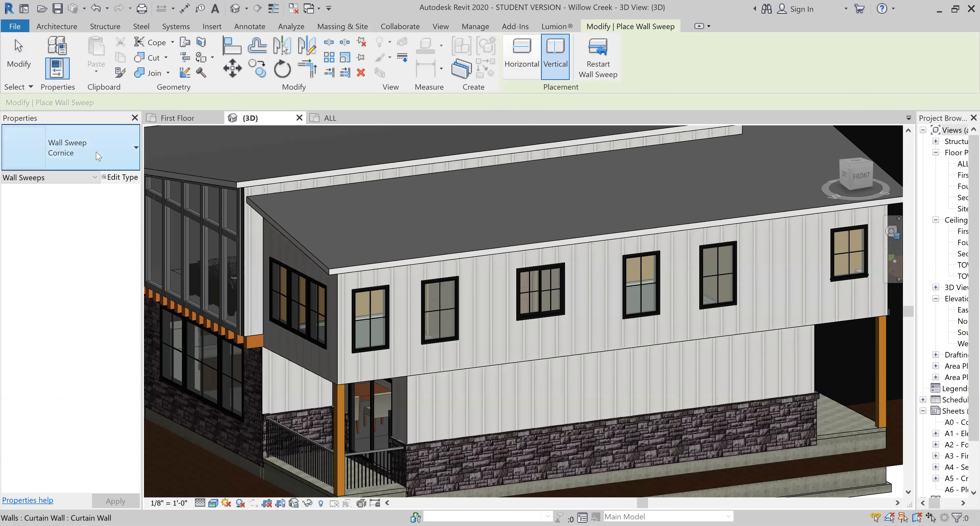
left_click(103, 164)
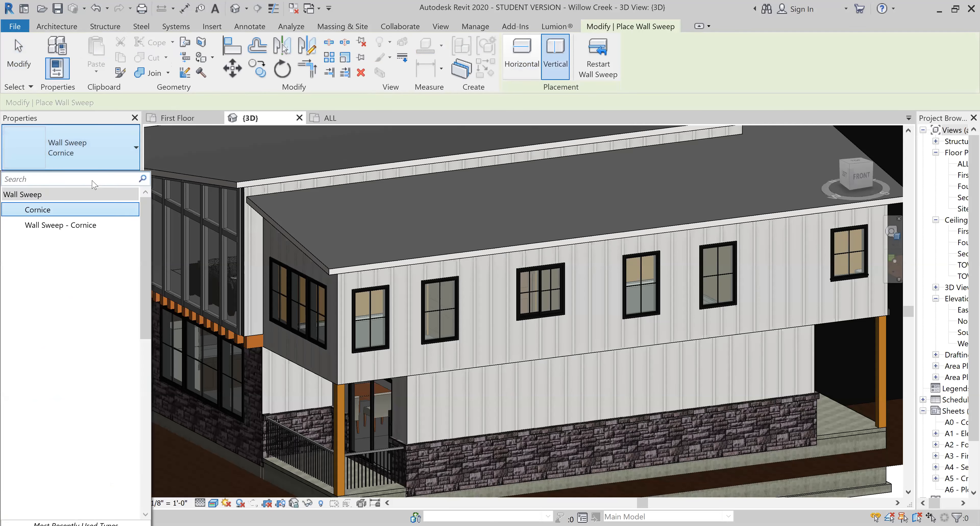
left_click(108, 159)
left_click(122, 177)
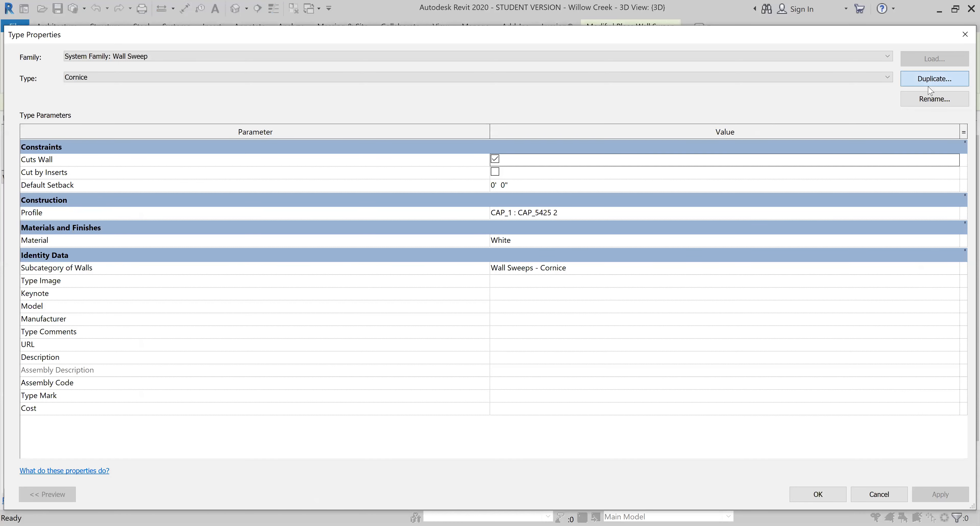
left_click(929, 87)
type("Board and Batten")
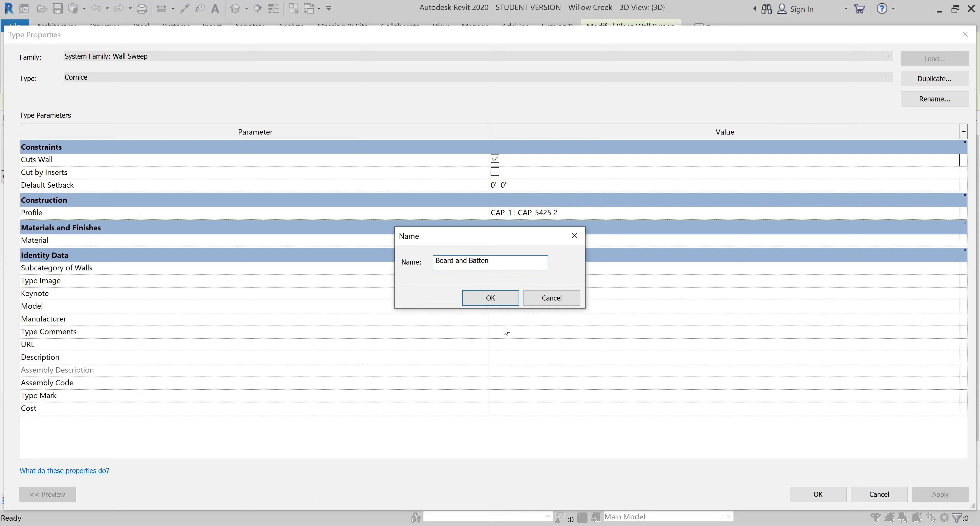
key("Return")
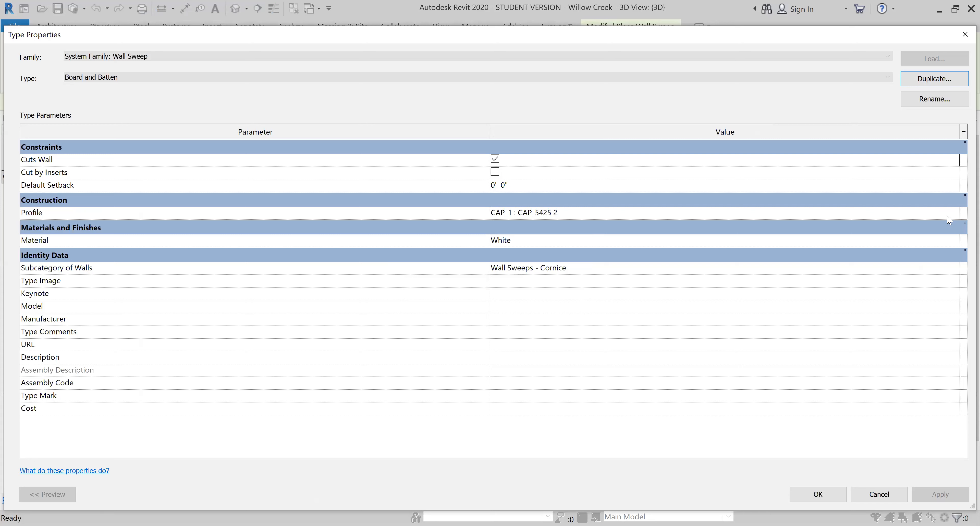
left_click(952, 209)
left_click(953, 210)
left_click(953, 210)
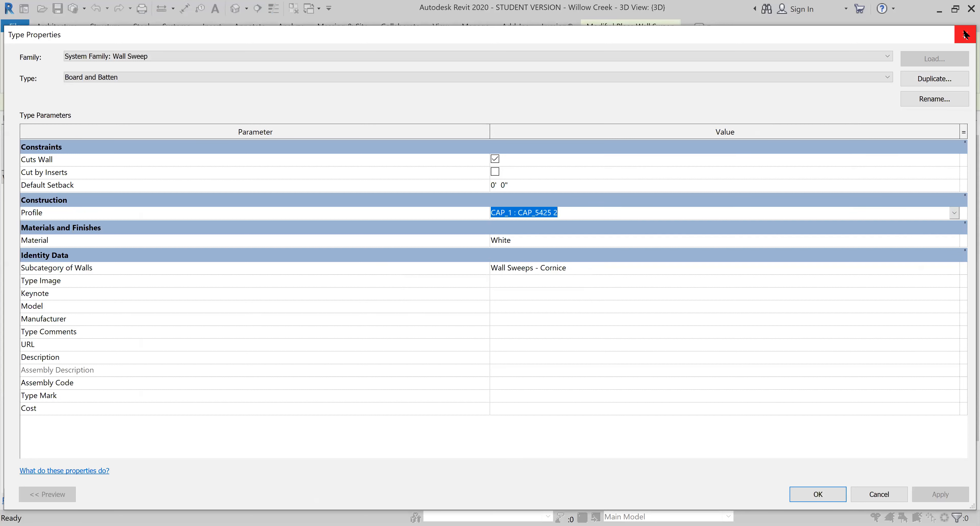
key("Return")
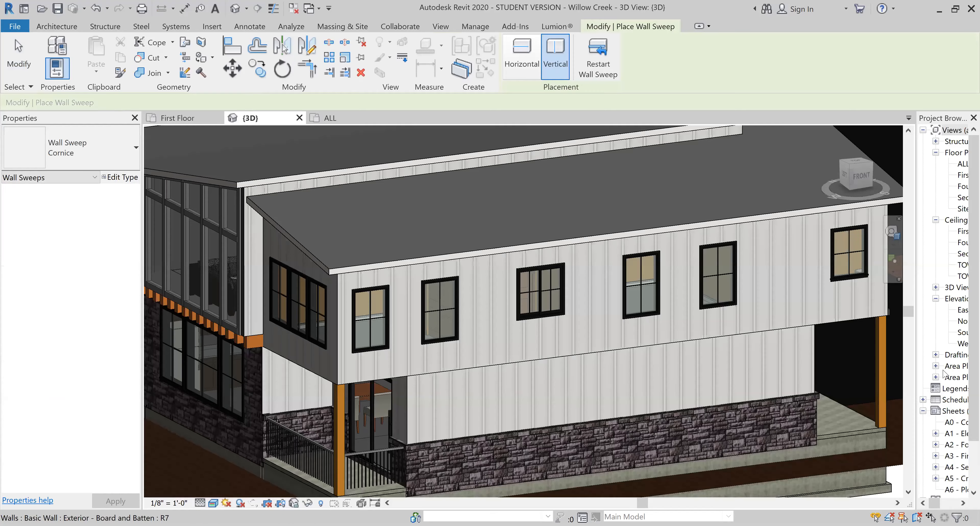
- Widen the project browser and locate the Board and Batten family among the project's profile families
left_click_drag(915, 351, 872, 351)
scroll(943, 327, "down", 3)
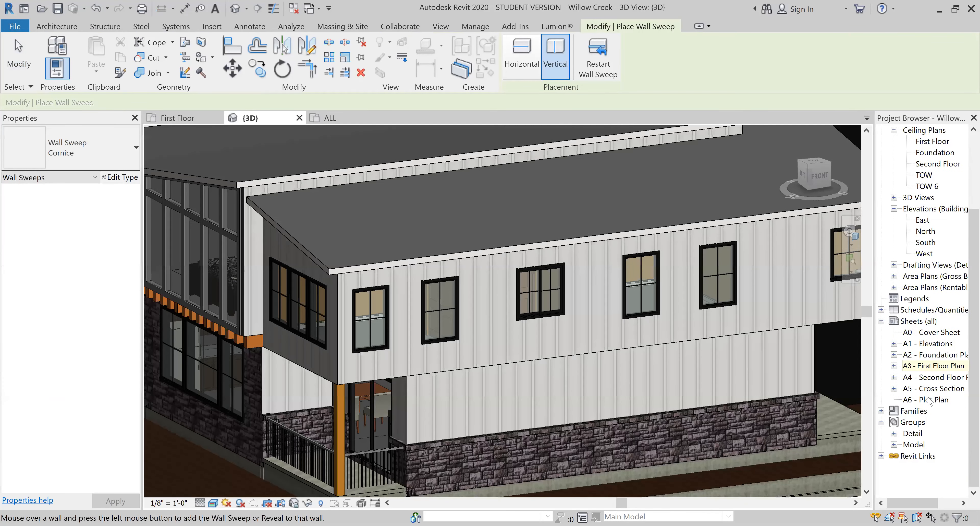
left_click(880, 411)
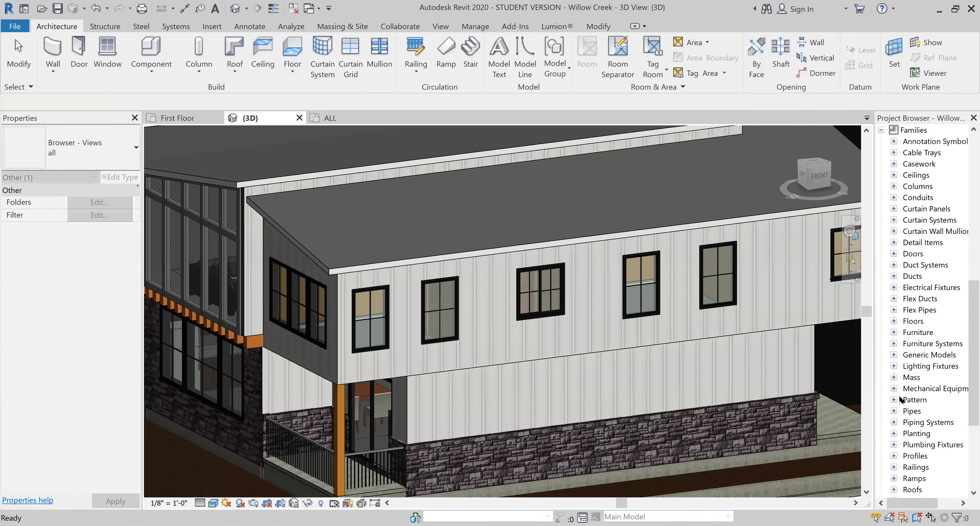
left_click(894, 455)
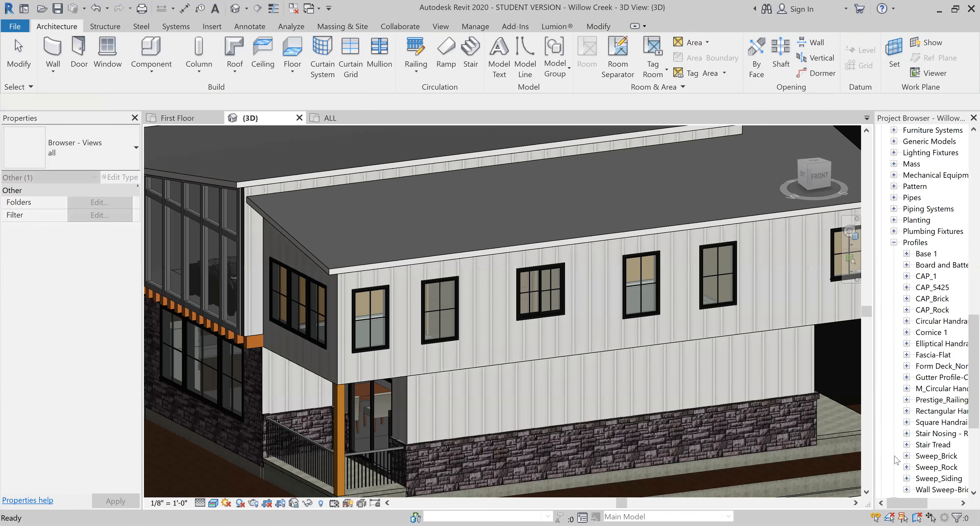
right_click(914, 242)
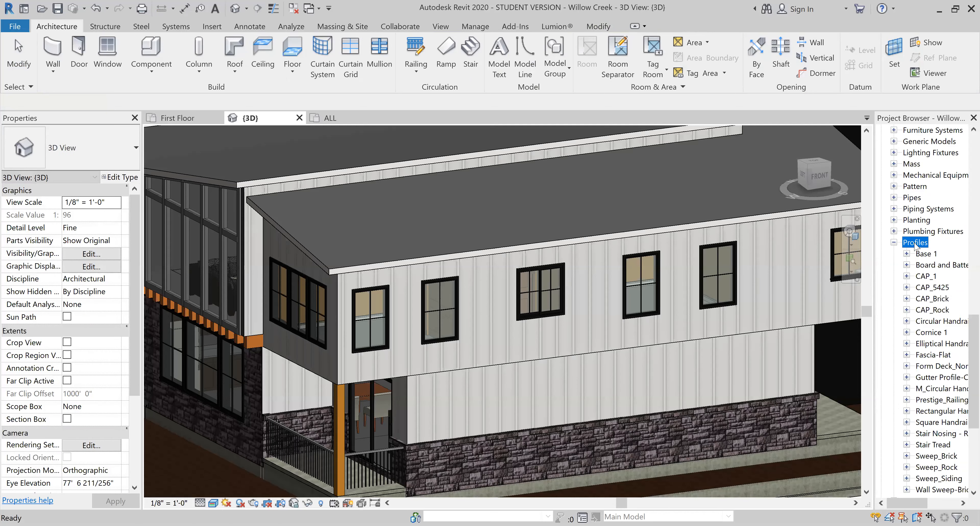
left_click(947, 234)
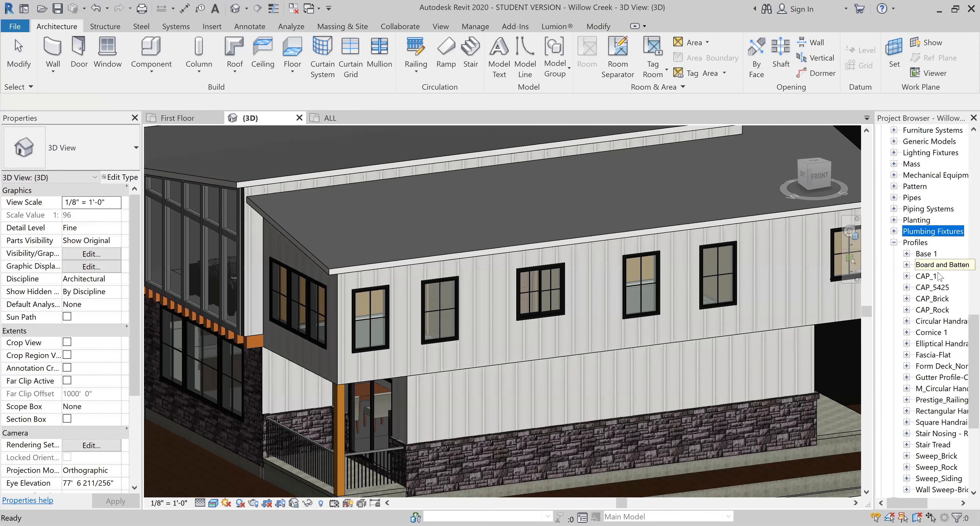
left_click(954, 267)
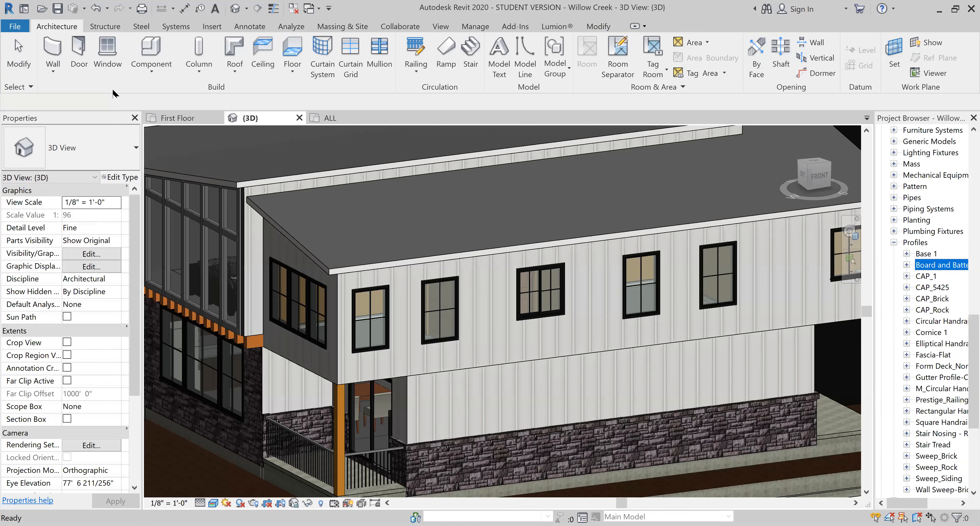
- Restart the Wall Sweep command and duplicate the Cornice type as "Board and Batten"
left_click(54, 71)
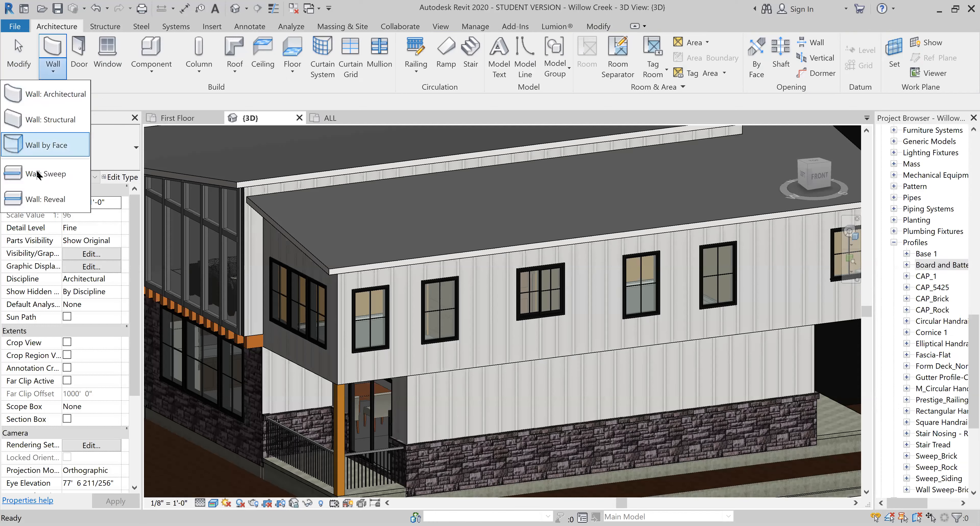
left_click(38, 167)
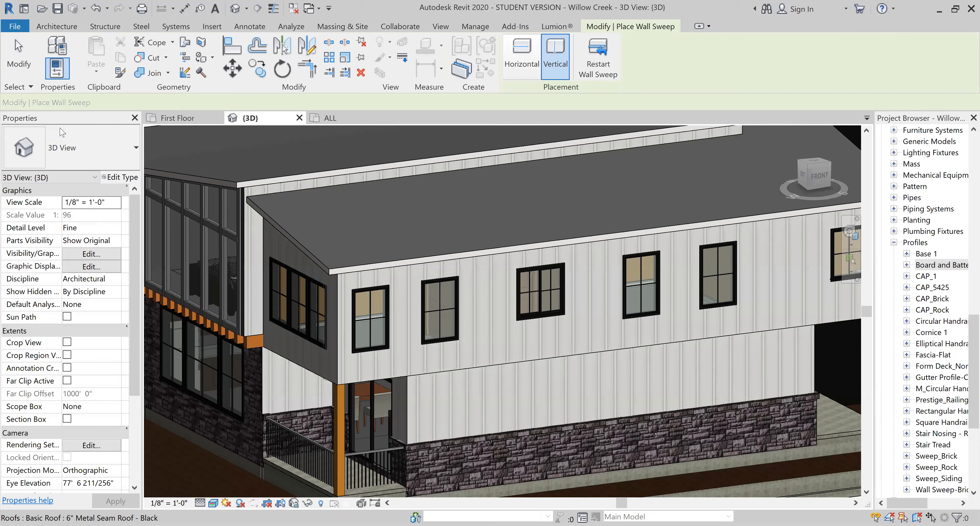
left_click(120, 178)
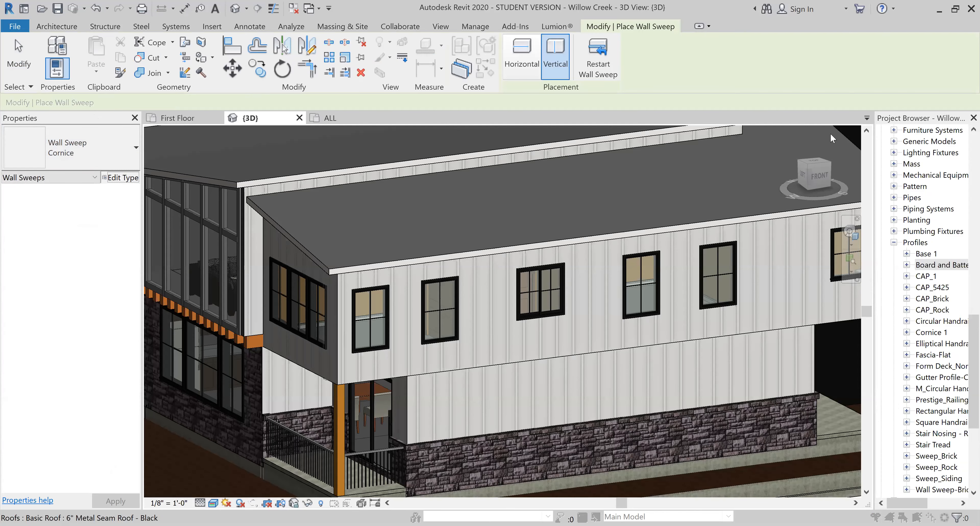
left_click(934, 78)
type("Board and Batten")
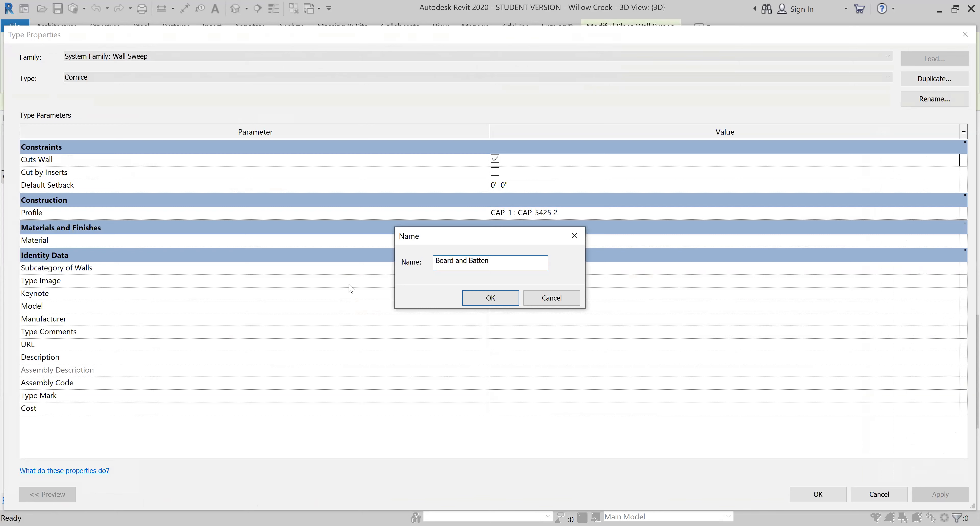
left_click(551, 297)
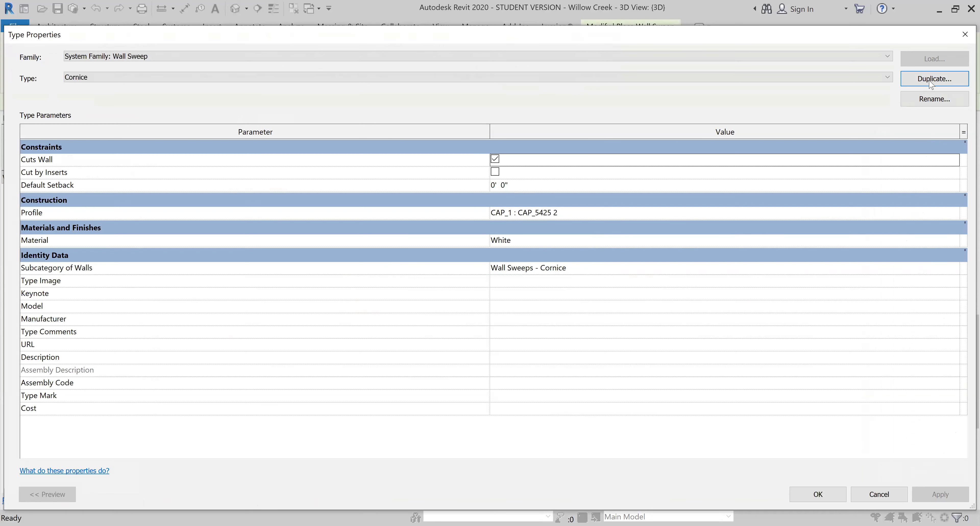
type("Batten")
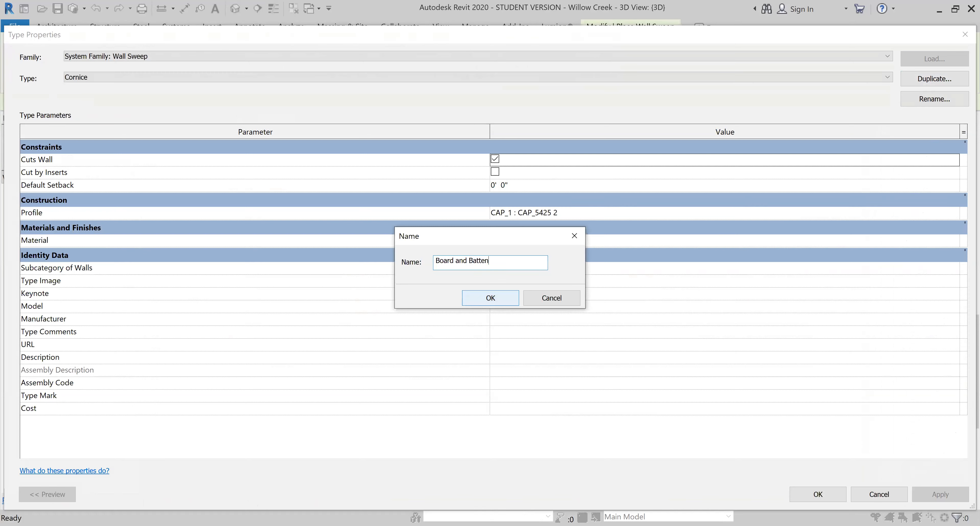
key("Return")
- Set the Board and Batten sweep type's profile to "Board and Batten : Board and Batten" and apply the type
left_click(954, 214)
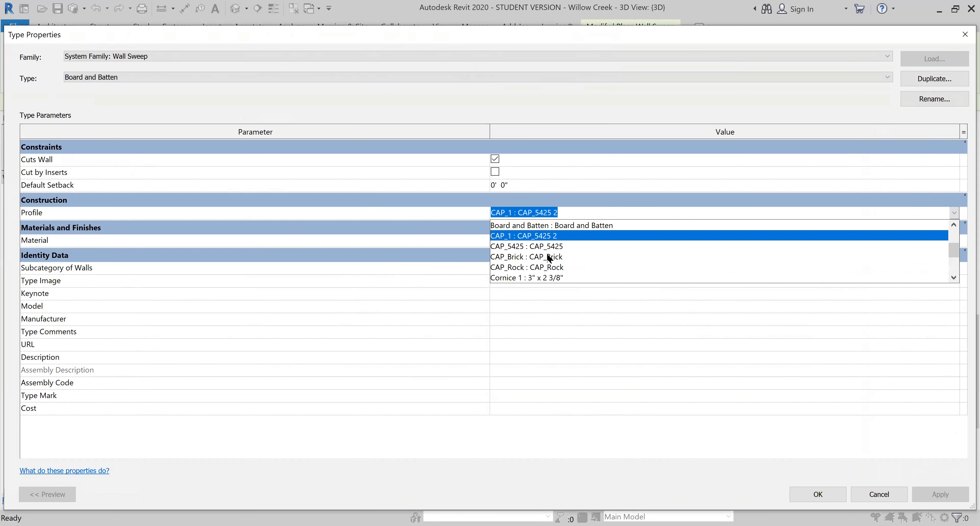
left_click(555, 225)
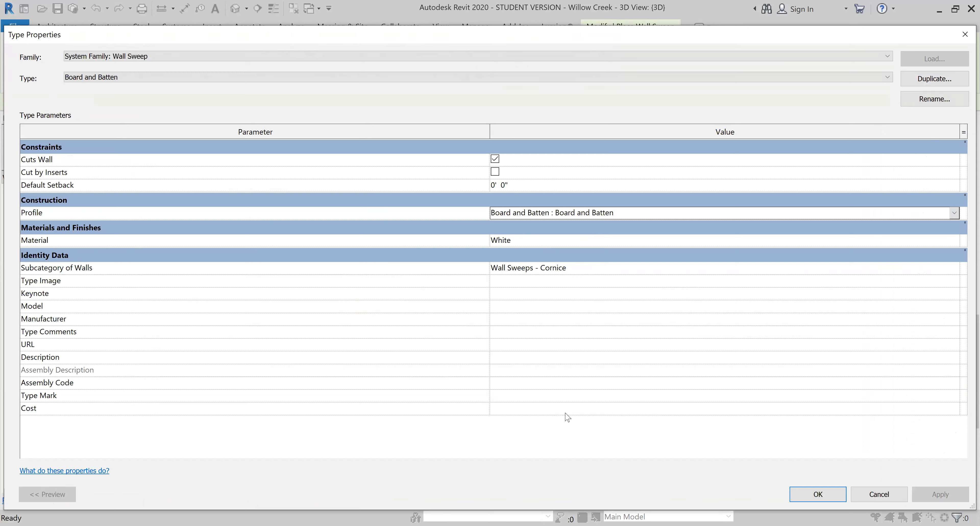
left_click(833, 499)
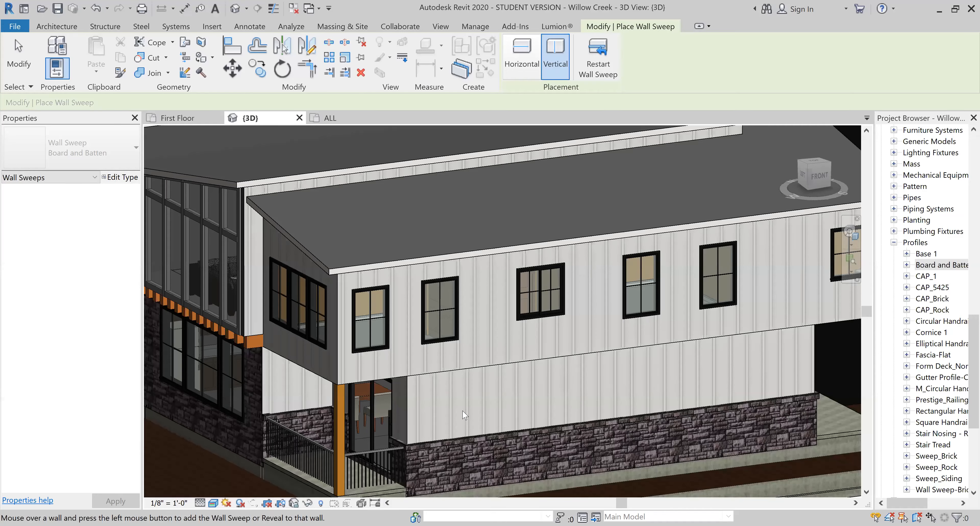
- Place a vertical batten sweep on the lower siding wall above the stone, about 8 1/2 in from the corner beside the porch door
scroll(419, 431, "up", 3)
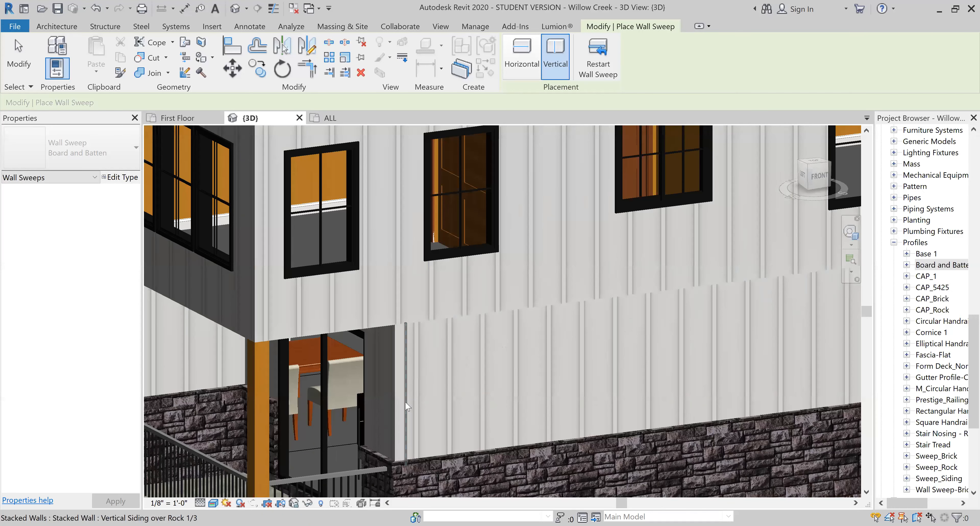
scroll(405, 401, "up", 1)
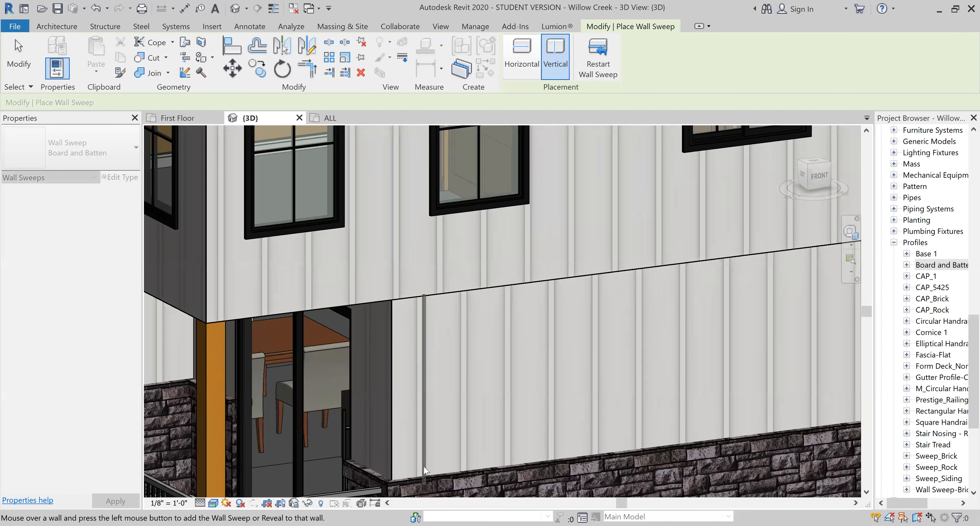
scroll(420, 467, "up", 1)
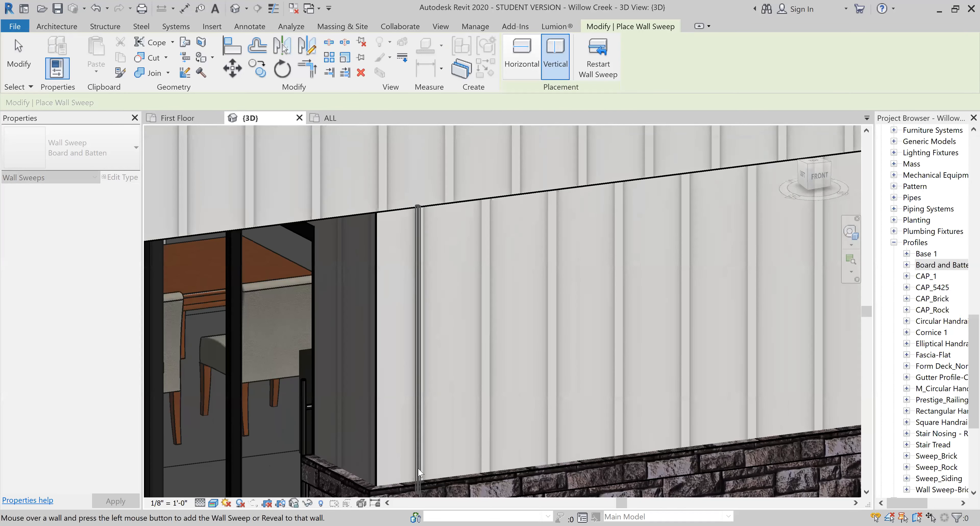
scroll(418, 467, "up", 1)
scroll(421, 470, "up", 1)
scroll(420, 470, "up", 1)
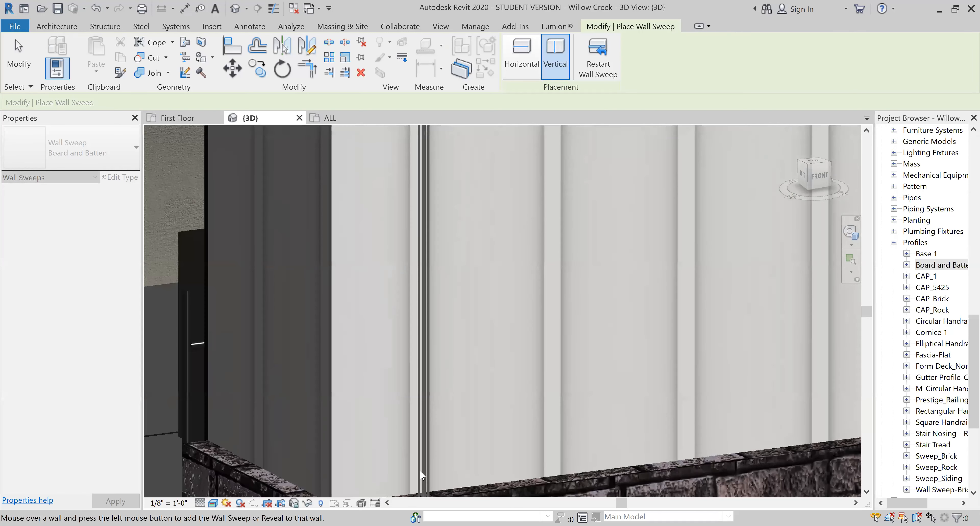
left_click(420, 473)
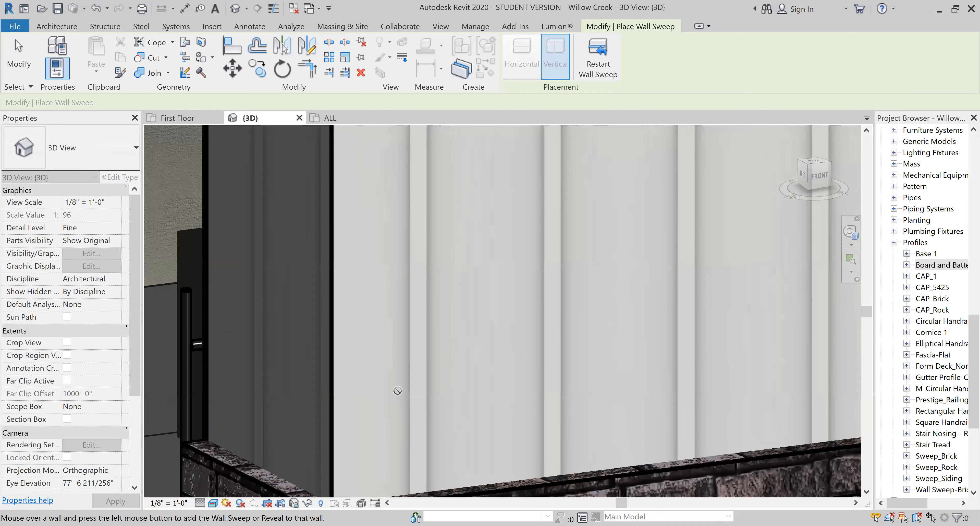
scroll(395, 388, "down", 6)
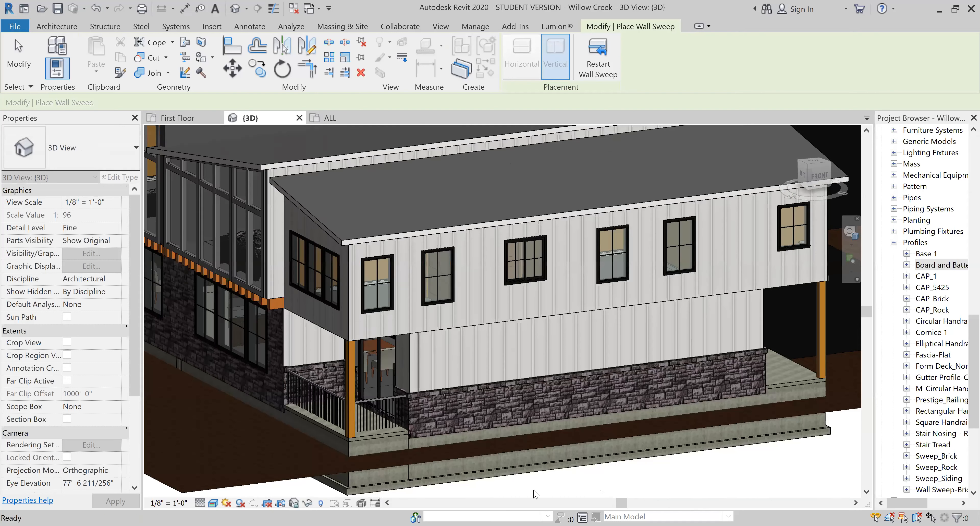
scroll(415, 350, "up", 5)
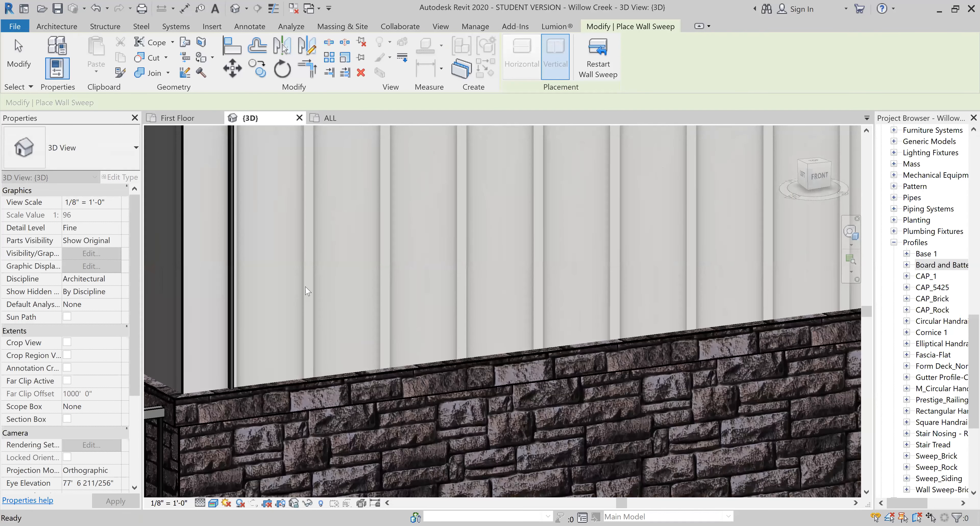
key("Escape")
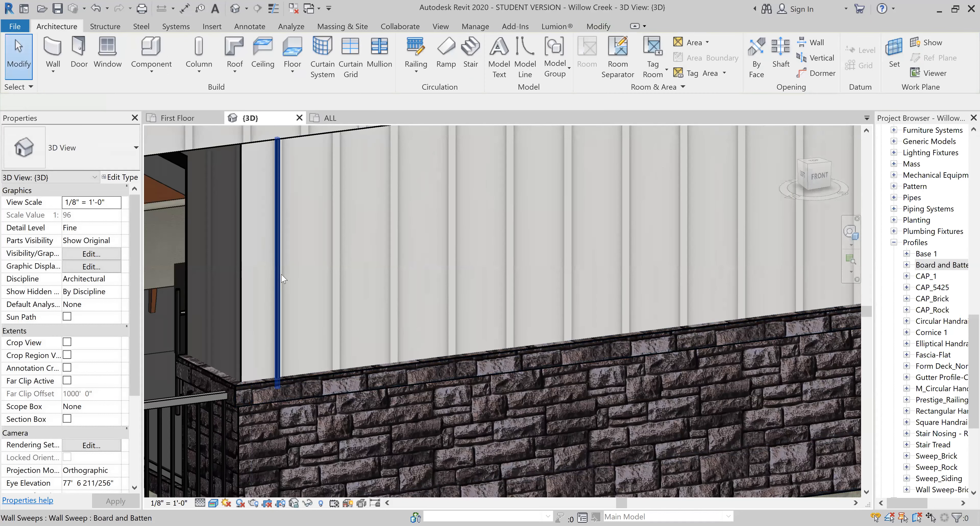
- Select the batten sweep on the lower siding and bring it into close view in the First Floor plan
left_click(277, 282)
scroll(913, 179, "up", 12)
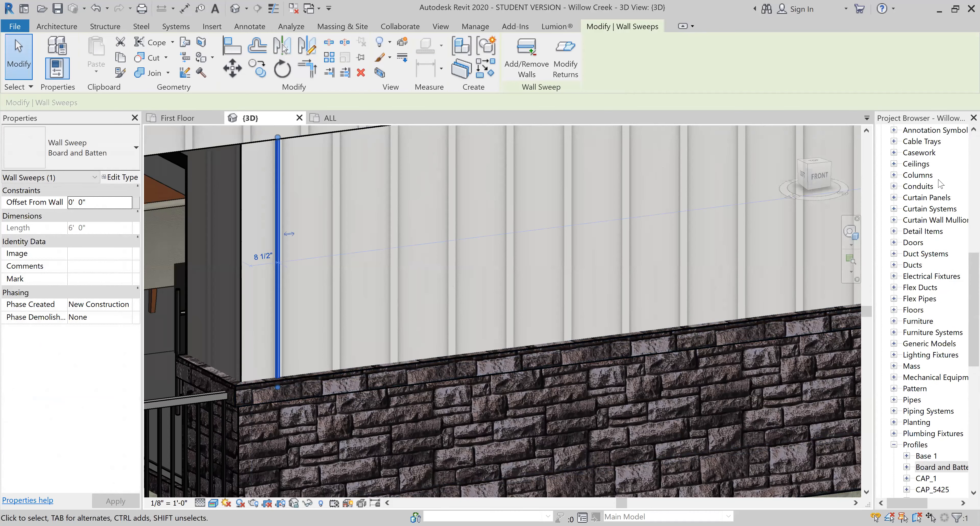
scroll(935, 179, "up", 6)
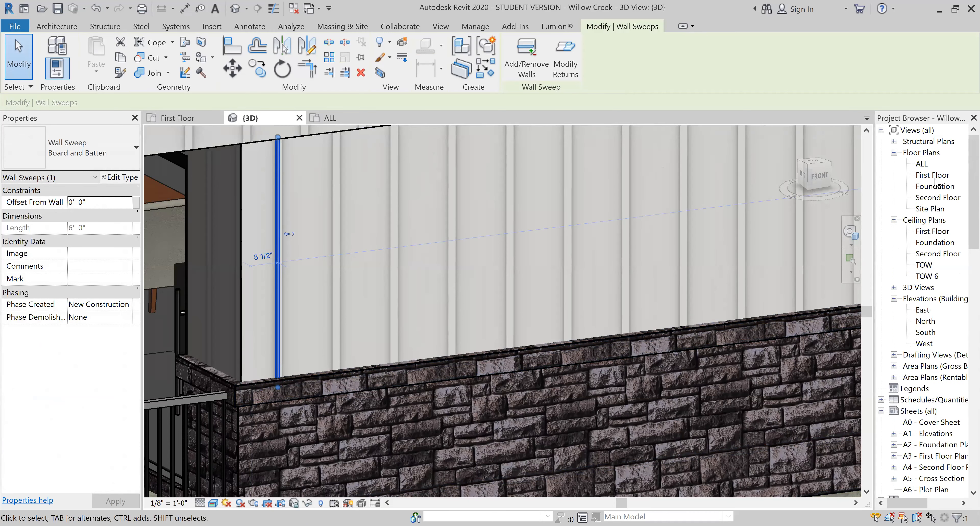
double_click(935, 176)
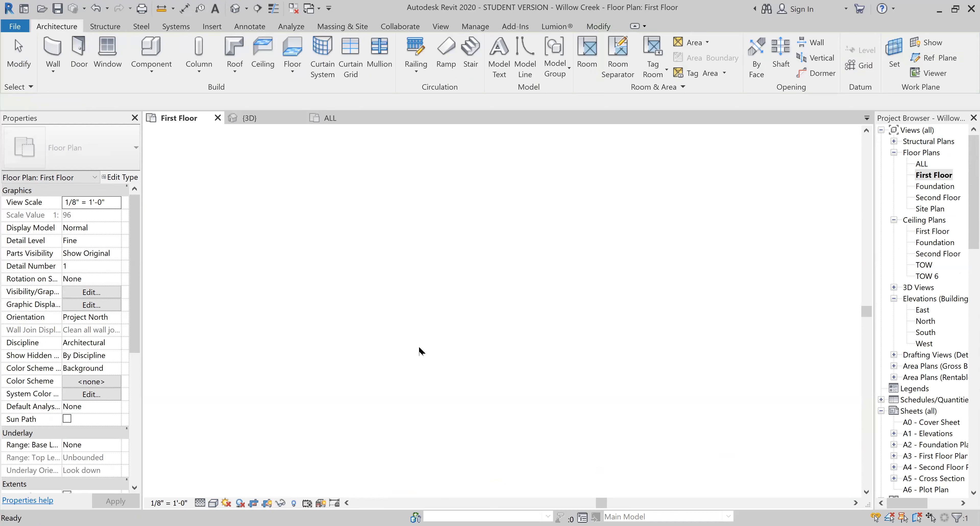
scroll(656, 310, "up", 4)
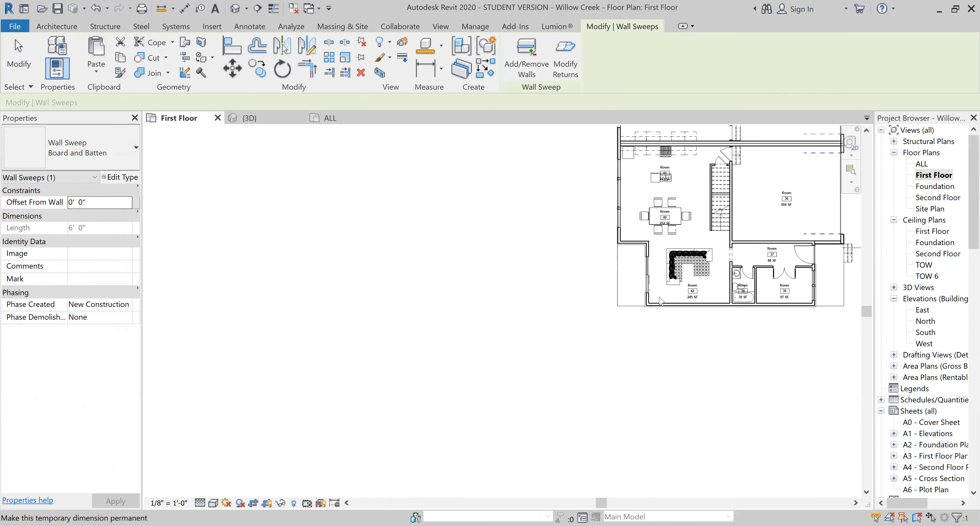
scroll(649, 303, "up", 6)
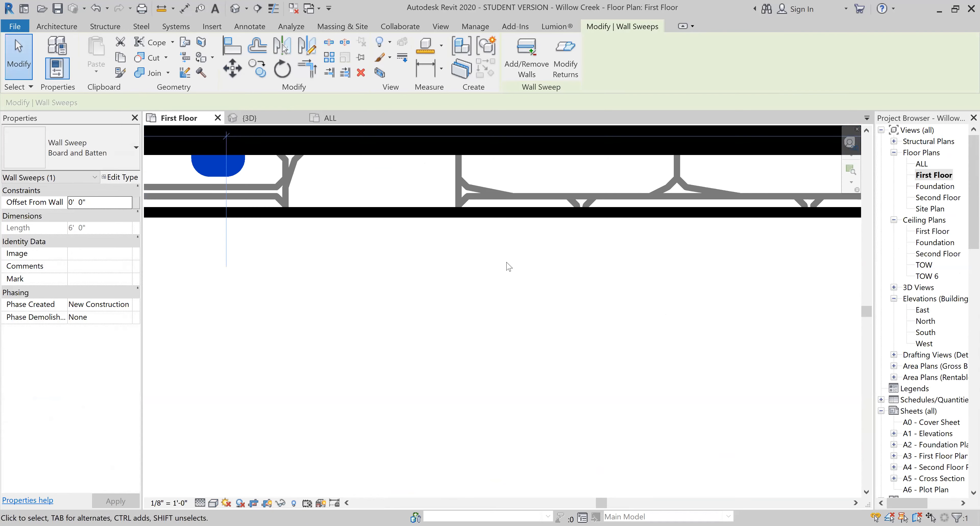
scroll(613, 321, "down", 1)
scroll(620, 326, "down", 2)
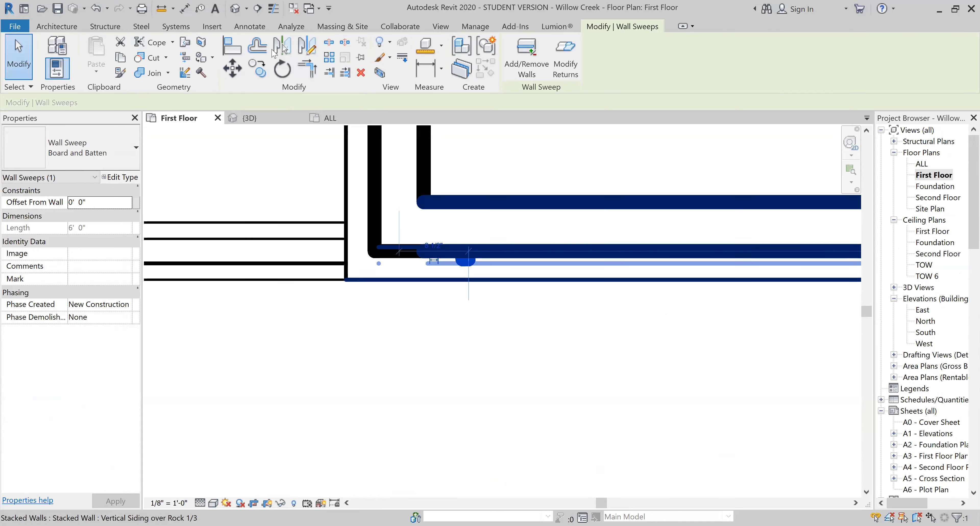
- Move the batten sweep along the siding wall to the outer corner and accept the placement
left_click(236, 70)
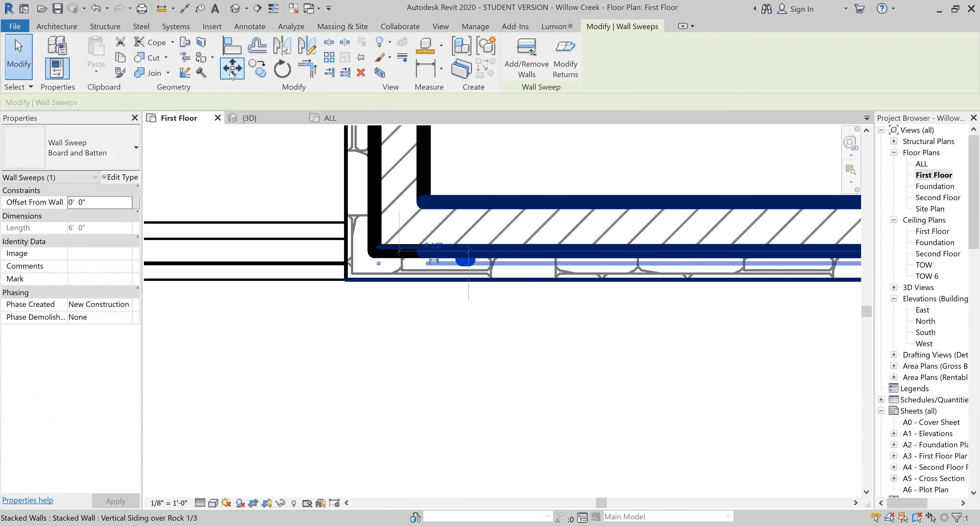
left_click(461, 253)
scroll(458, 257, "up", 3)
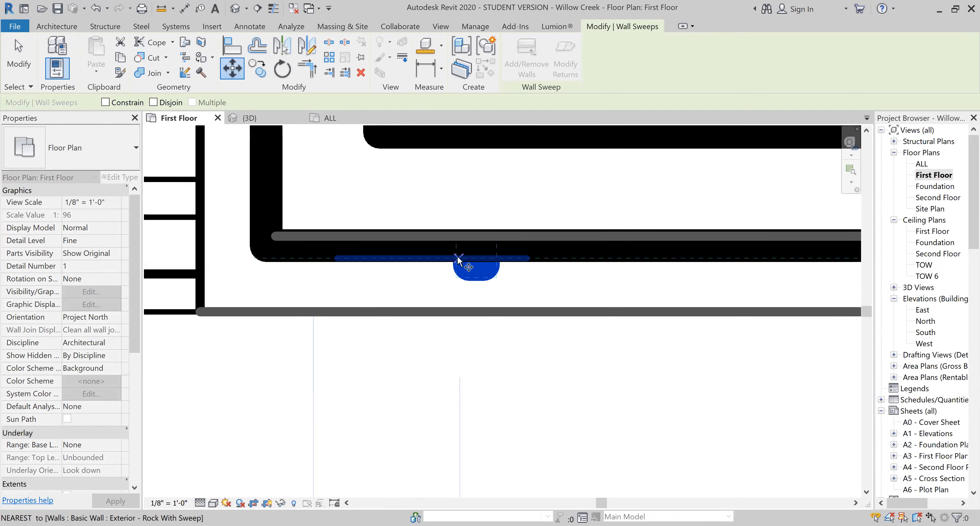
left_click(257, 255)
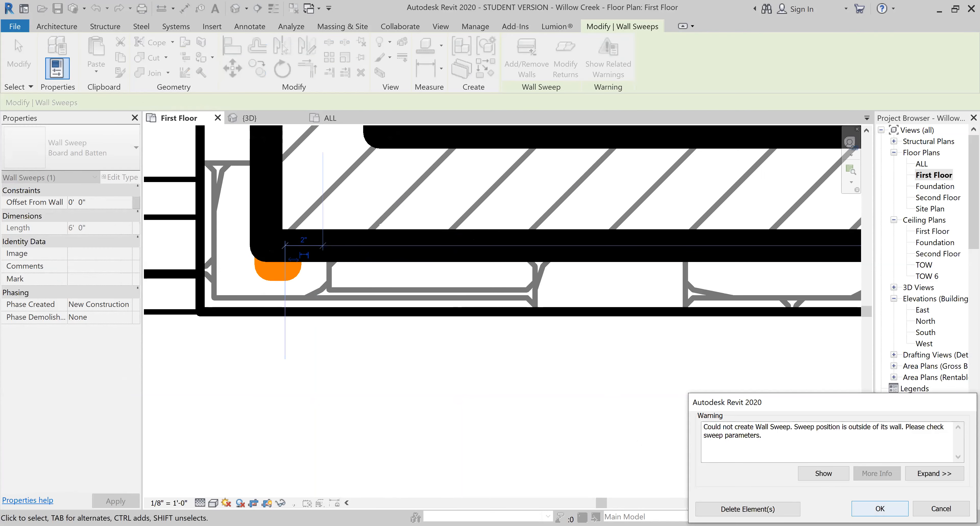
left_click(880, 508)
left_click(281, 289)
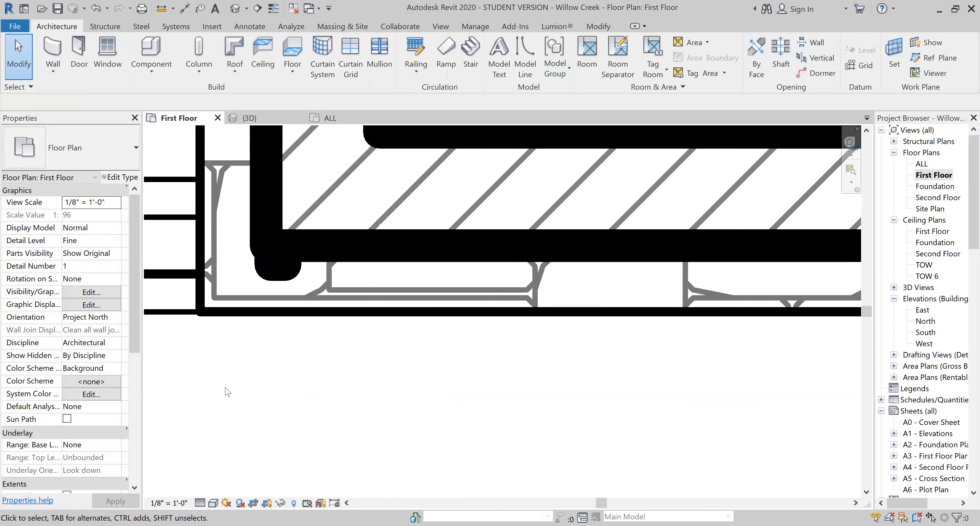
- Array the corner batten as associated groups at 16" spacing along the siding wall through to its far end
left_click(278, 269)
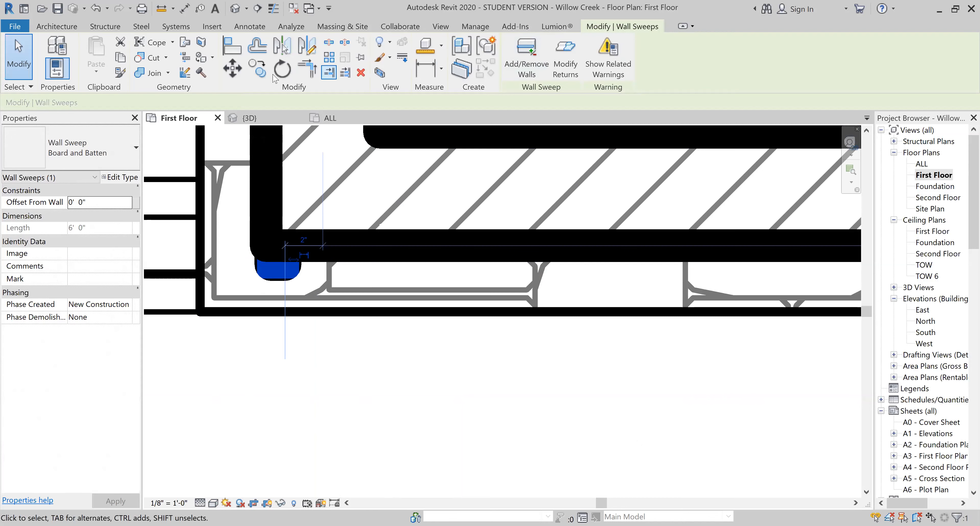
left_click(328, 58)
left_click(278, 255)
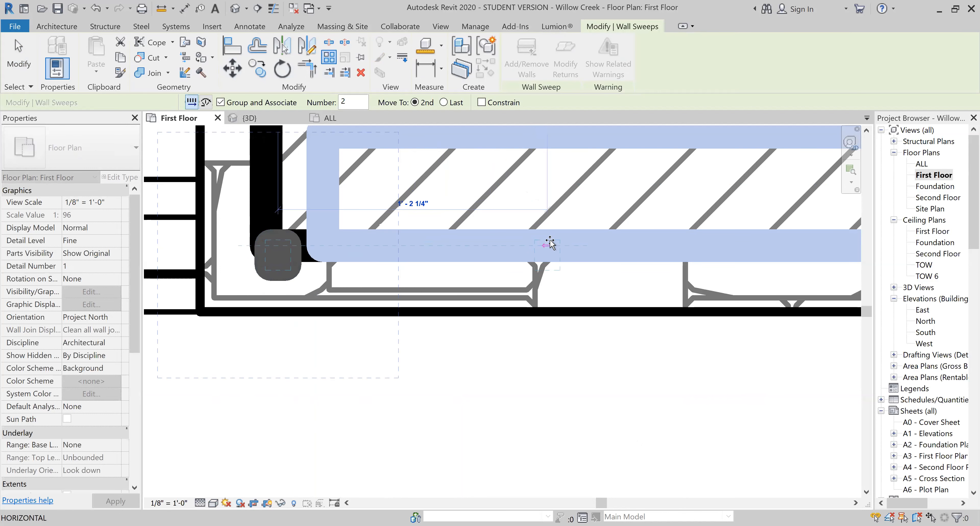
type("16")
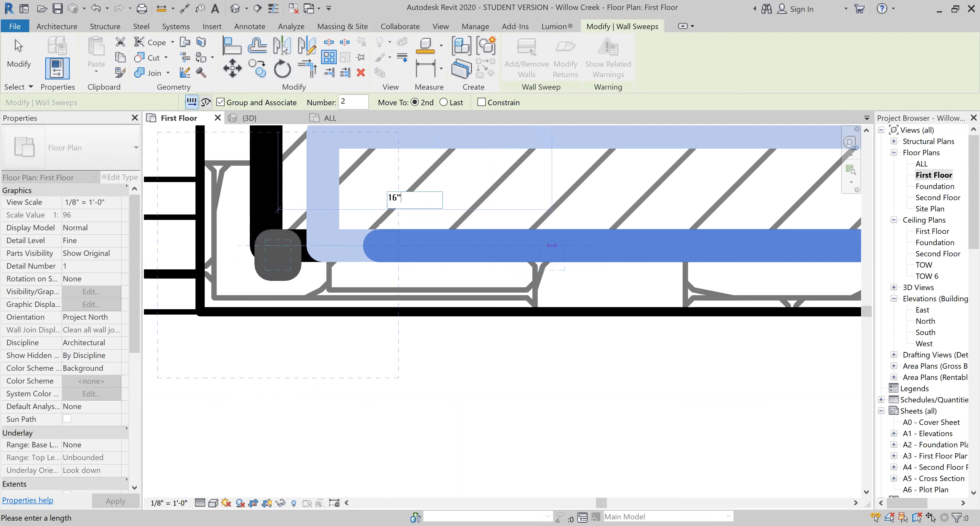
key("Return")
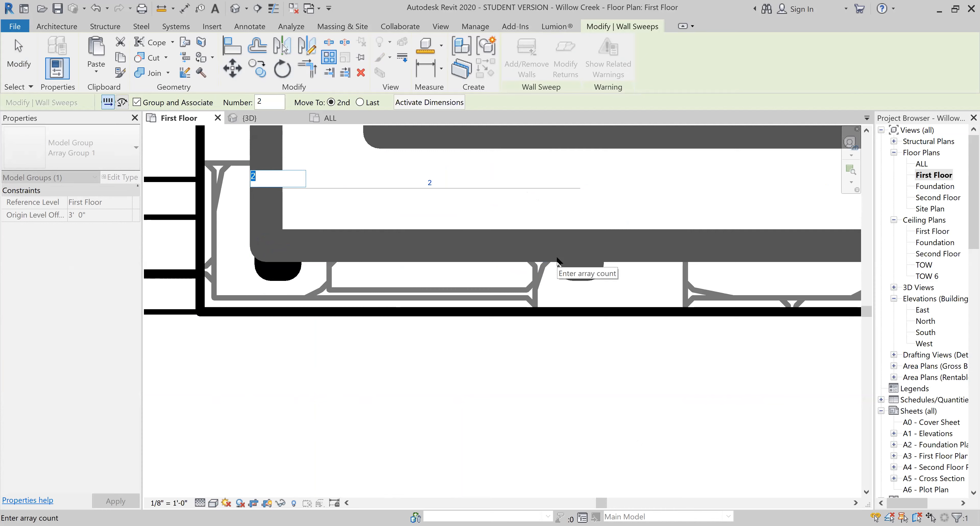
type("40")
key("Return")
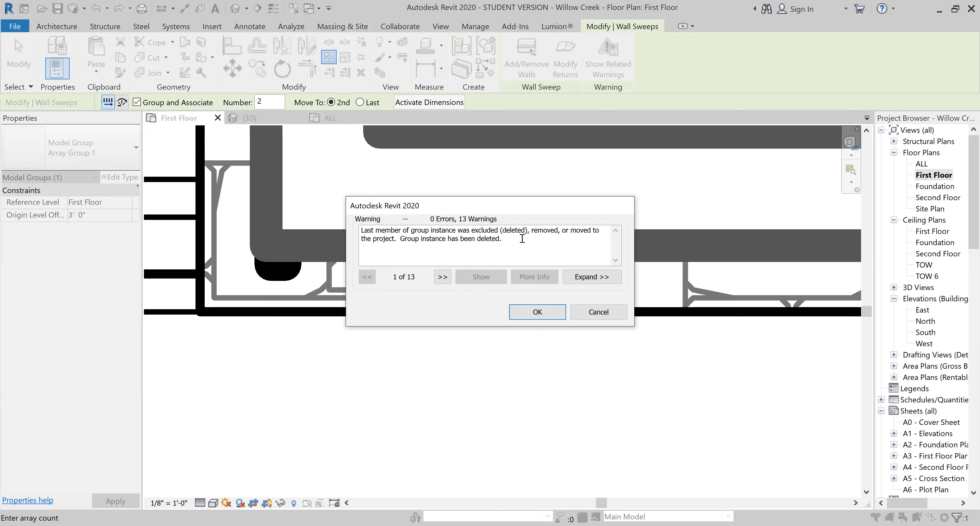
left_click(523, 319)
scroll(376, 293, "down", 6)
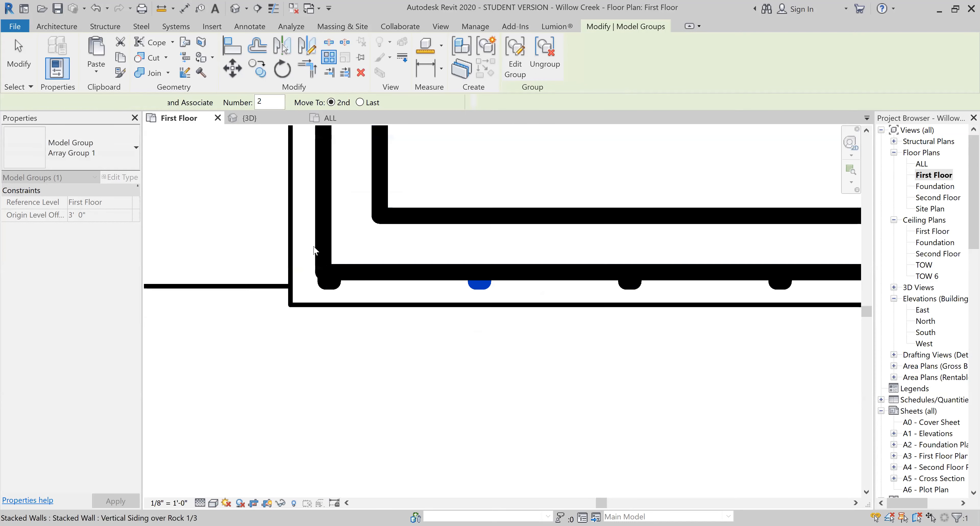
scroll(424, 238, "down", 1)
middle_click_drag(547, 255, 449, 261)
scroll(473, 264, "up", 3)
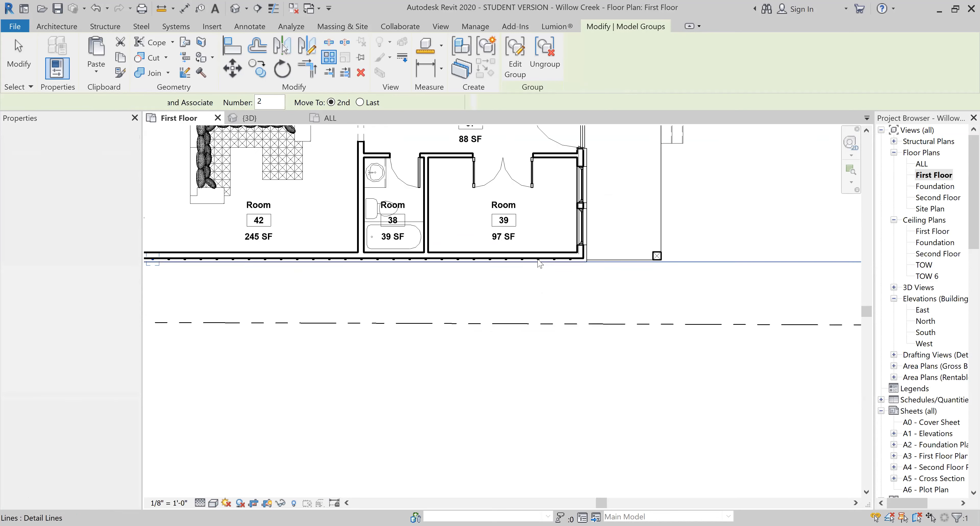
left_click(575, 259)
- Open the 3D view, face the building's front, and examine the arrayed battens on the lower siding
left_click(440, 26)
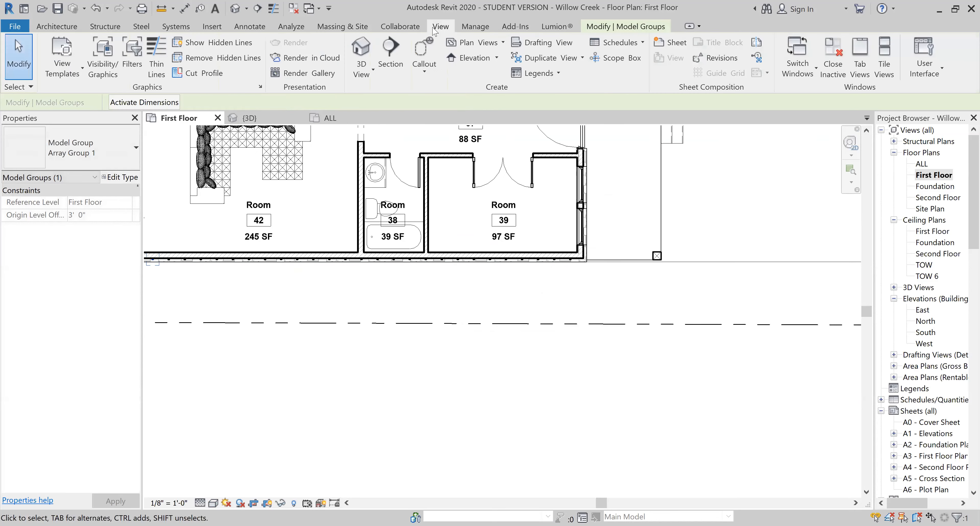
left_click(361, 57)
scroll(410, 356, "down", 6)
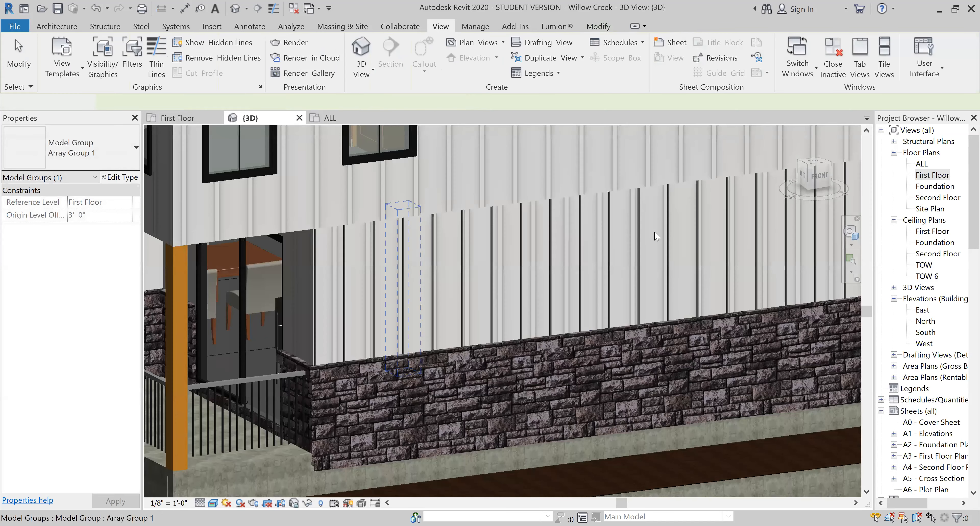
left_click(815, 176)
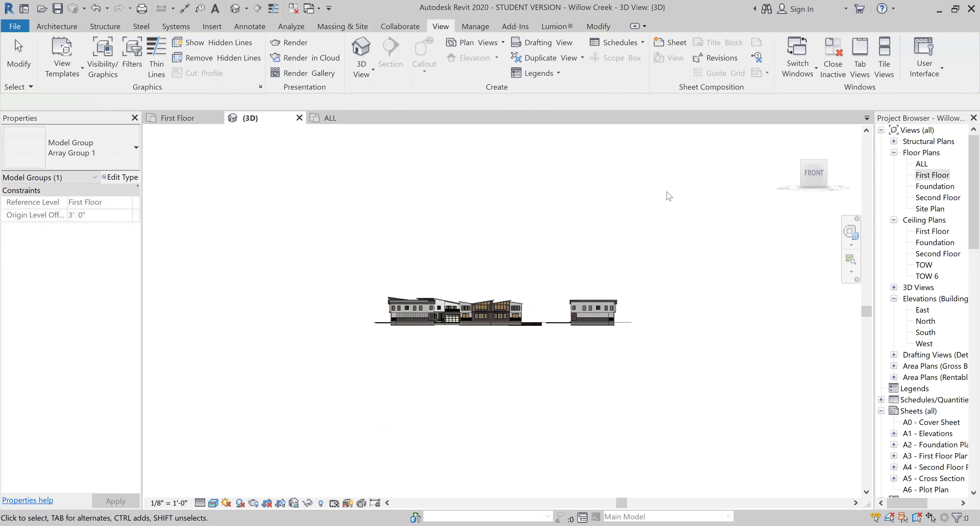
scroll(667, 192, "up", 4)
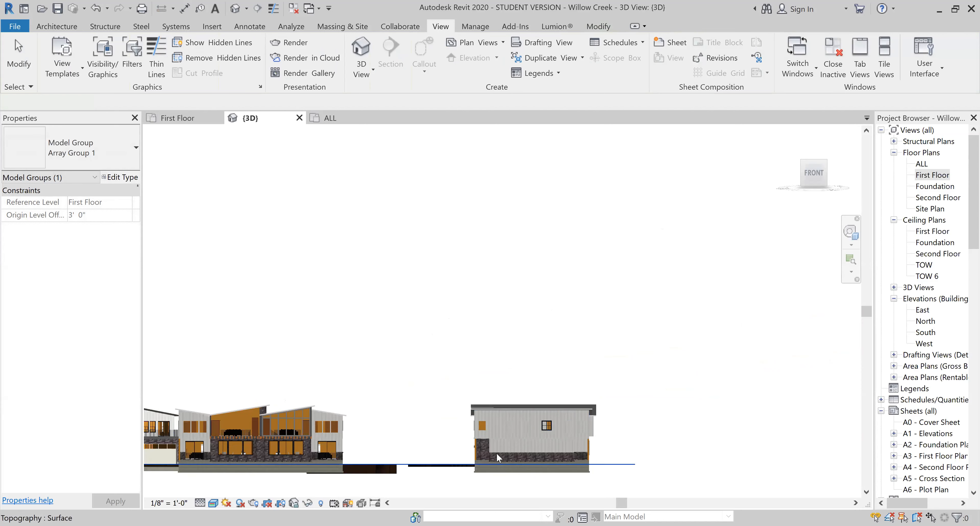
scroll(496, 452, "up", 5)
left_click(575, 369)
scroll(616, 213, "down", 6)
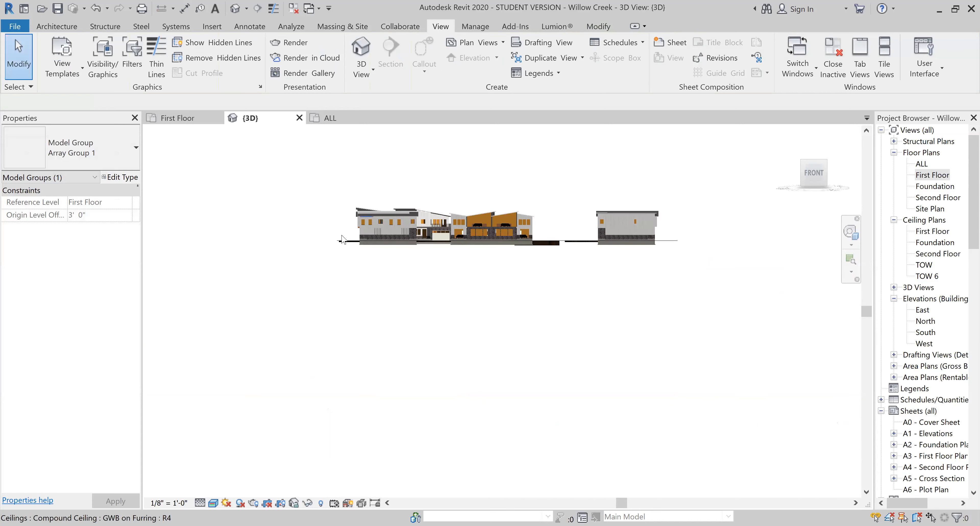
scroll(401, 215, "up", 8)
scroll(406, 216, "up", 3)
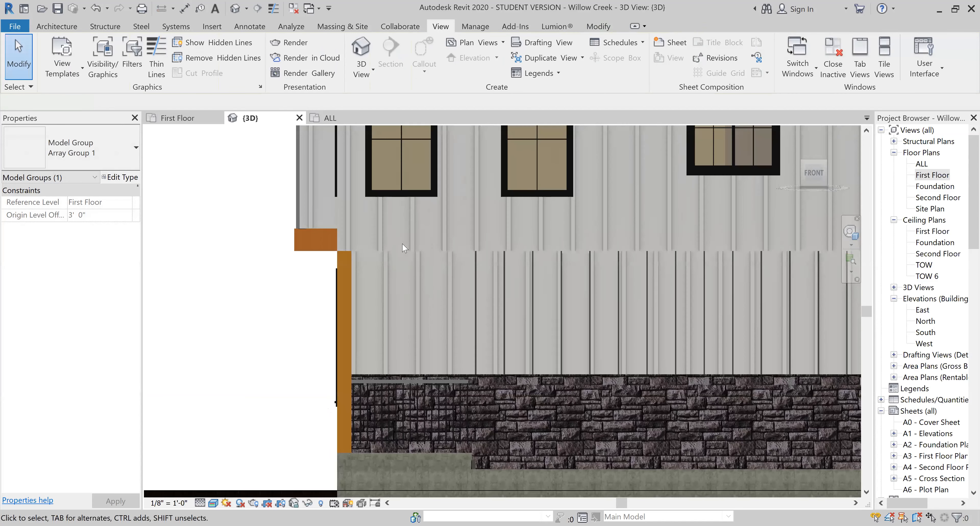
- Try to stretch the first batten up to the roof edge inside its array group and finish the group edit
left_click(475, 281)
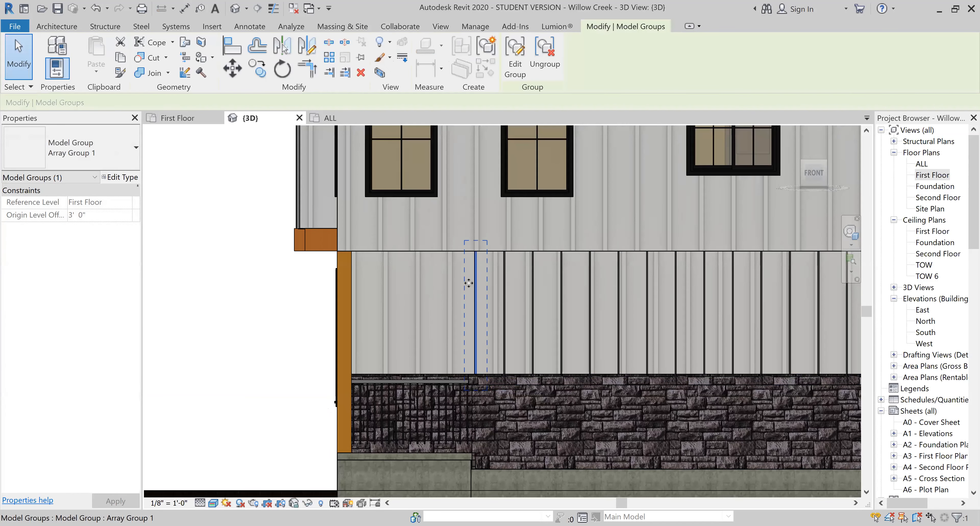
scroll(423, 373, "down", 4)
scroll(423, 374, "up", 3)
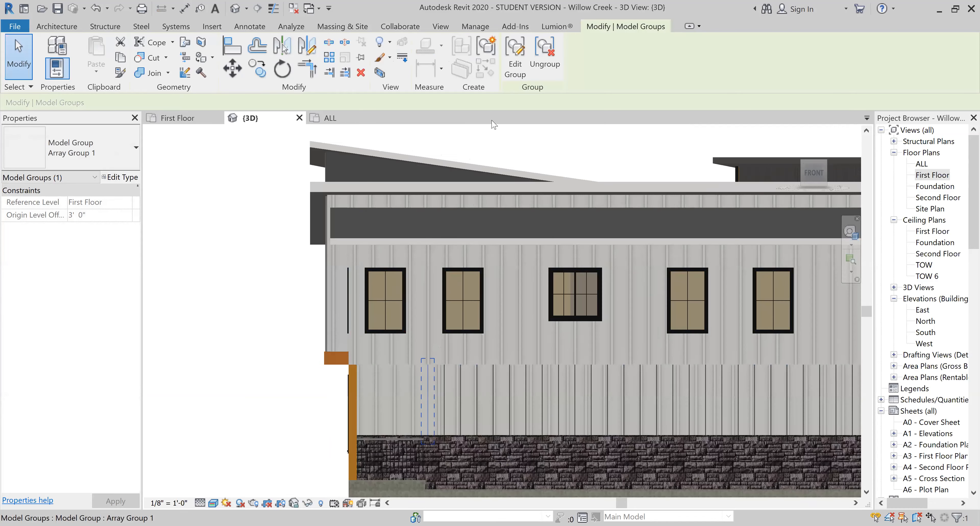
scroll(423, 374, "up", 3)
double_click(430, 367)
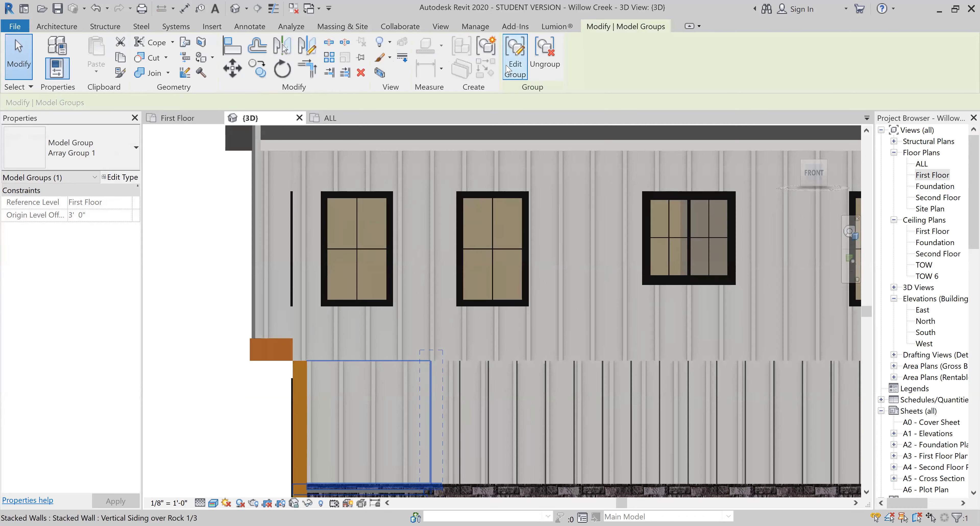
left_click(431, 374)
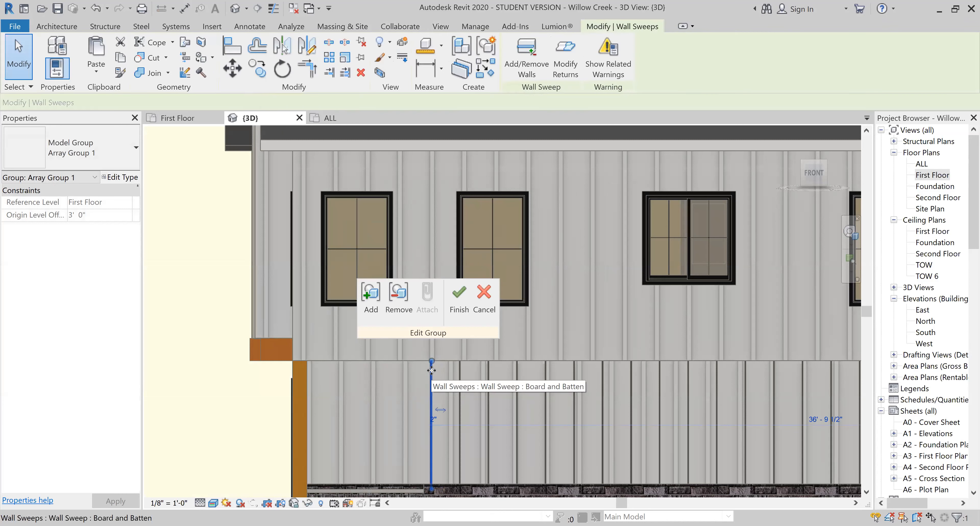
left_click_drag(431, 365, 435, 141)
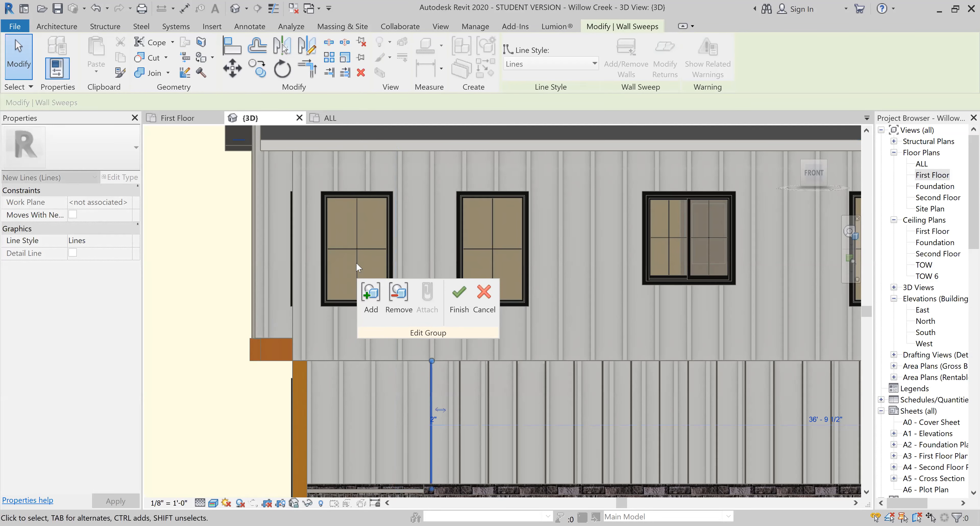
left_click(459, 298)
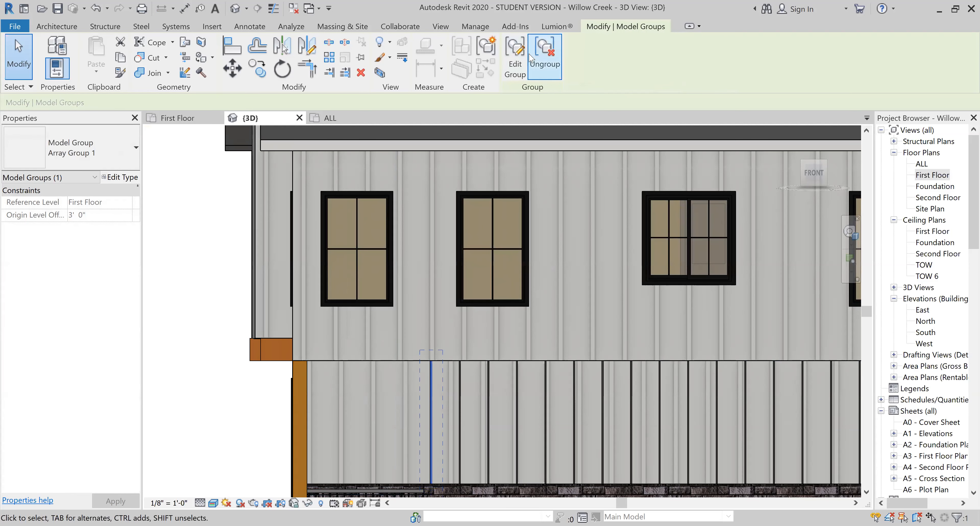
- Try ungrouping the first batten from the array and undo the ungrouping
left_click(431, 384)
key("Escape")
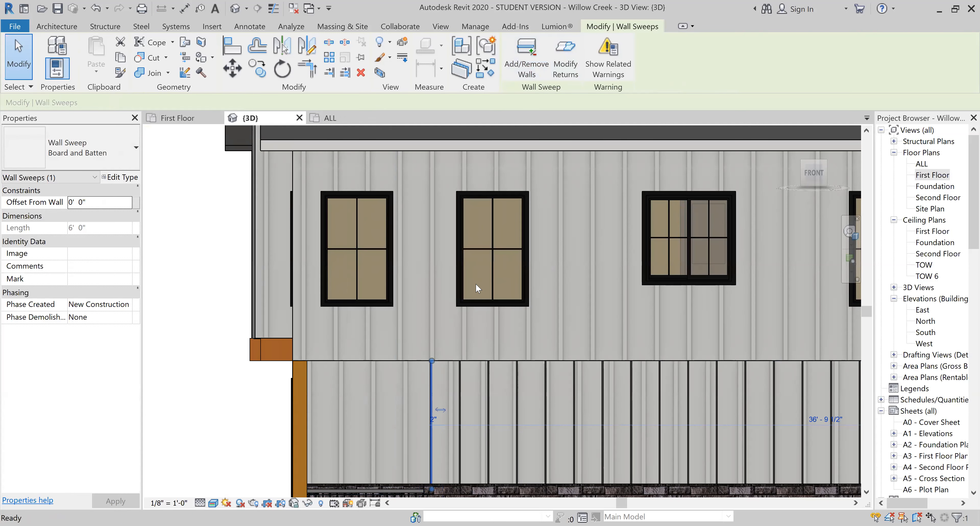
key("ctrl+z")
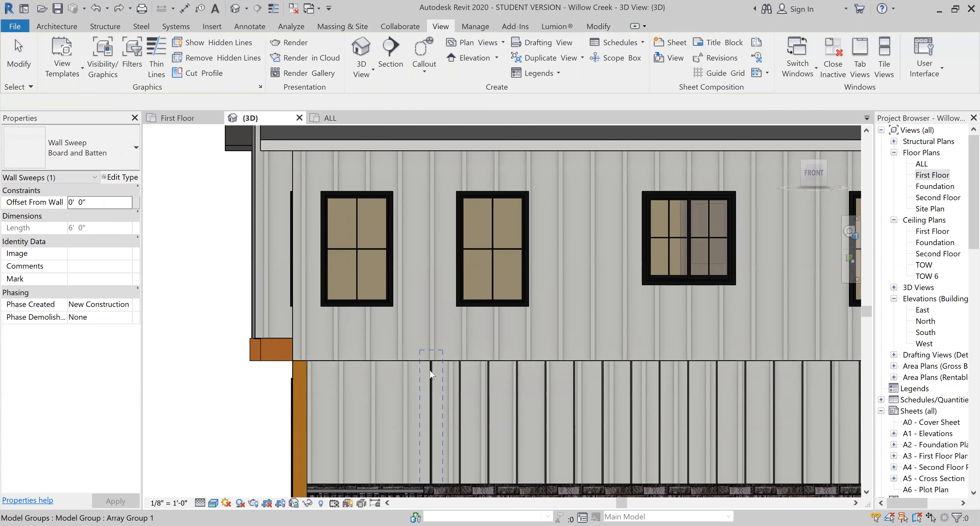
- Edit the first batten's group again, try to extend its upper end over the second-floor siding, and finish editing
left_click(431, 372)
left_click(515, 57)
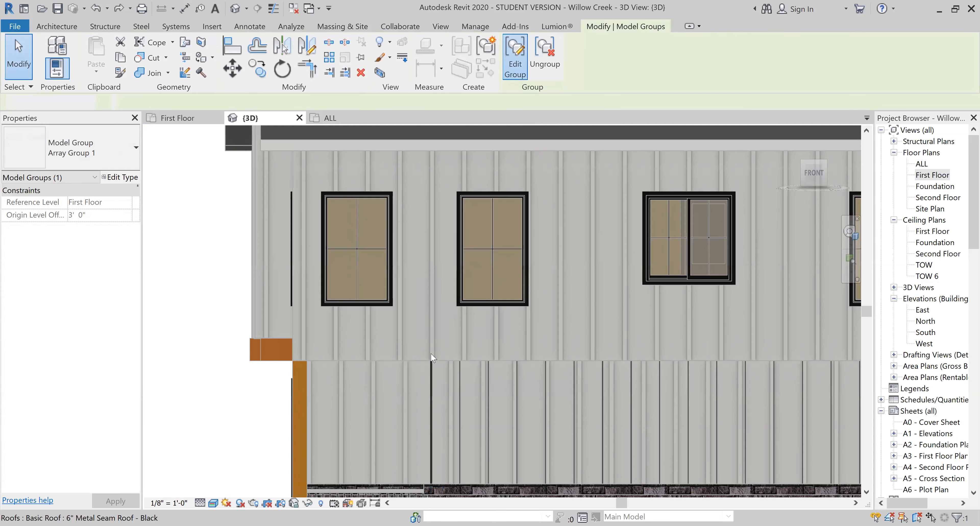
left_click(430, 377)
left_click_drag(432, 285, 436, 200)
left_click_drag(431, 143, 431, 145)
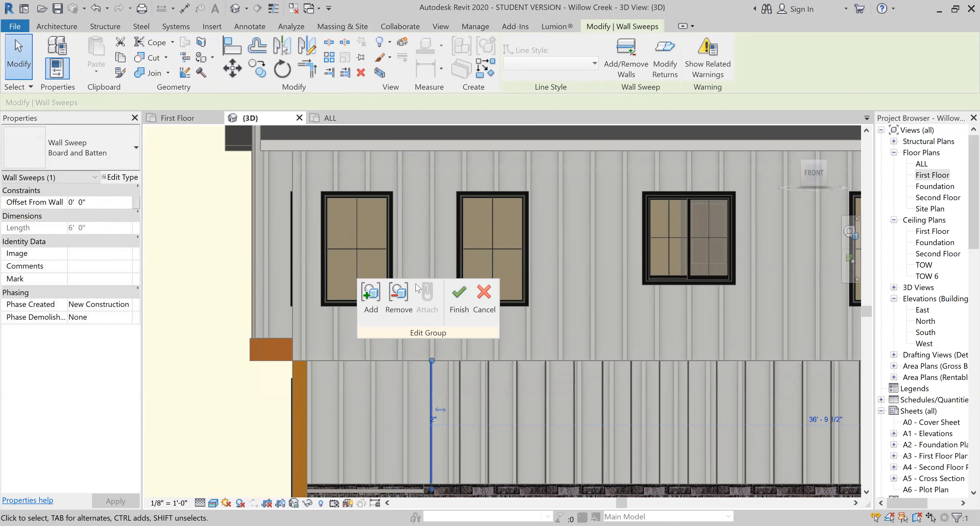
scroll(395, 252, "down", 3)
middle_click_drag(507, 262, 494, 302, "shift")
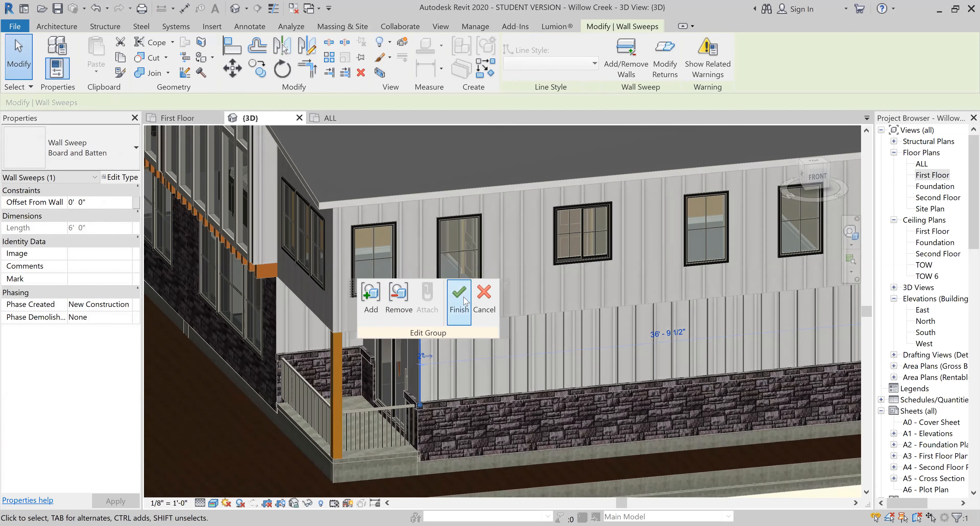
left_click(465, 303)
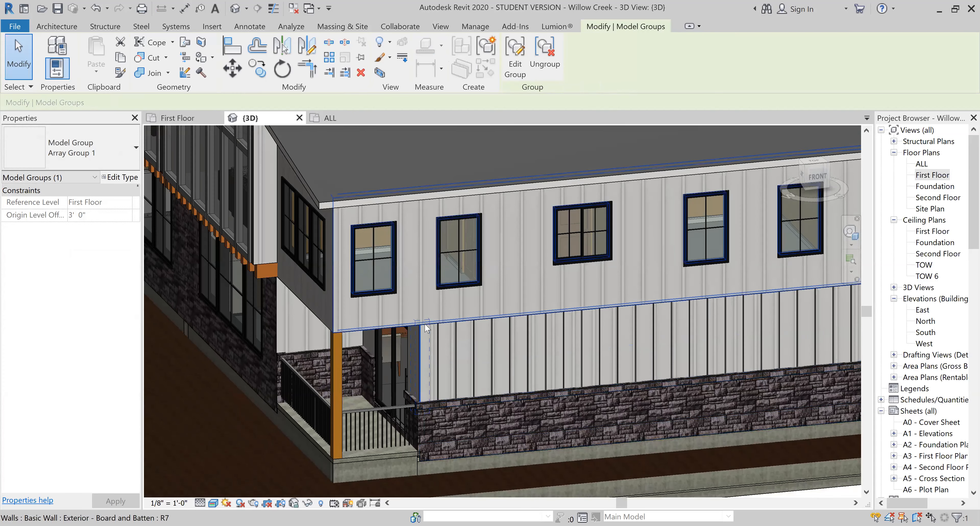
- Examine where the second-floor Board and Batten wall meets the lower siding battens at the front corner
scroll(386, 330, "up", 4)
scroll(386, 330, "up", 3)
left_click(413, 319)
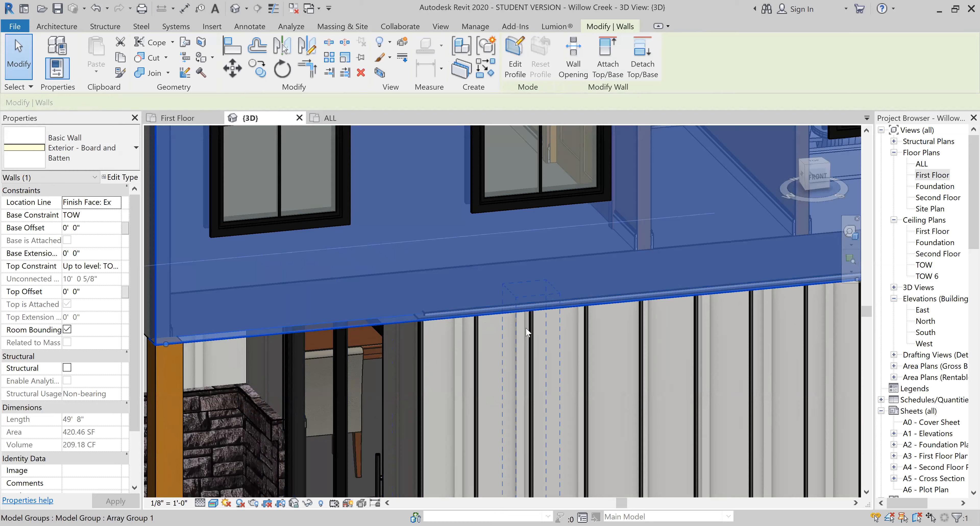
scroll(511, 333, "down", 2)
middle_click_drag(507, 335, 565, 354, "shift")
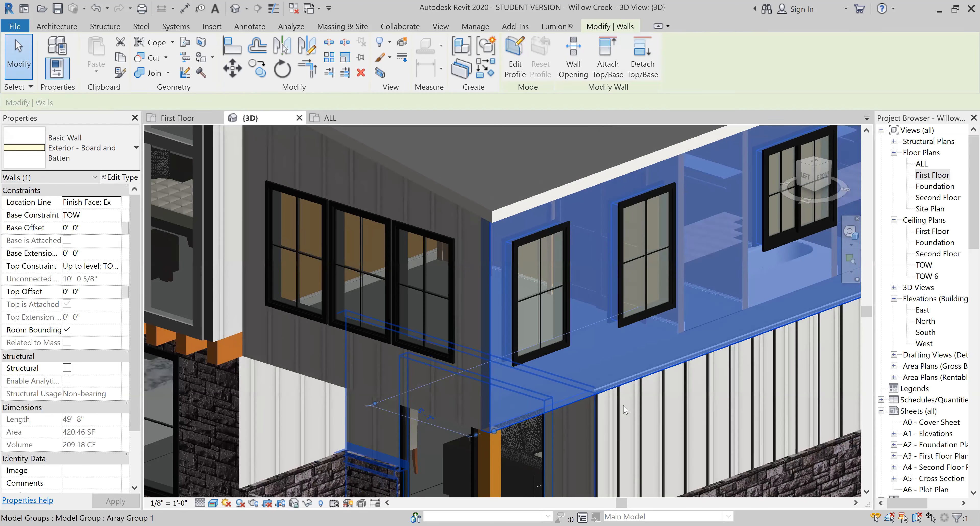
scroll(591, 404, "up", 2)
key("Escape")
scroll(592, 408, "up", 1)
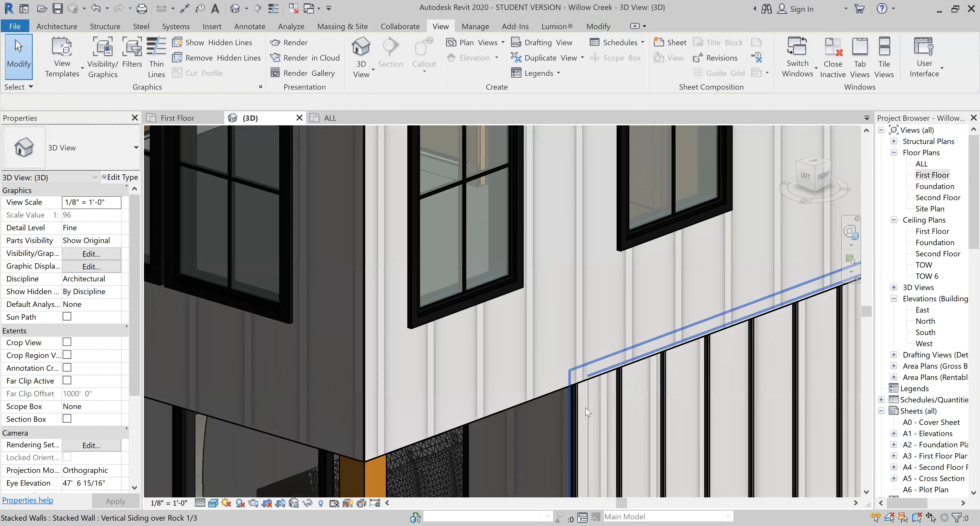
- Try to align the second-floor Board and Batten wall with the lower siding, and undo the alignment
key("l")
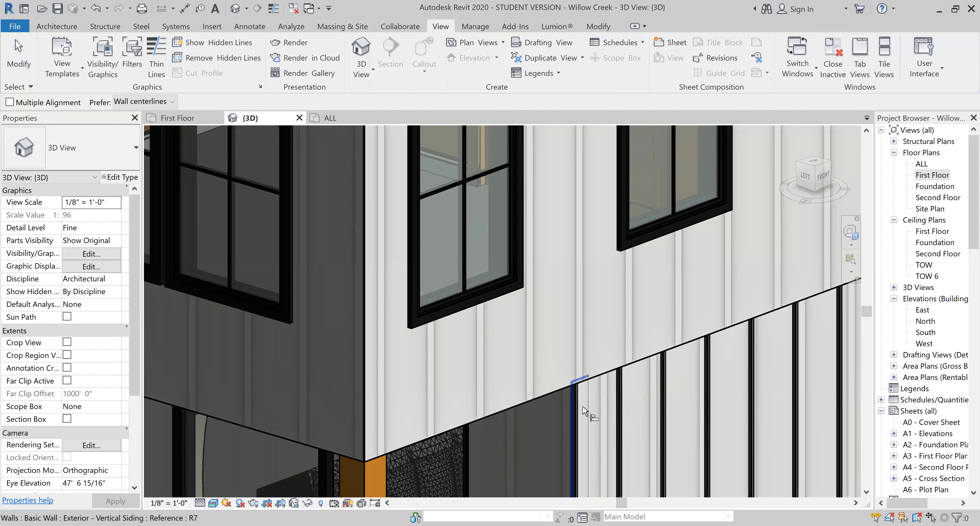
scroll(608, 391, "down", 5)
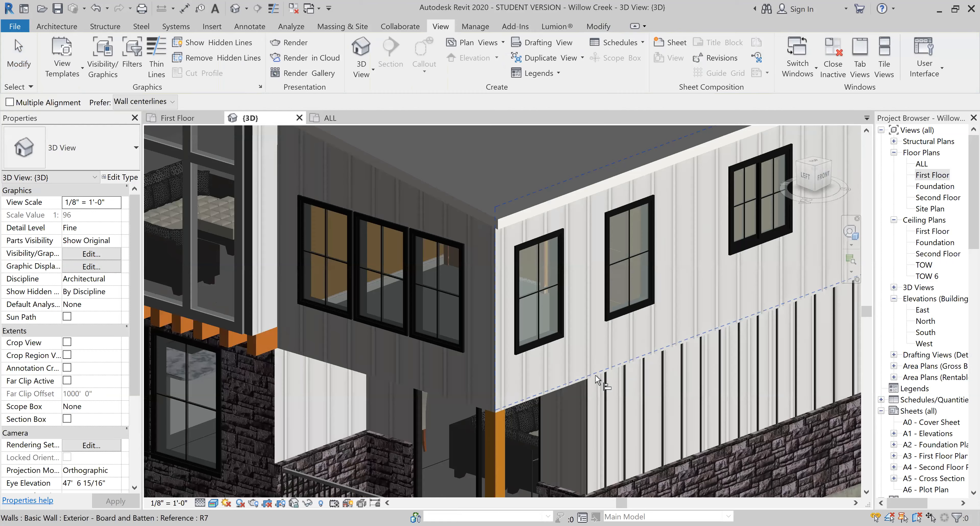
scroll(629, 387, "up", 5)
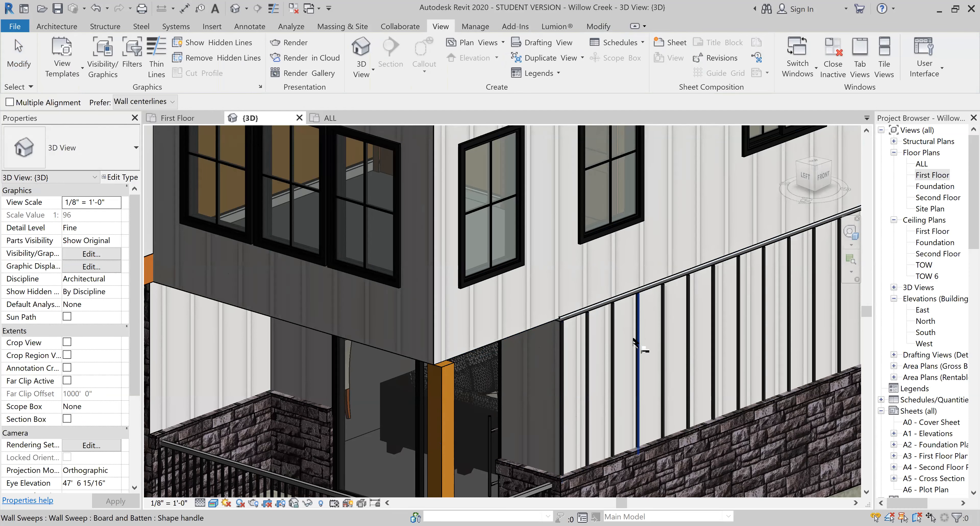
key("Escape")
scroll(551, 312, "up", 8)
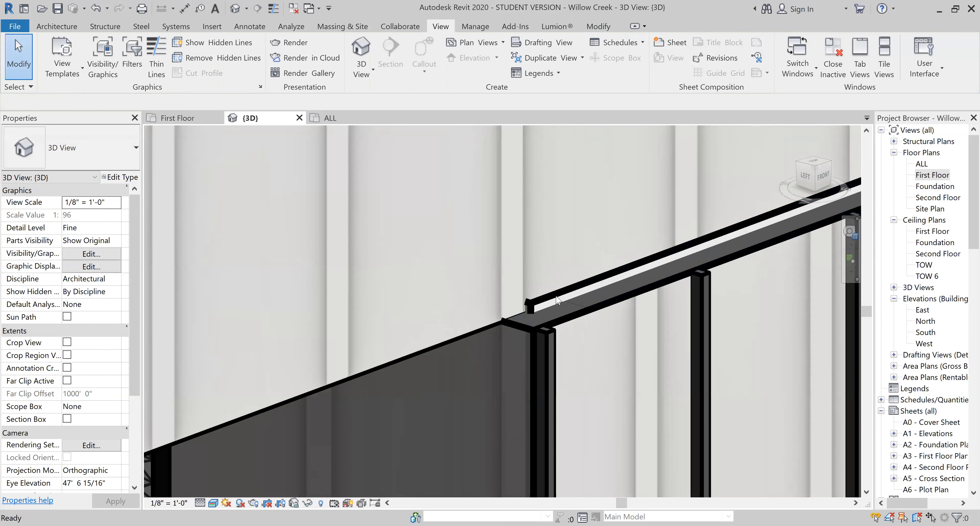
scroll(556, 297, "down", 7)
key("ctrl+z")
scroll(475, 388, "down", 3)
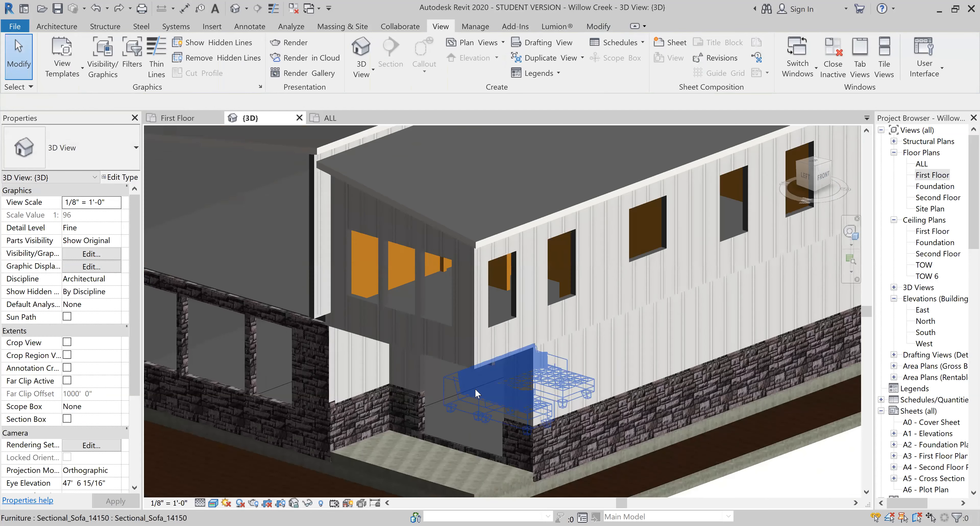
scroll(474, 388, "down", 5)
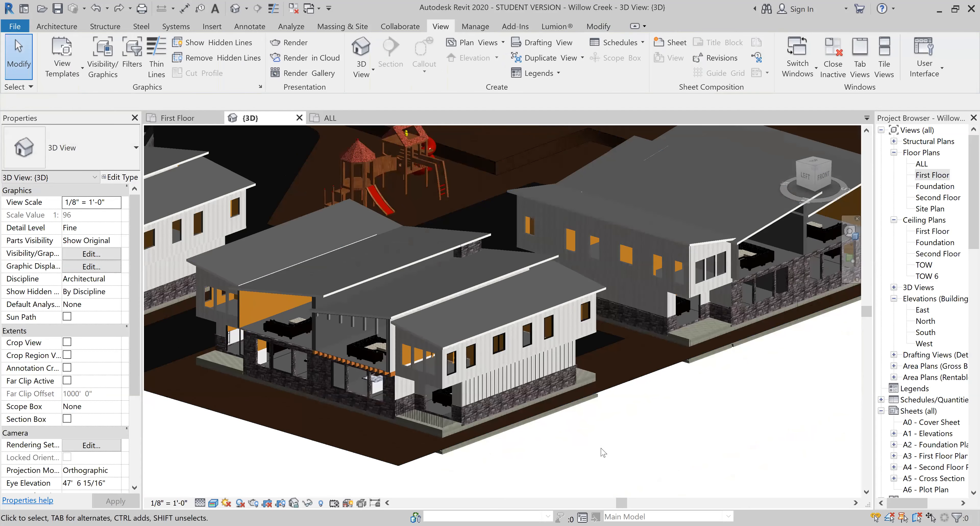
middle_click_drag(528, 426, 437, 375, "shift")
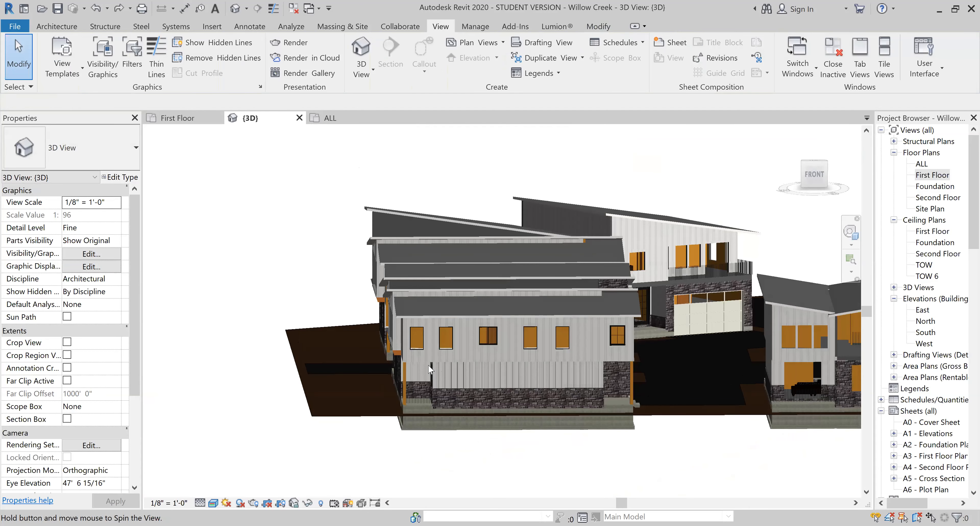
scroll(437, 375, "up", 6)
left_click(441, 376)
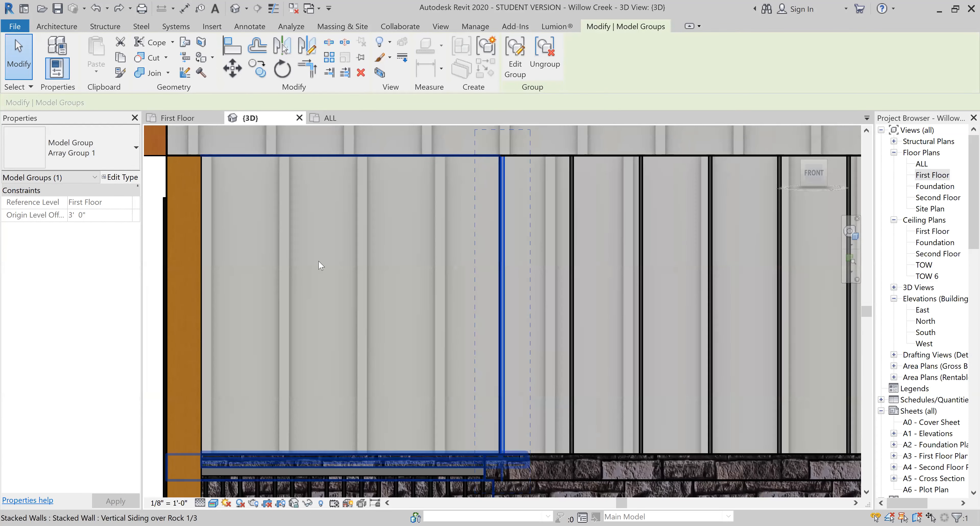
left_click(257, 68)
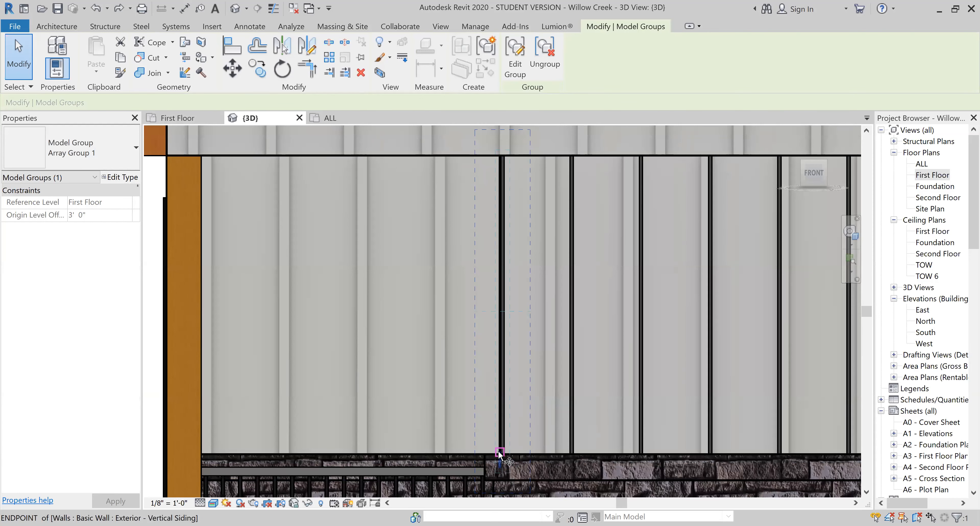
left_click(498, 458)
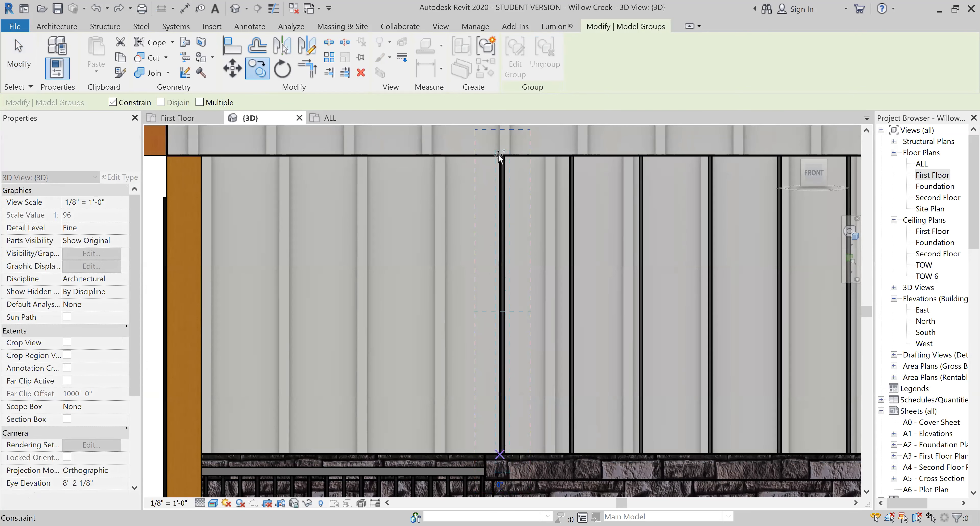
key("Escape")
key("Escape")
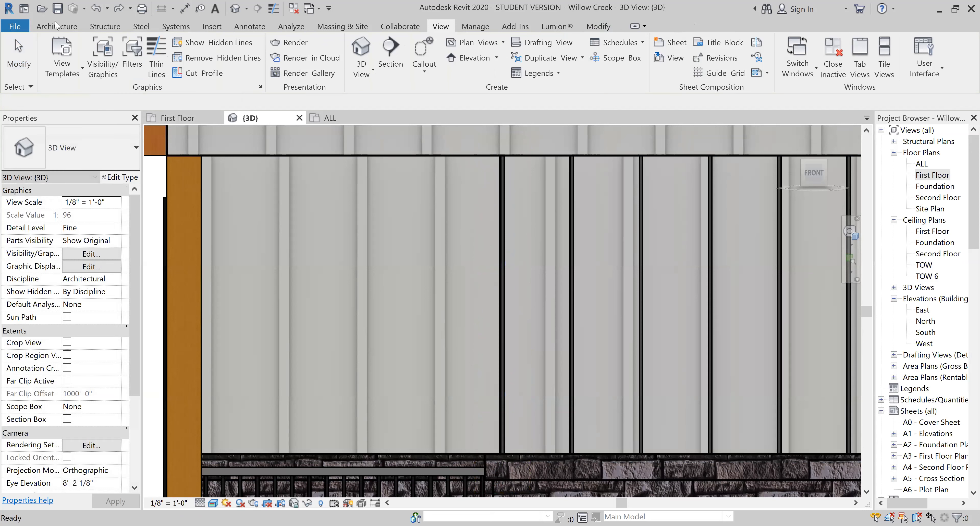
- Place a vertical Board and Batten wall sweep on the second-floor front wall between the first two windows, above the first lower batten
left_click(57, 26)
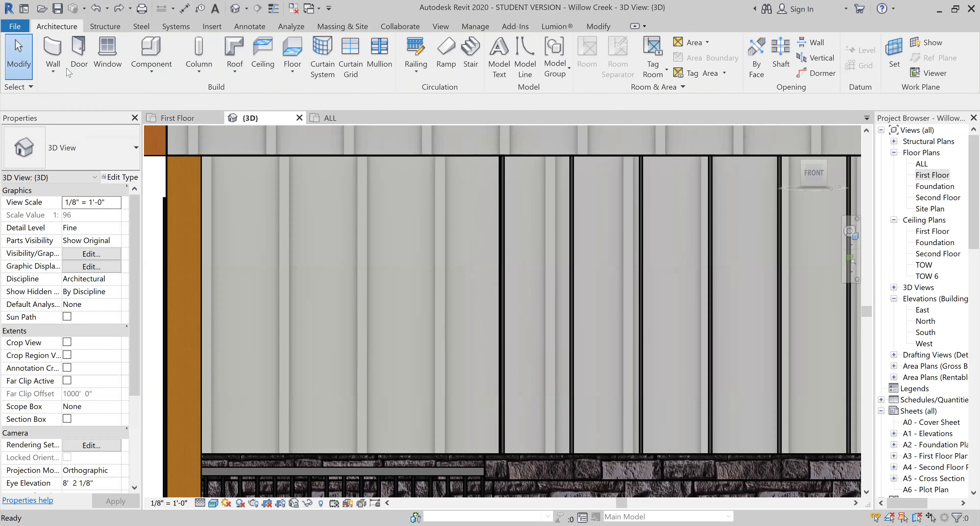
left_click(53, 72)
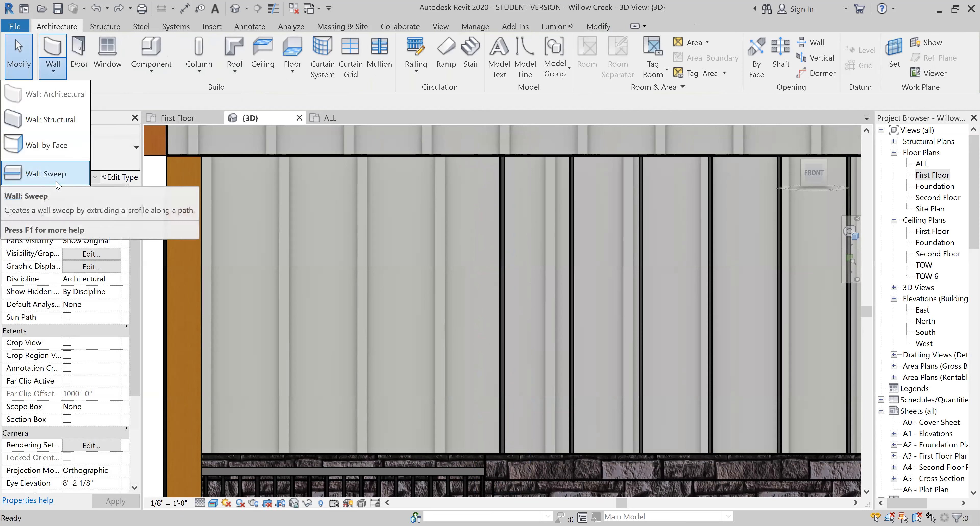
scroll(346, 289, "down", 5)
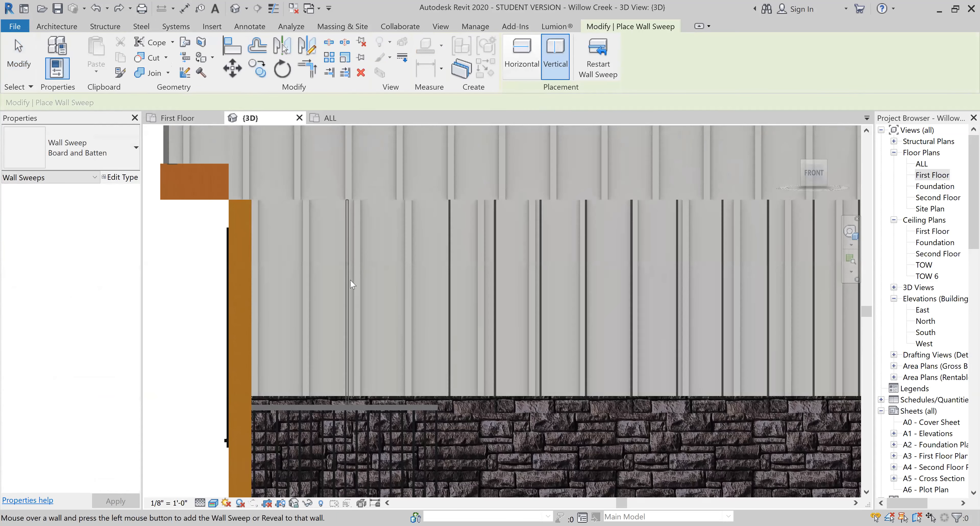
scroll(329, 285, "down", 2)
scroll(376, 285, "up", 5)
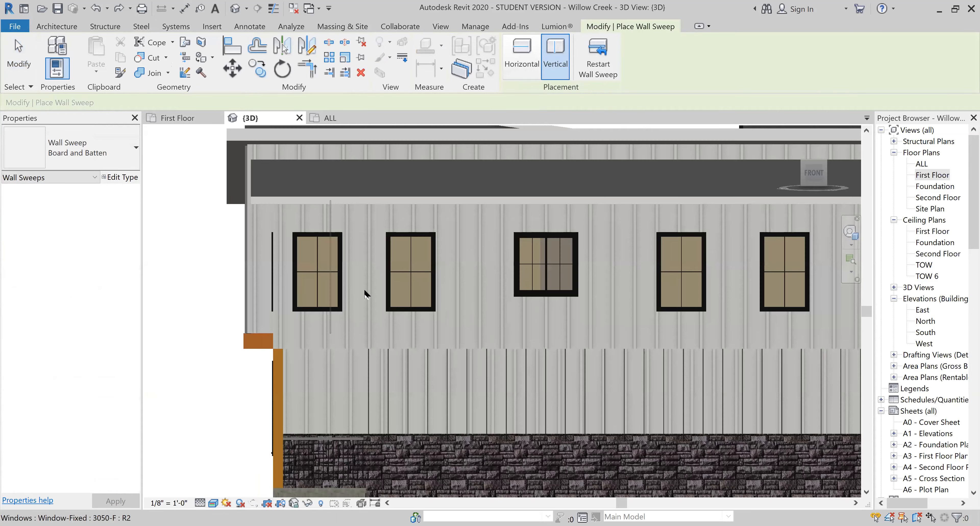
scroll(385, 283, "up", 4)
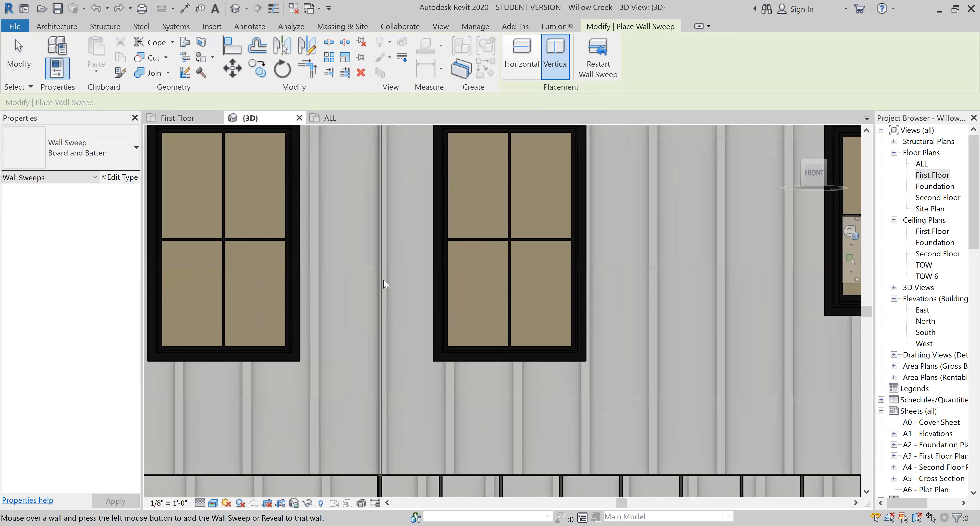
left_click(385, 284)
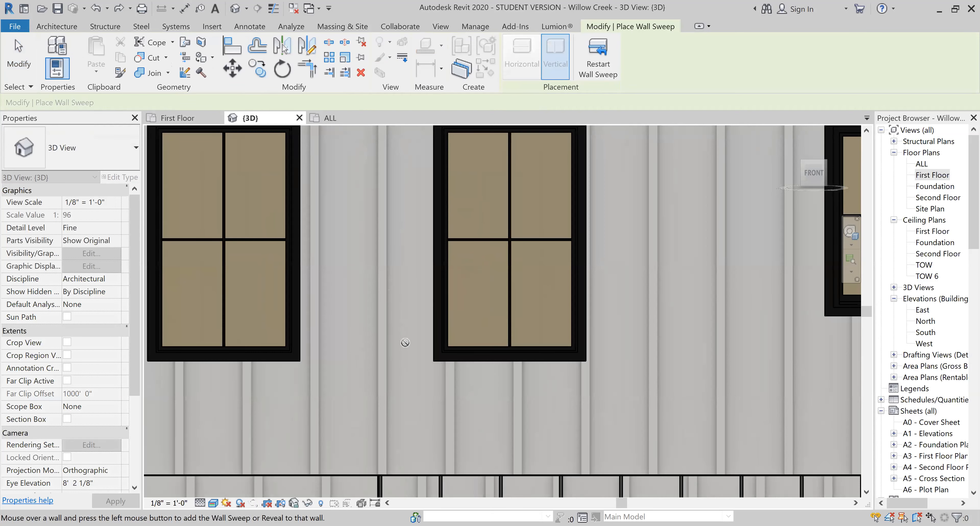
scroll(406, 342, "down", 6)
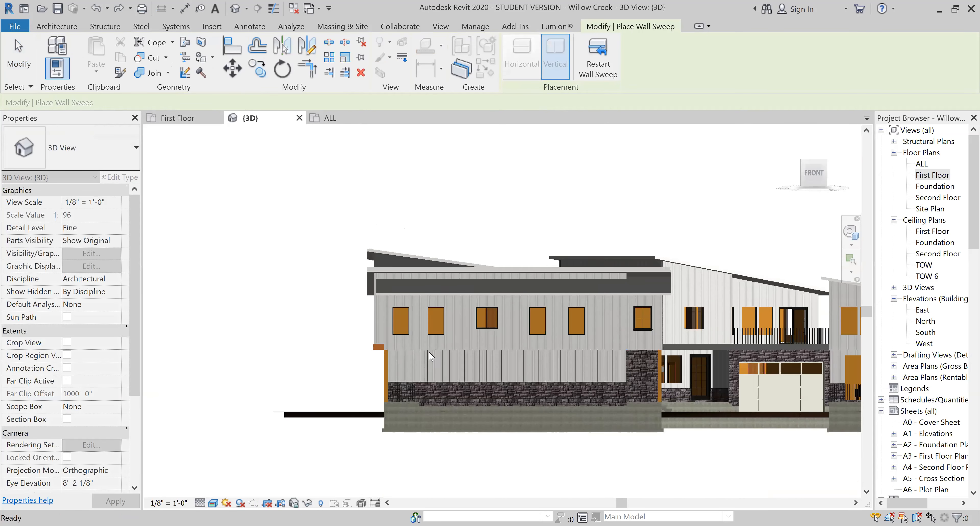
scroll(430, 356, "up", 8)
key("Escape")
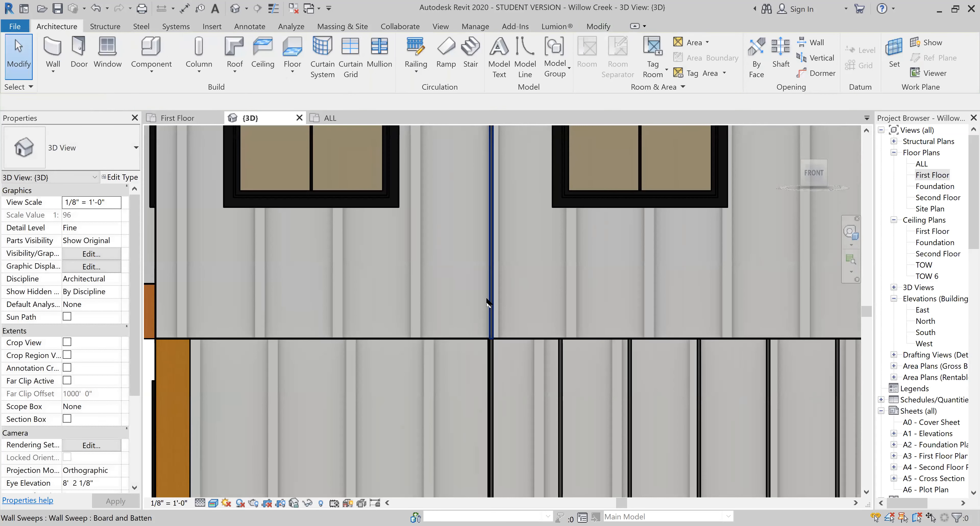
- Check the new second-floor batten's alignment with the first lower batten and its extent up to the roof
left_click(490, 304)
scroll(496, 331, "up", 4)
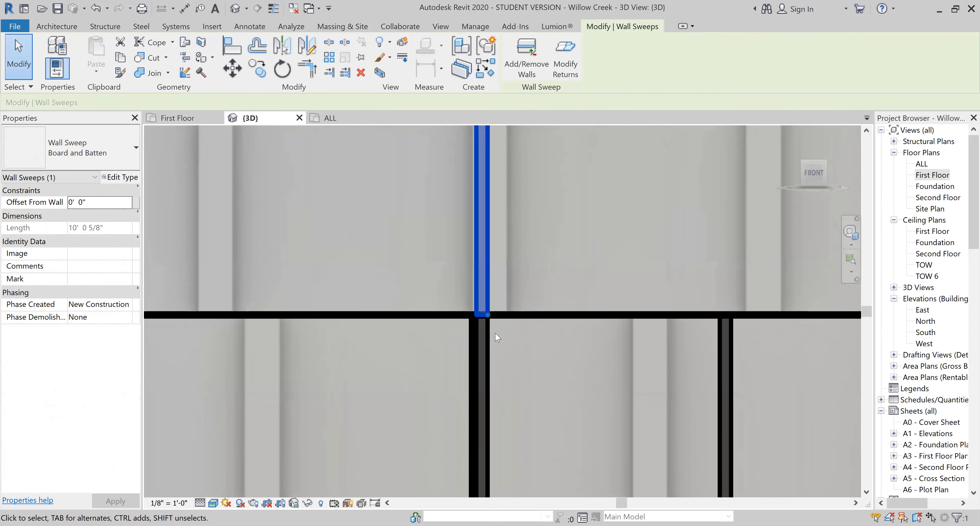
key("Escape")
scroll(497, 338, "down", 5)
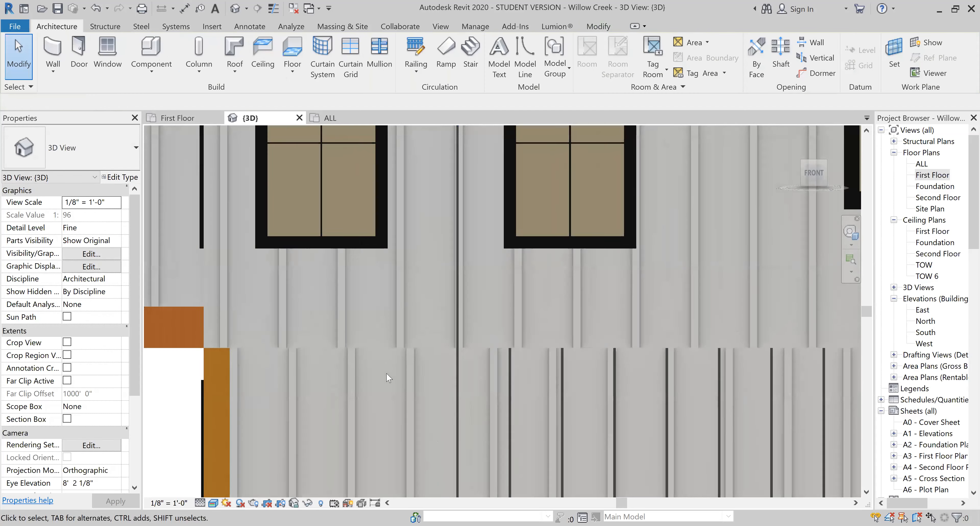
scroll(391, 296, "down", 3)
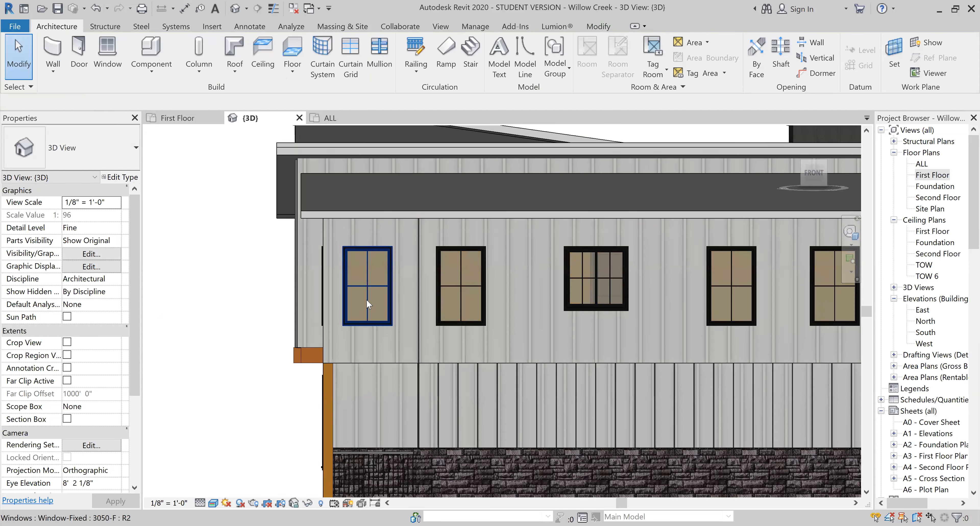
scroll(366, 299, "down", 2)
scroll(375, 290, "up", 5)
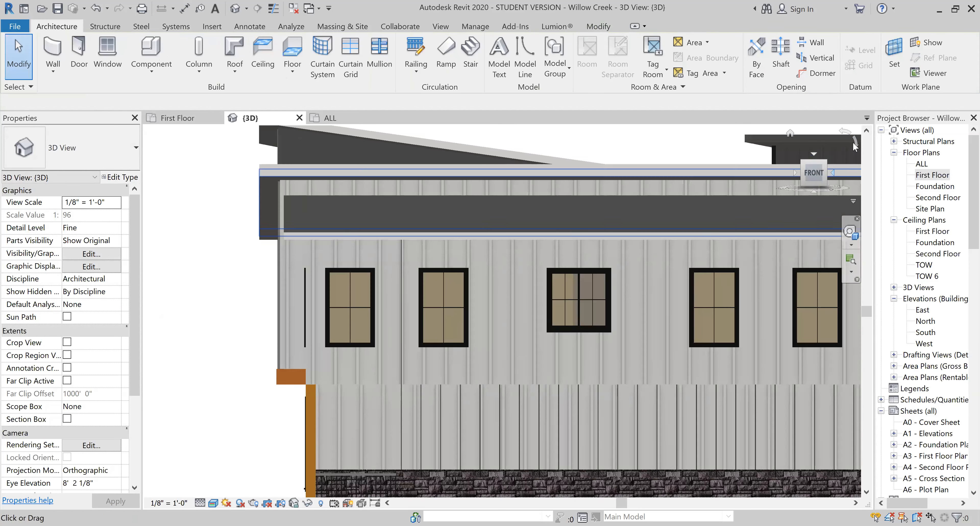
- Open the Second Floor plan and hide the aerial site image in that view
double_click(933, 197)
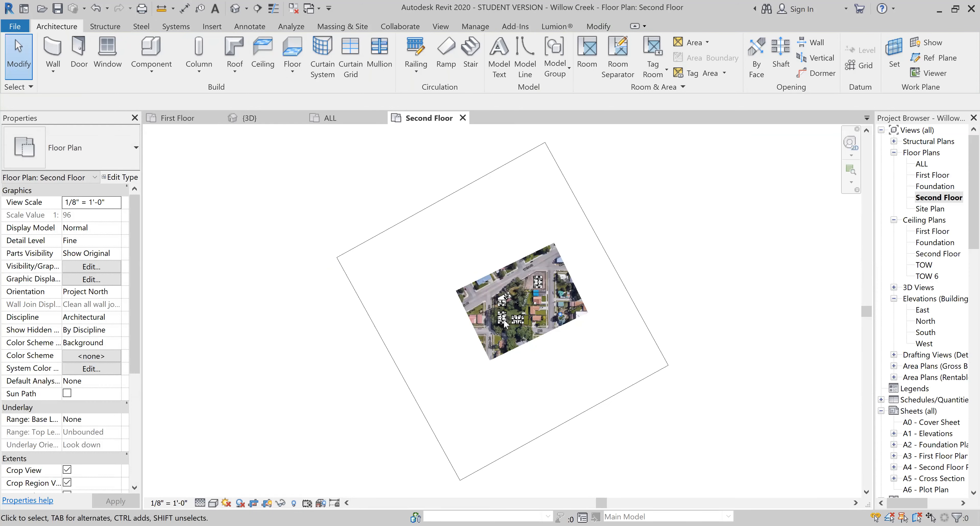
scroll(505, 324, "up", 4)
left_click(509, 330)
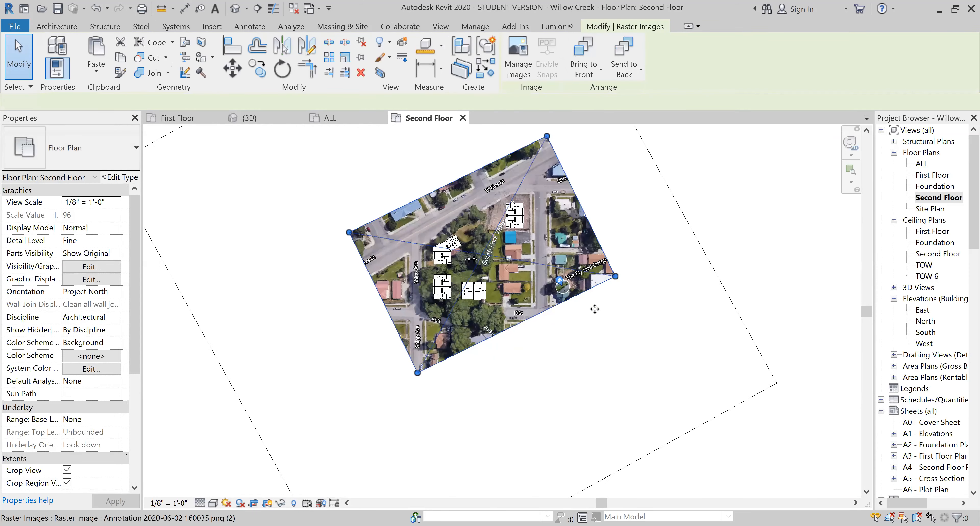
right_click(504, 330)
mouse_move(604, 152)
left_click(654, 151)
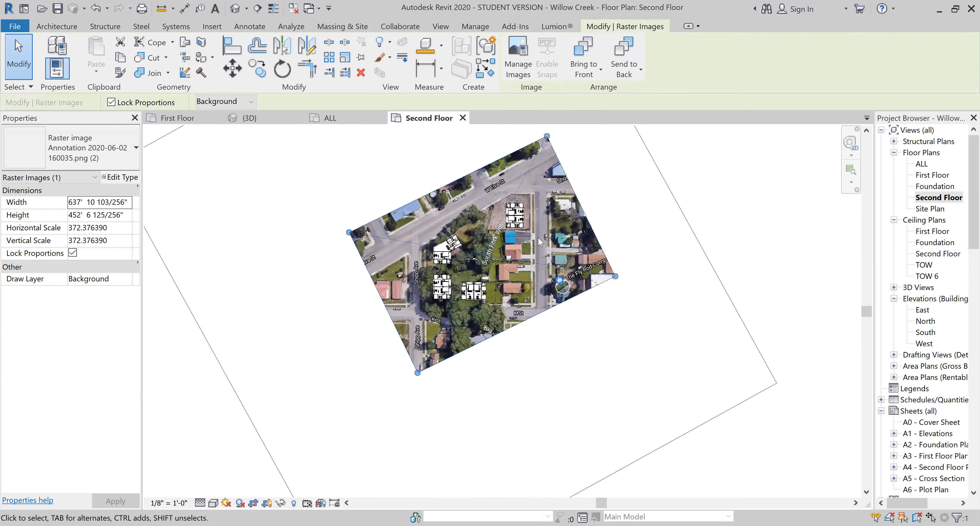
right_click(517, 292)
mouse_move(613, 349)
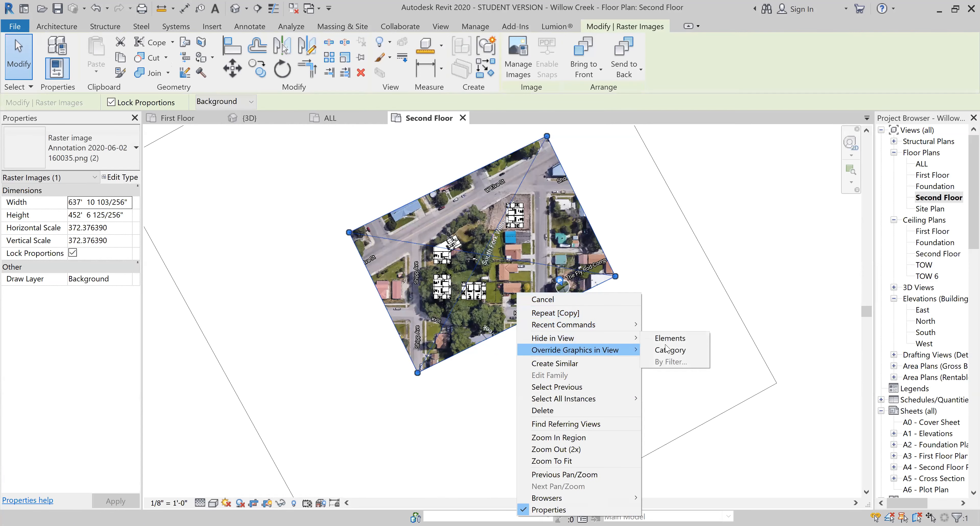
left_click(670, 338)
scroll(434, 289, "up", 10)
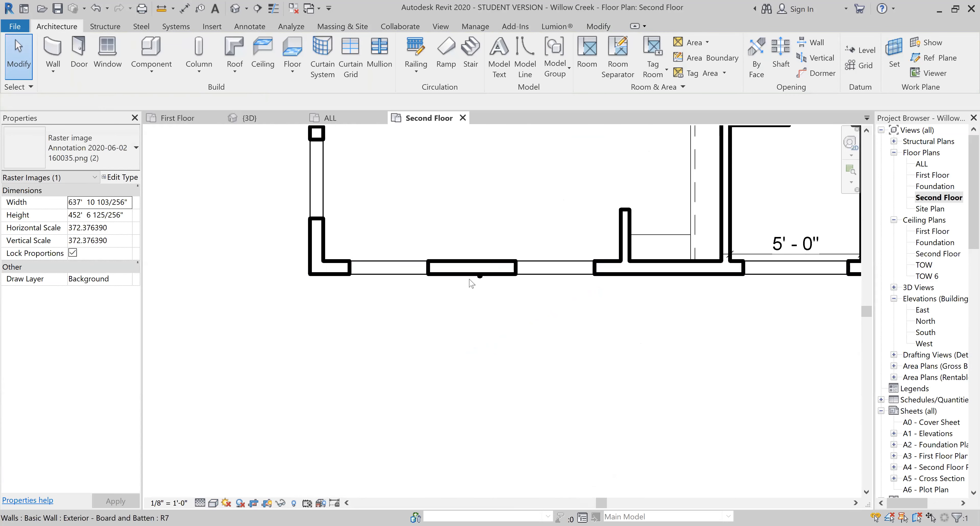
scroll(471, 283, "up", 2)
left_click(486, 286)
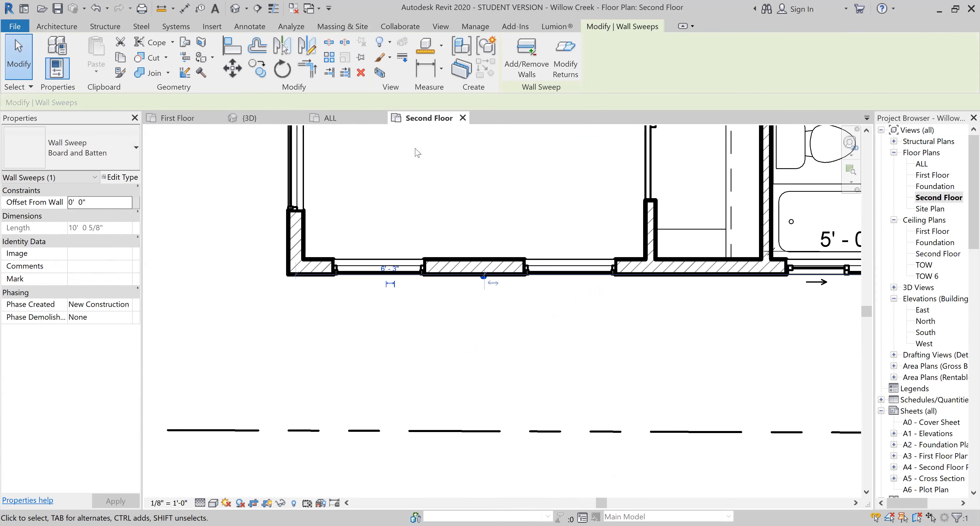
left_click(258, 72)
scroll(475, 274, "up", 5)
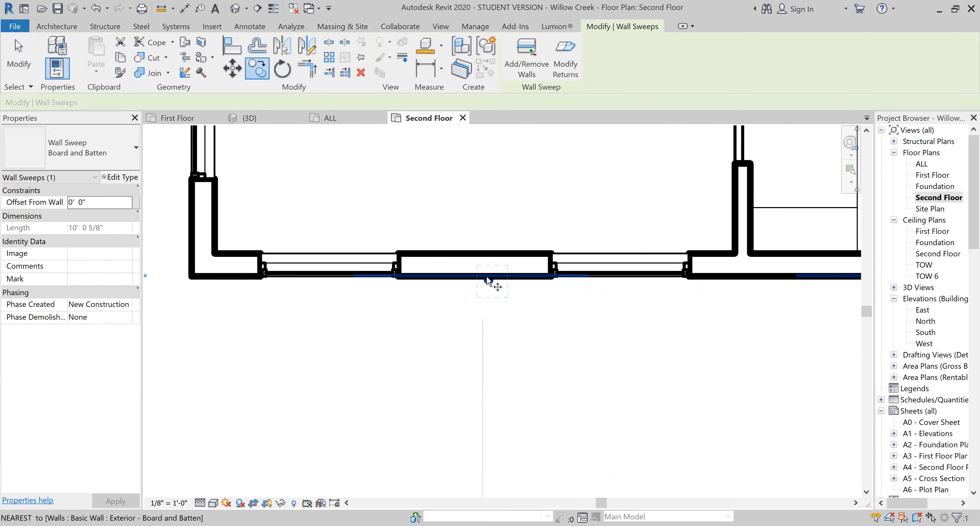
key("Escape")
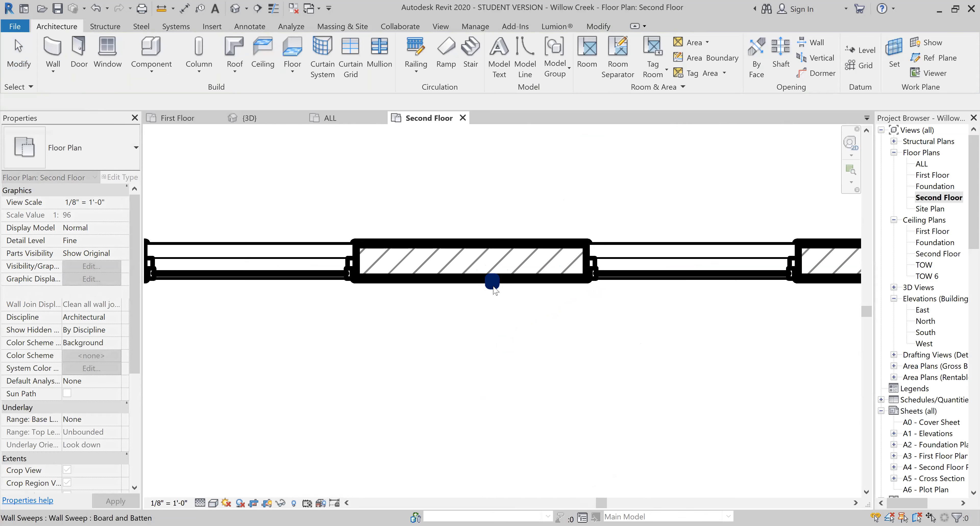
- Array the second-floor batten between the first two windows toward the nearest building corner at 16" spacing with a count of 20
left_click(490, 282)
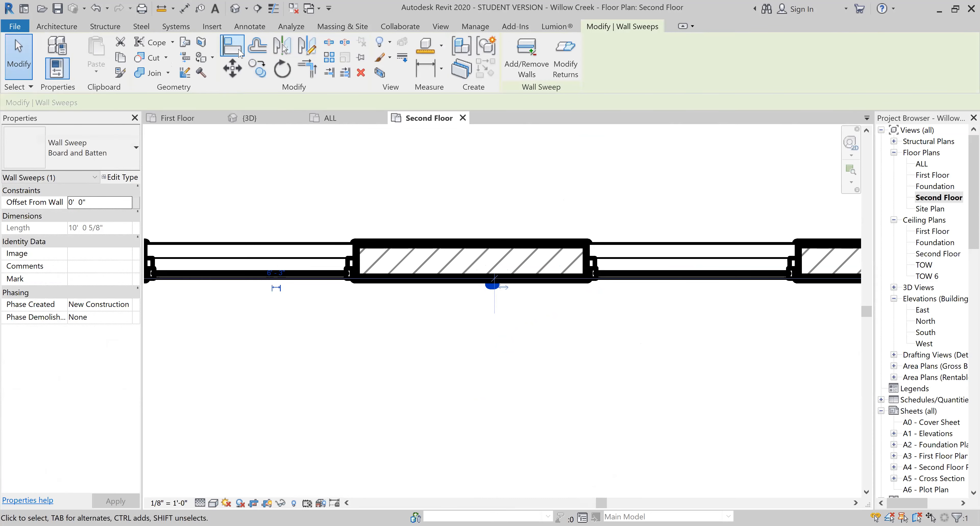
left_click(328, 58)
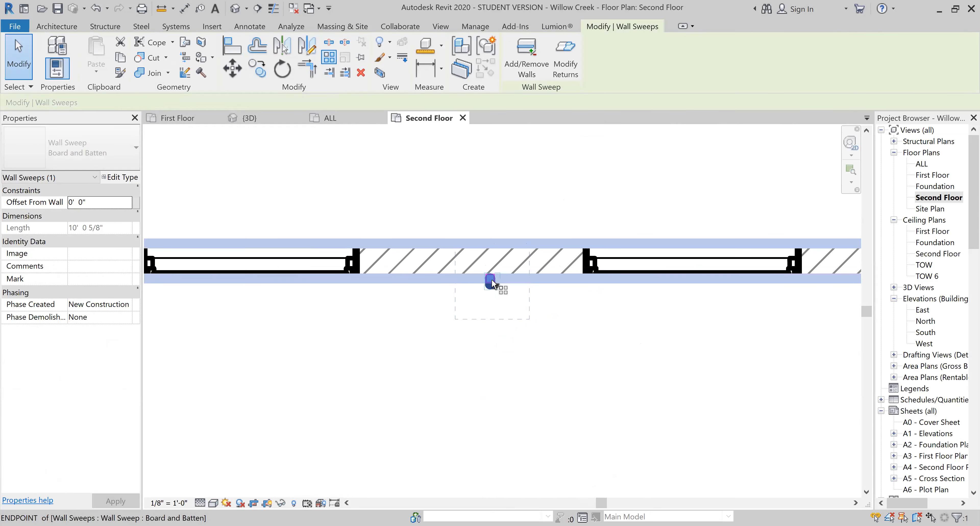
left_click(492, 279)
type("1")
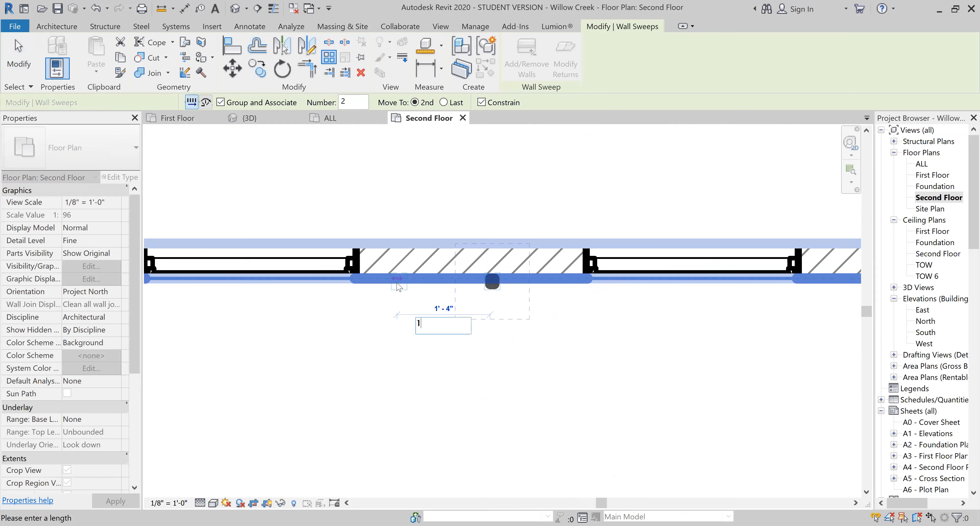
type("6\"")
key("Return")
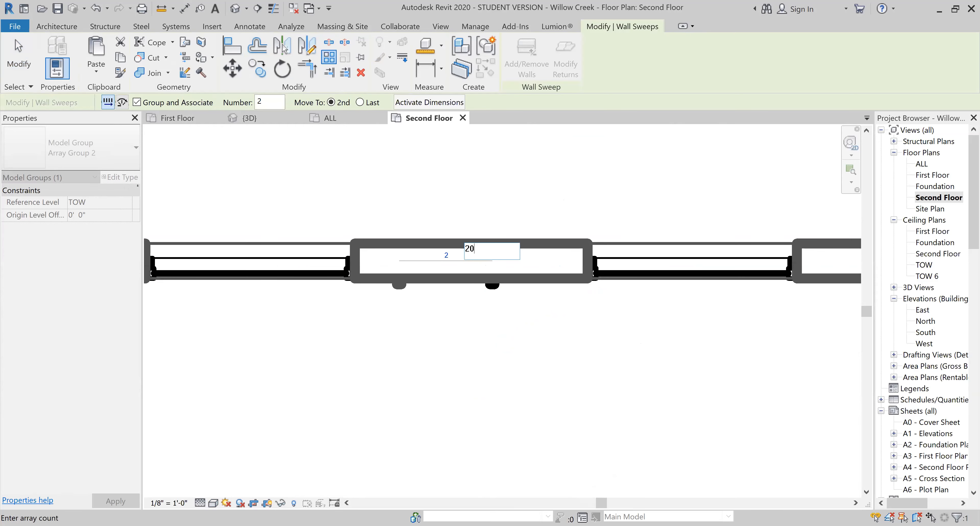
key("Return")
left_click(542, 315)
scroll(437, 333, "down", 5)
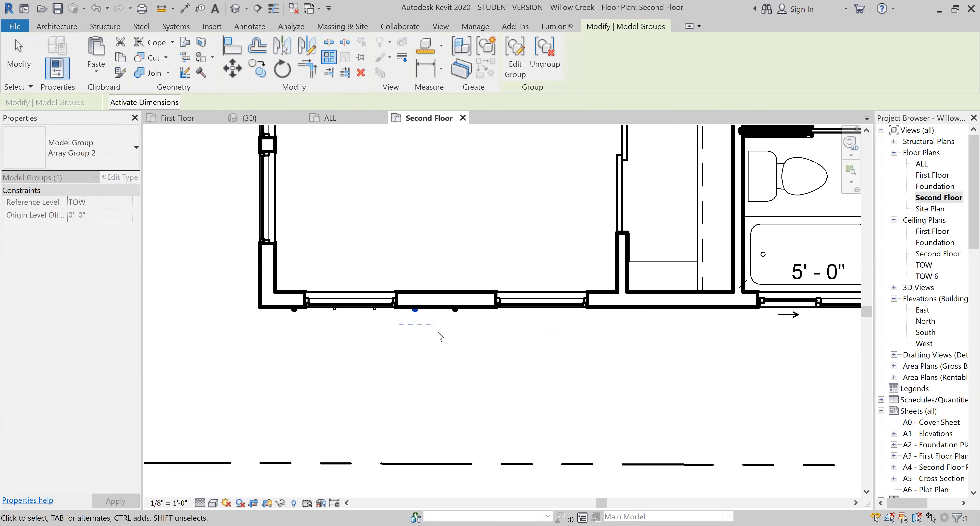
scroll(561, 329, "up", 2)
key("Escape")
scroll(194, 330, "up", 4)
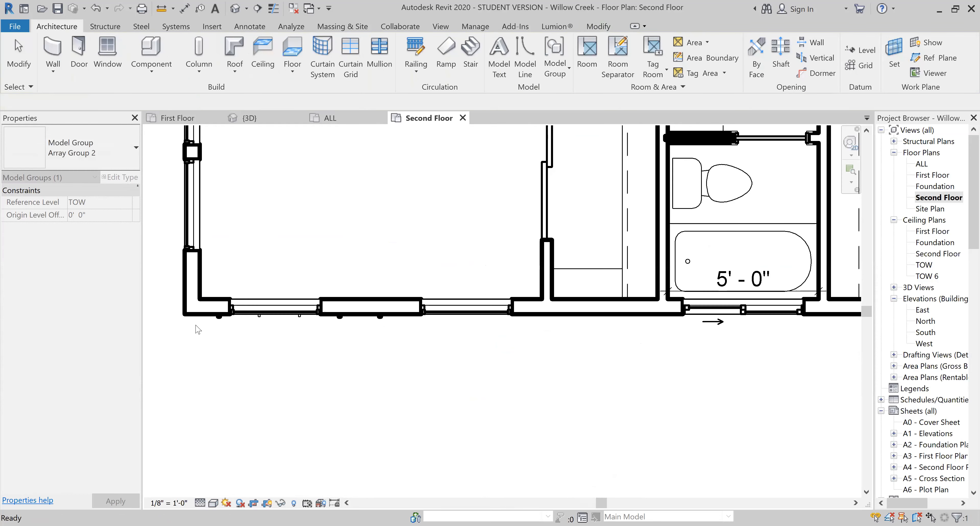
key("Escape")
- Copy the arrayed batten nearest the building corner onto the outer end of the second-floor front wall
left_click(257, 314)
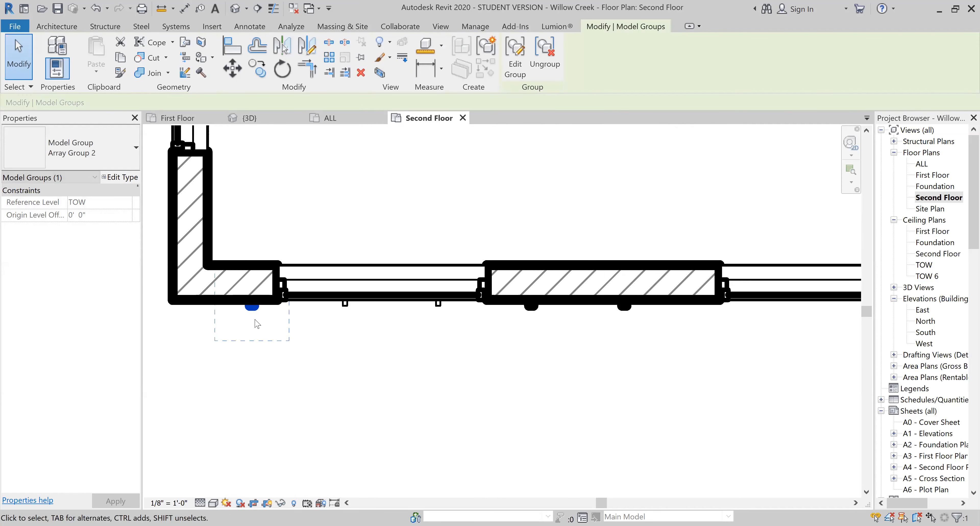
key("c")
key("o")
left_click(250, 299)
left_click(290, 350)
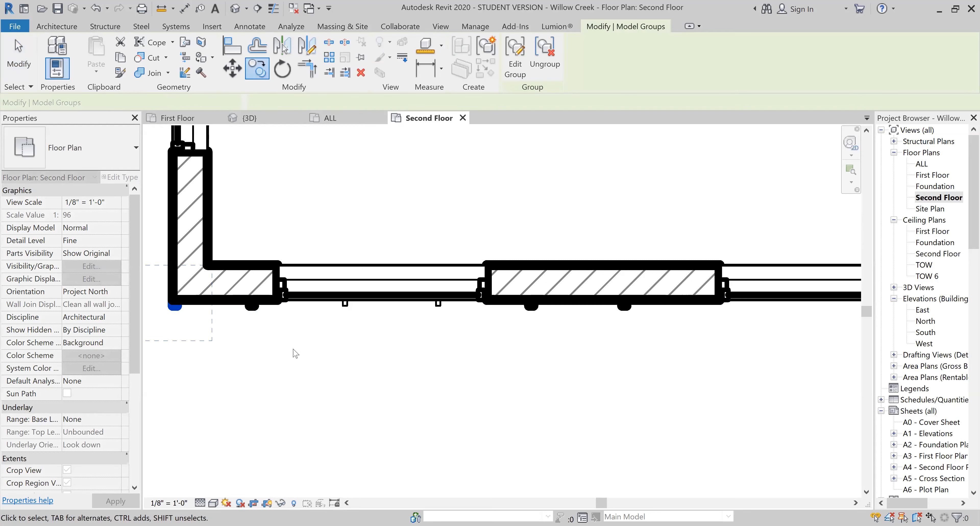
- Array the original second-floor batten in the opposite direction along the front wall at 16" spacing with a count of 50, accepting the warnings
scroll(431, 333, "down", 2)
left_click(504, 326)
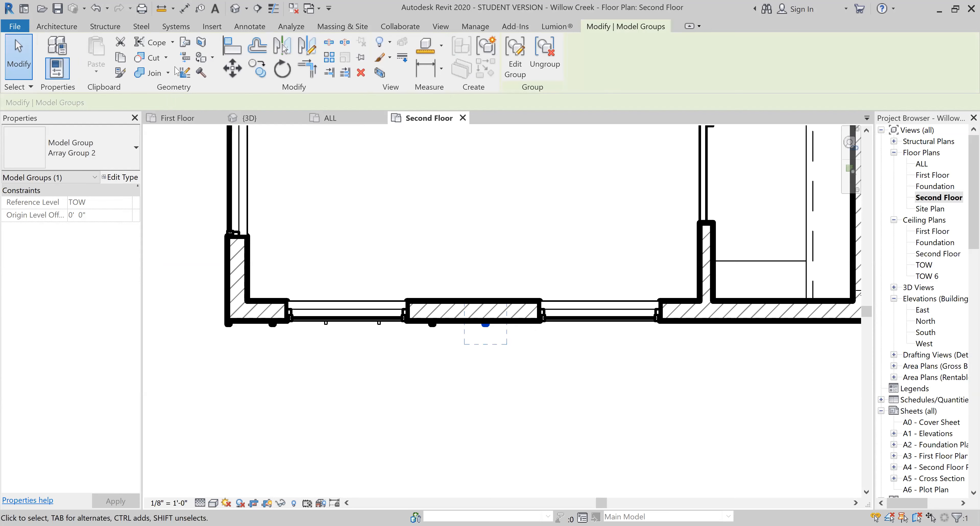
left_click(329, 58)
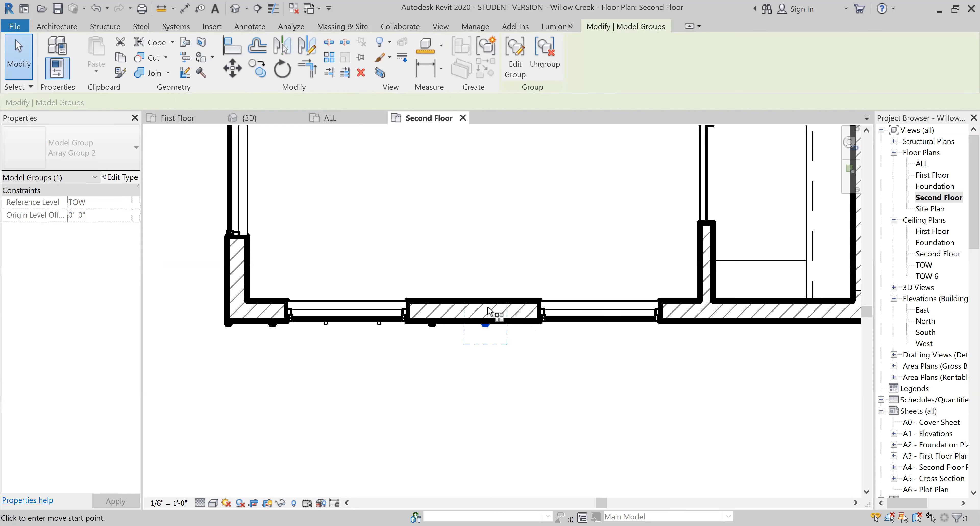
left_click(485, 322)
type("1")
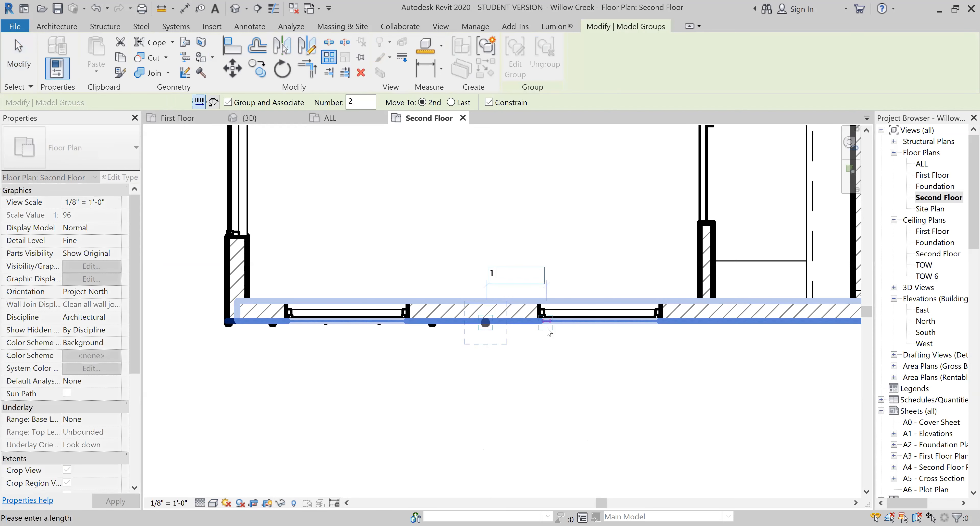
type("6\"")
key("Return")
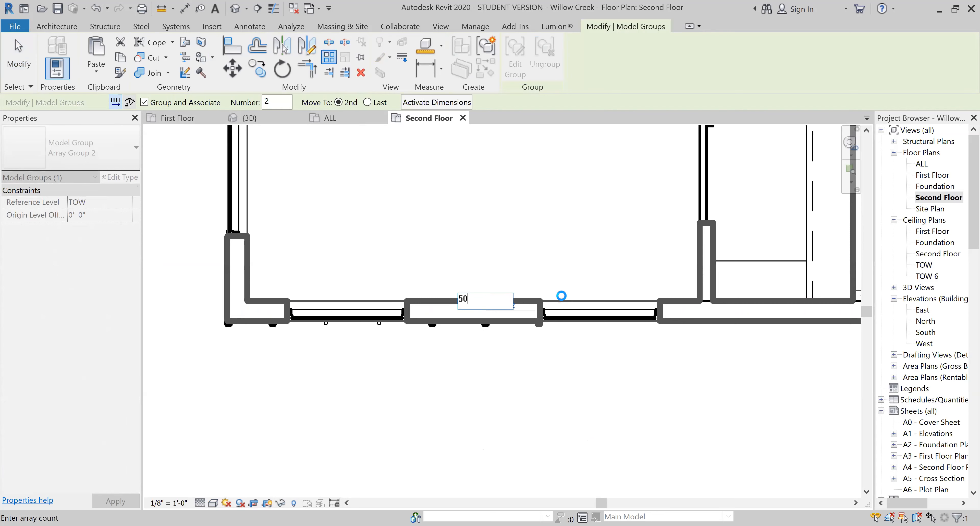
key("Return")
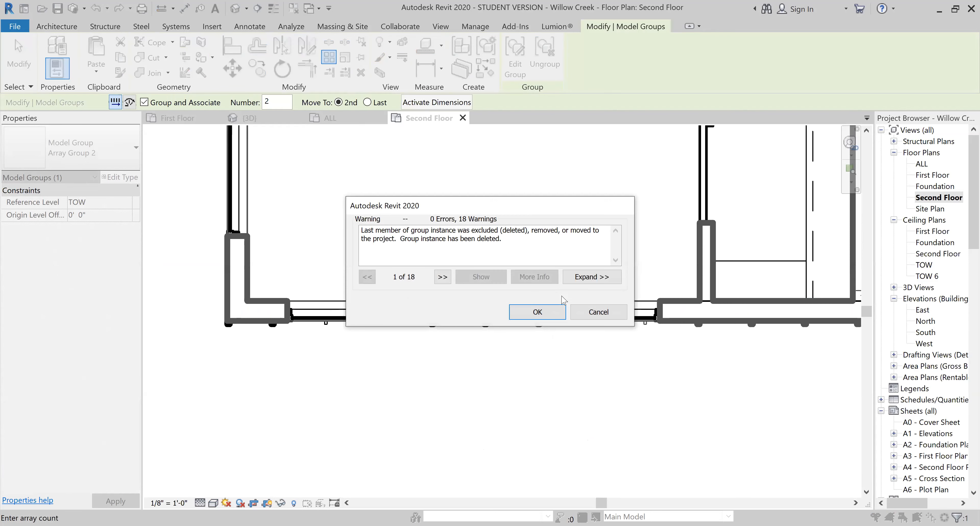
left_click(532, 313)
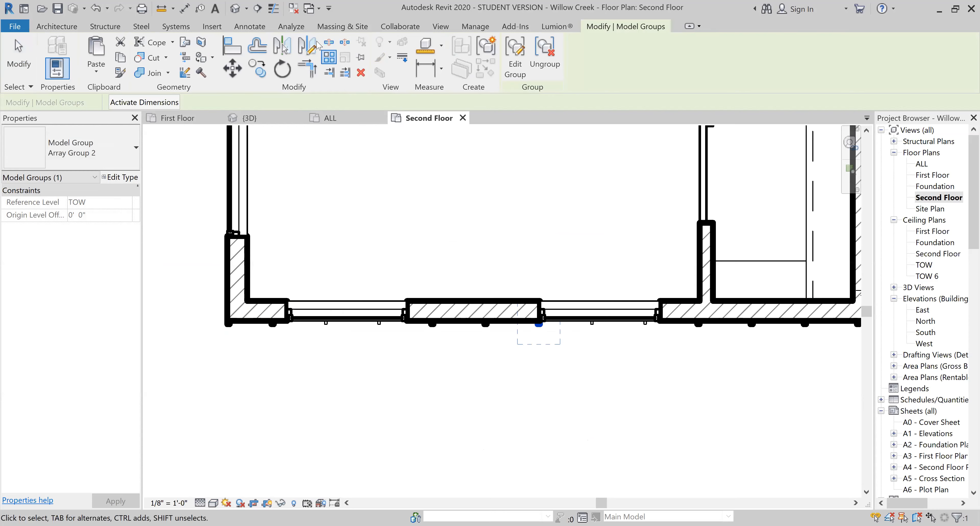
- Open the 3D view and inspect the arrayed battens across the second-floor front facade
left_click(441, 27)
left_click(361, 47)
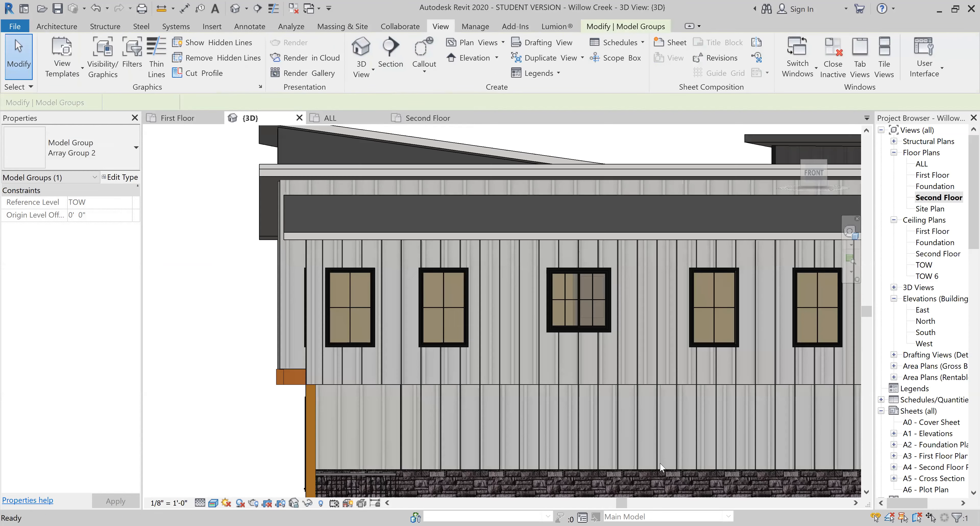
scroll(480, 362, "down", 2)
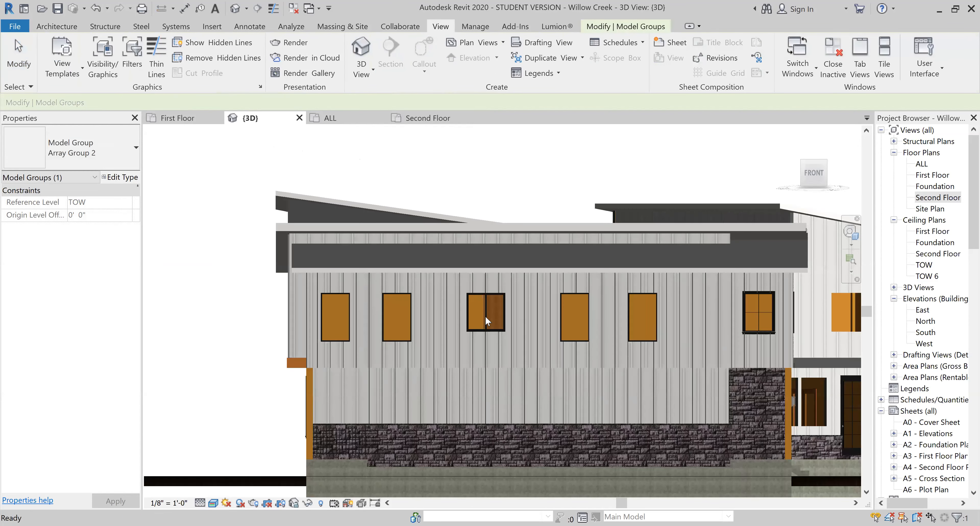
key("Escape")
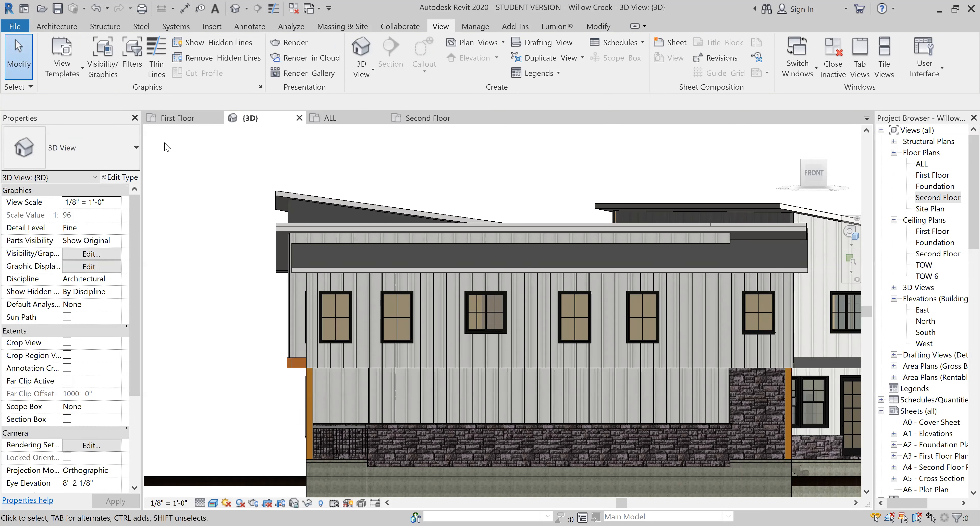
- Open the Finish 1 layer's material in the structure of the Exterior - Vertical Siding wall type used on the second floor
left_click(294, 340)
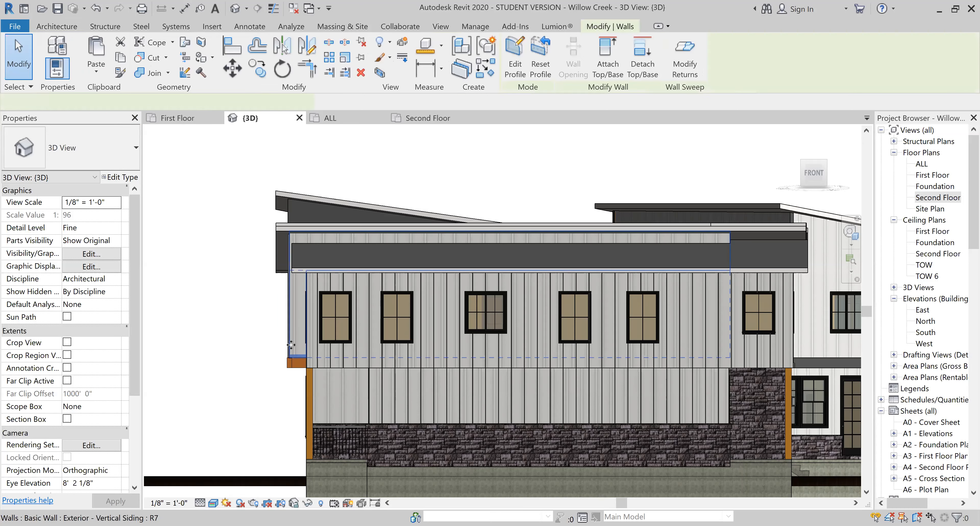
left_click(129, 181)
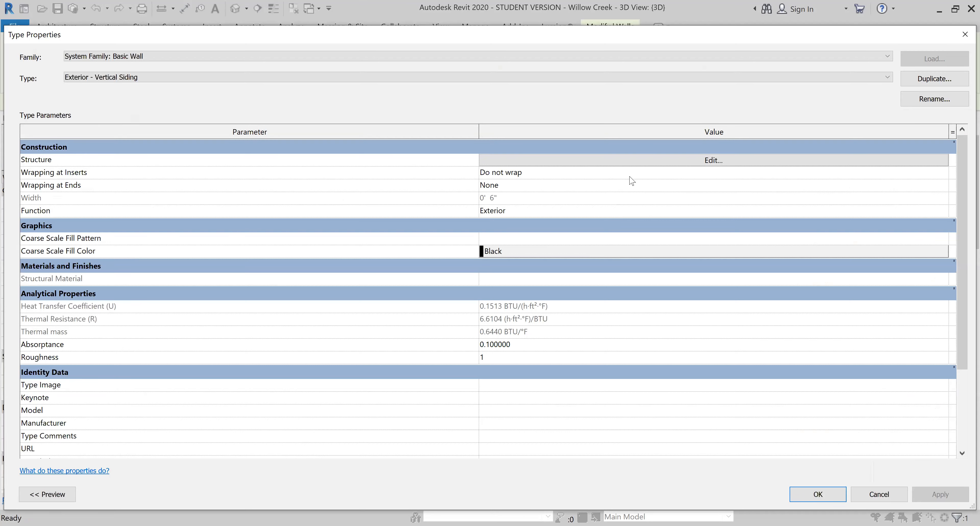
left_click(643, 159)
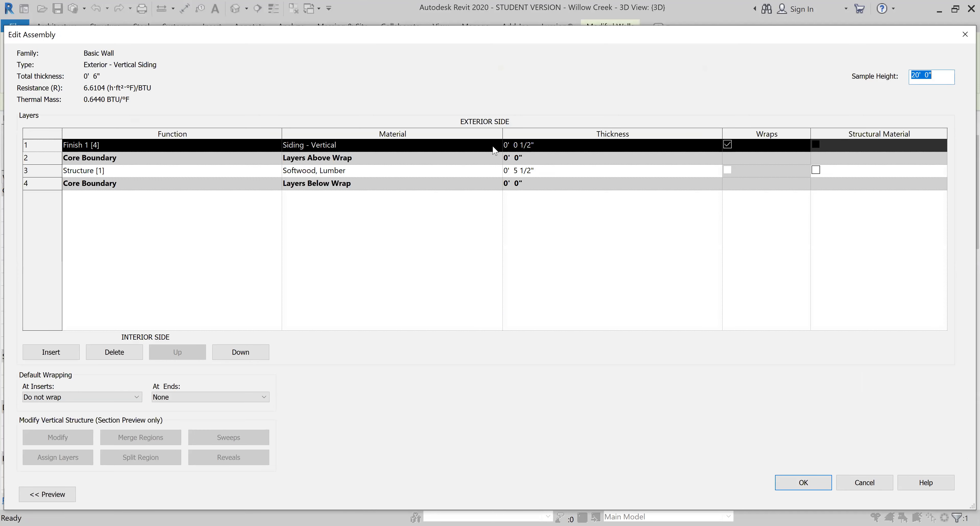
left_click(495, 147)
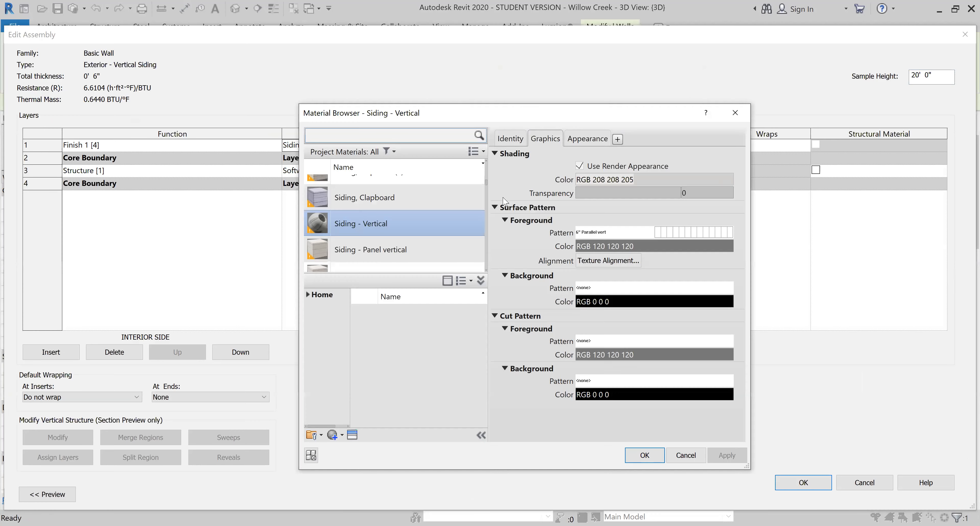
- Search the project materials for "white" and assign White to the Finish 1 layer of the Exterior - Vertical Siding wall type
scroll(480, 207, "up", 5)
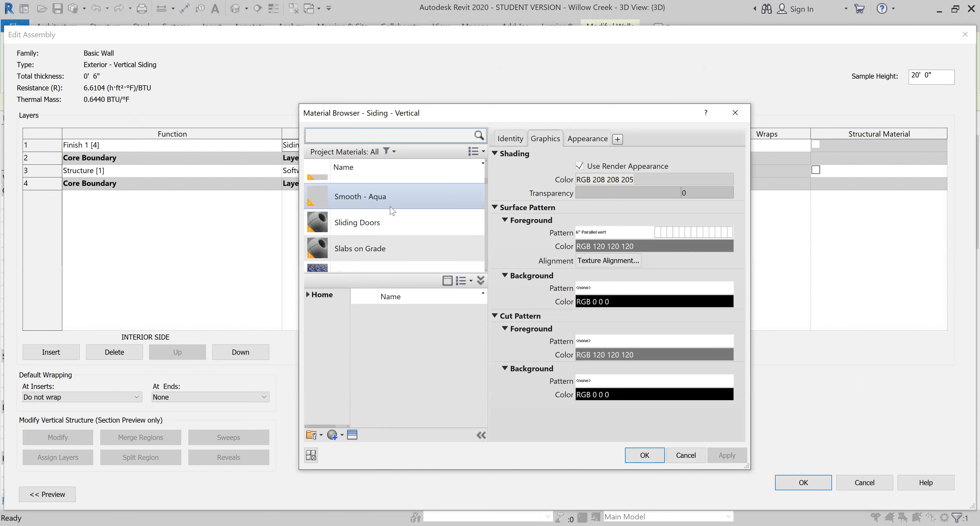
scroll(392, 213, "down", 2)
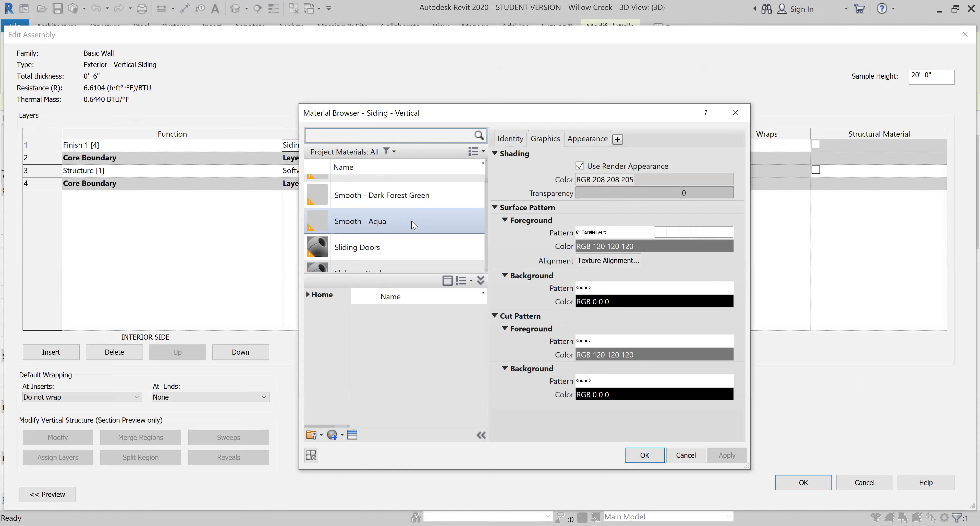
scroll(432, 232, "up", 5)
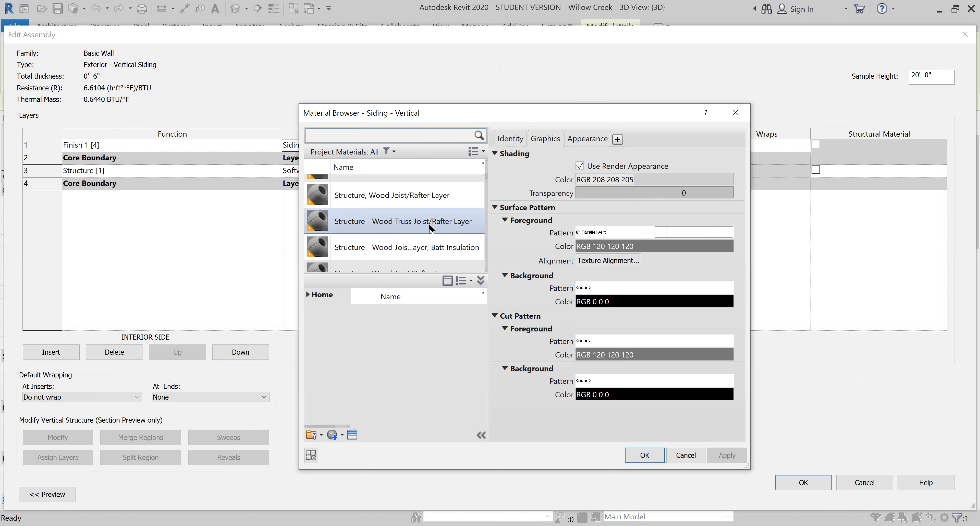
left_click(342, 133)
type("w")
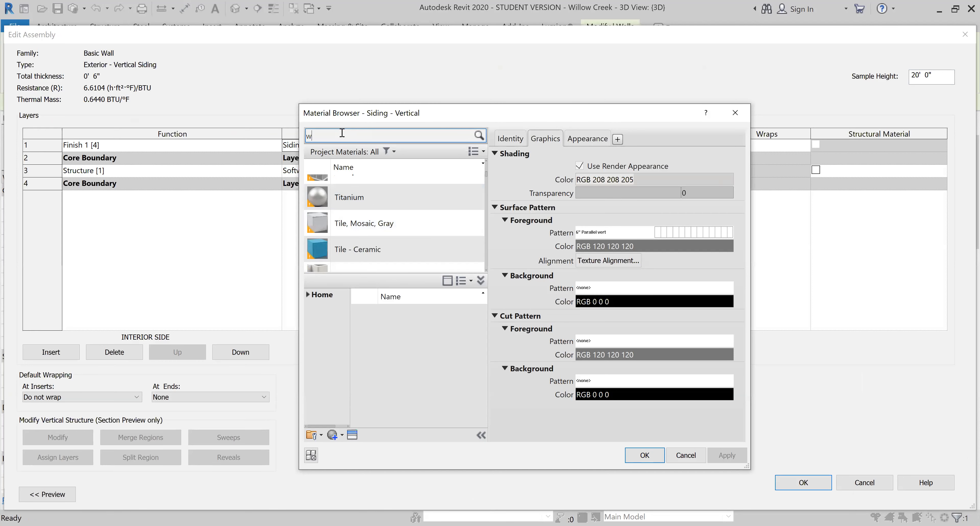
type("hite")
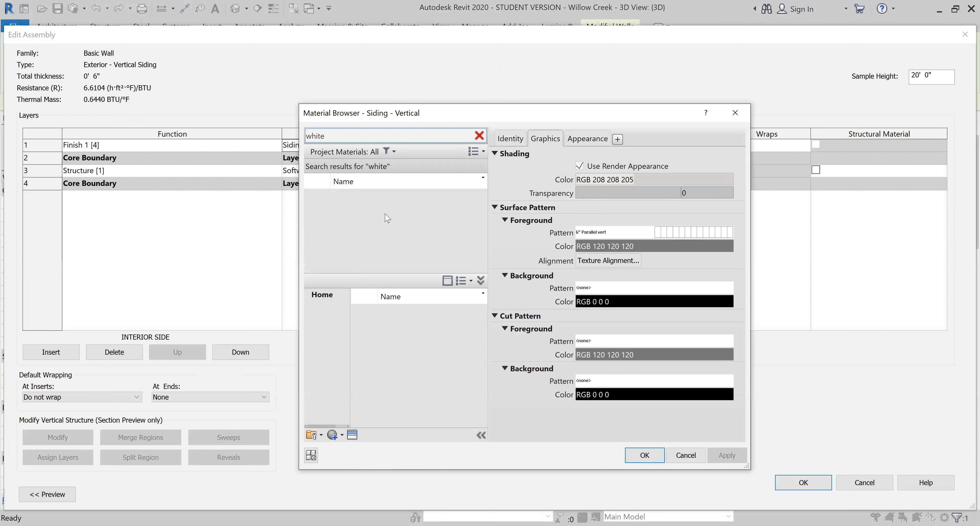
scroll(384, 213, "down", 3)
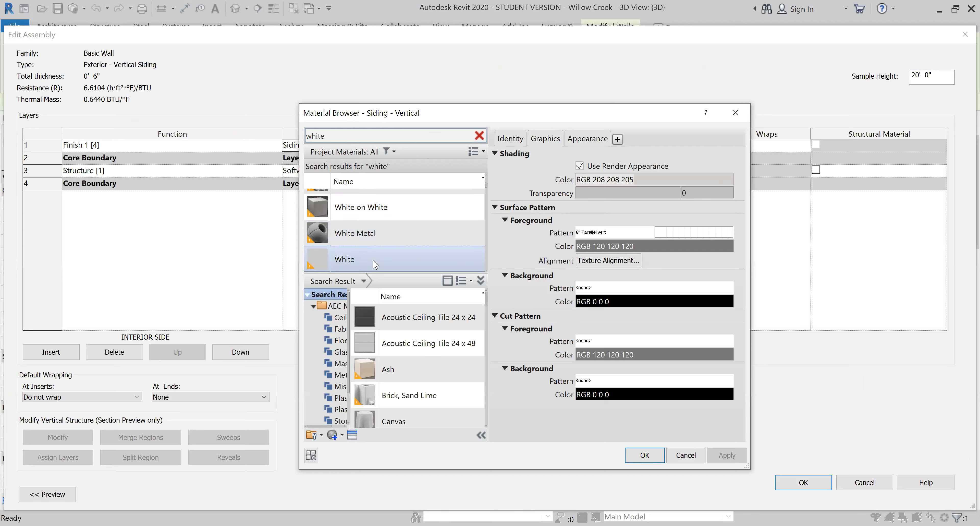
left_click(385, 259)
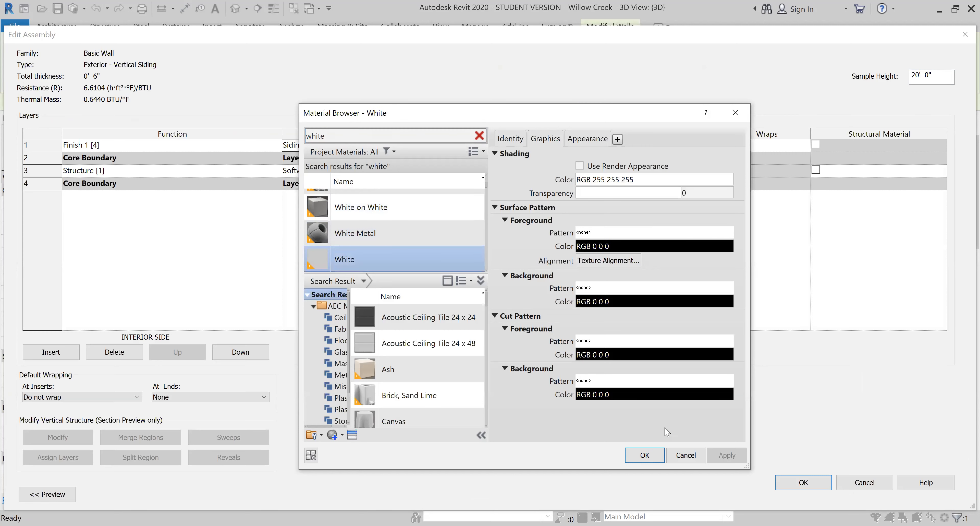
left_click(814, 485)
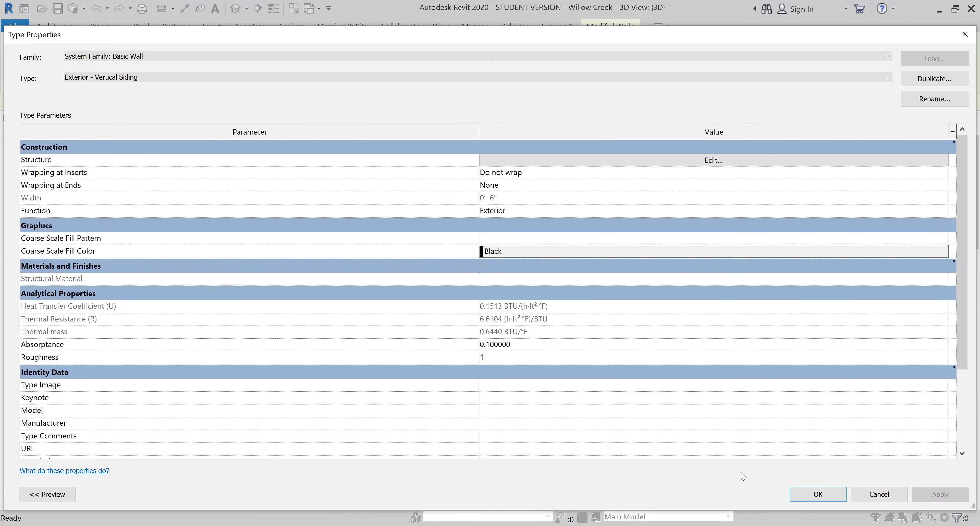
left_click(819, 499)
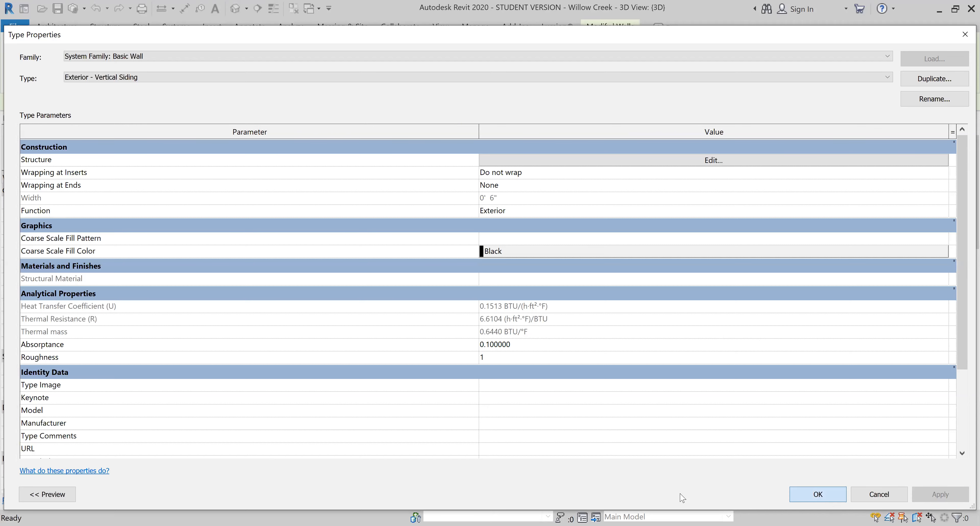
- Accept the Exterior - Vertical Siding type changes and inspect the white second-floor siding and the first-floor battens on the front facade
left_click(232, 369)
middle_click_drag(415, 190, 364, 371, "shift")
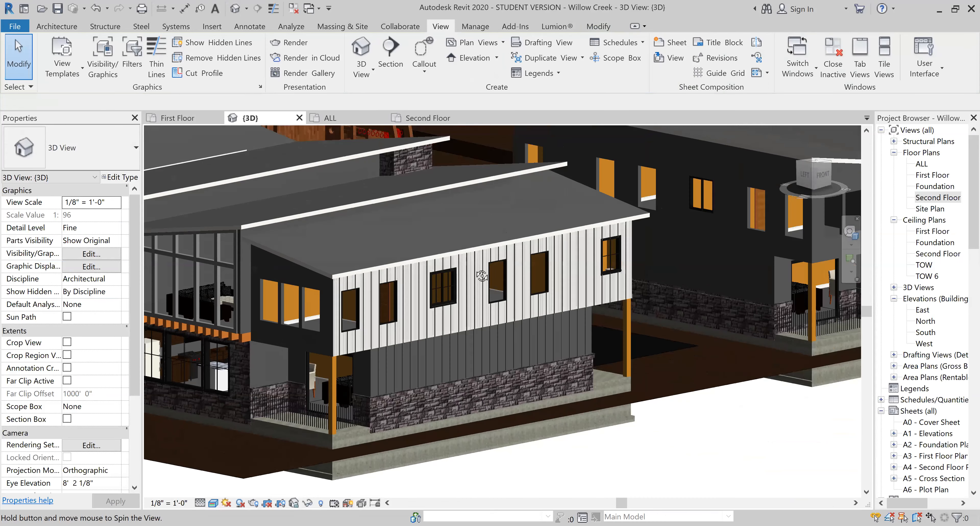
left_click(367, 369)
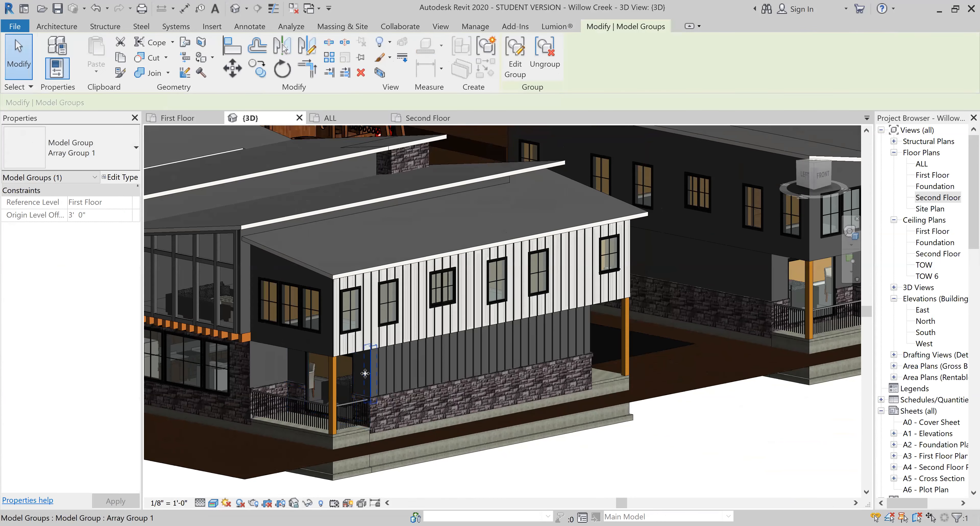
scroll(369, 368, "up", 2)
key("Escape")
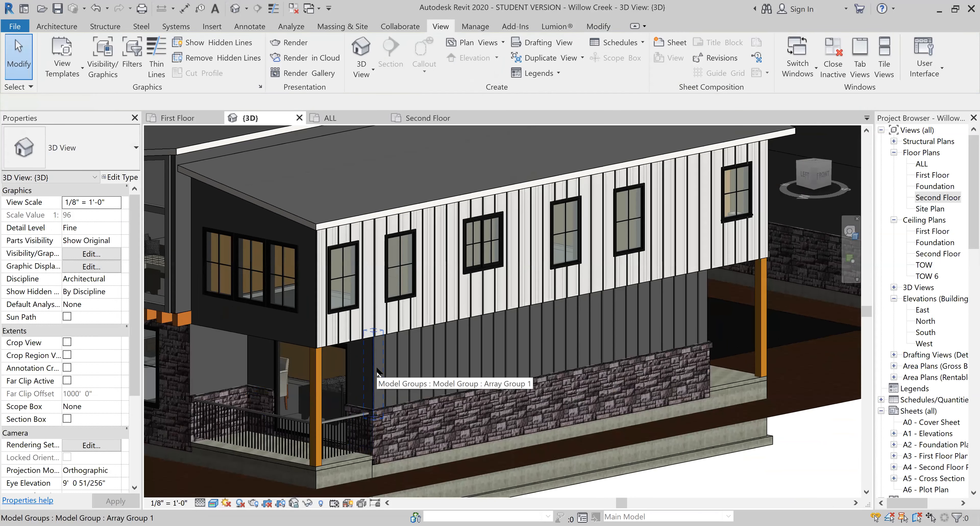
- Check the first-floor stacked wall and the second-floor side wall, and view the building's batten facade from the front
left_click(703, 298)
left_click(702, 299)
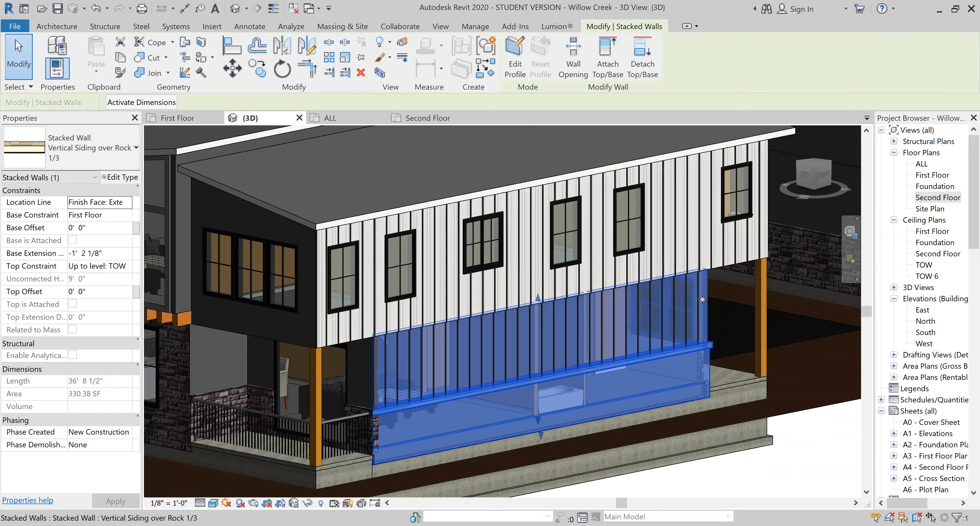
key("Escape")
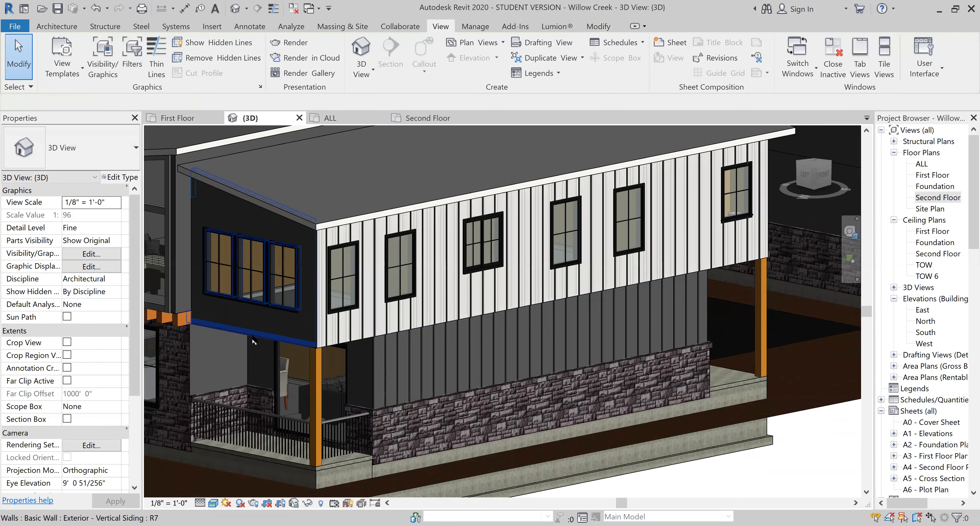
left_click(254, 342)
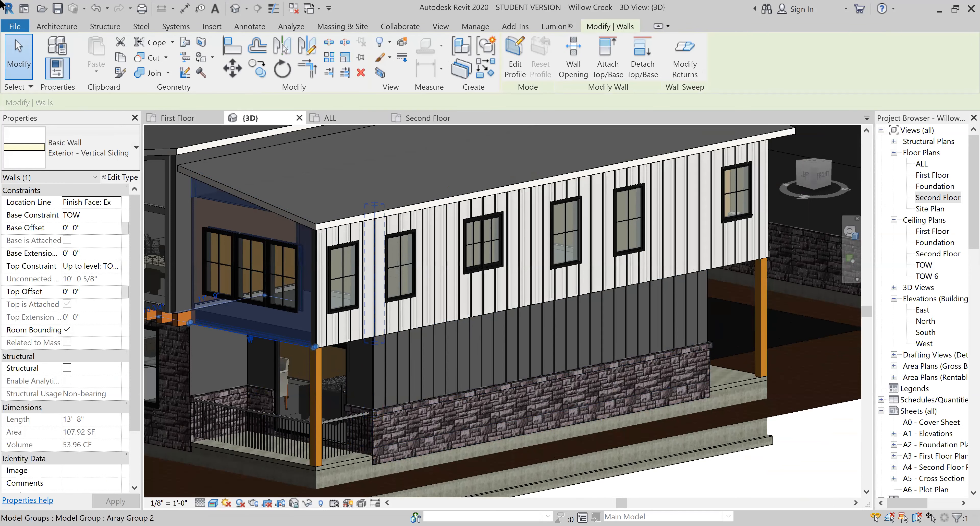
key("Escape")
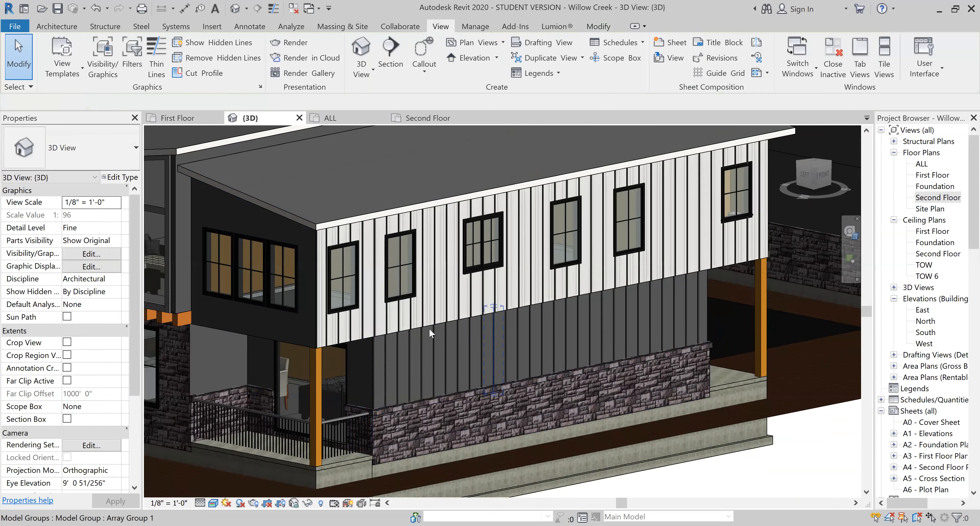
scroll(510, 323, "down", 3)
middle_click_drag(683, 434, 616, 411, "shift")
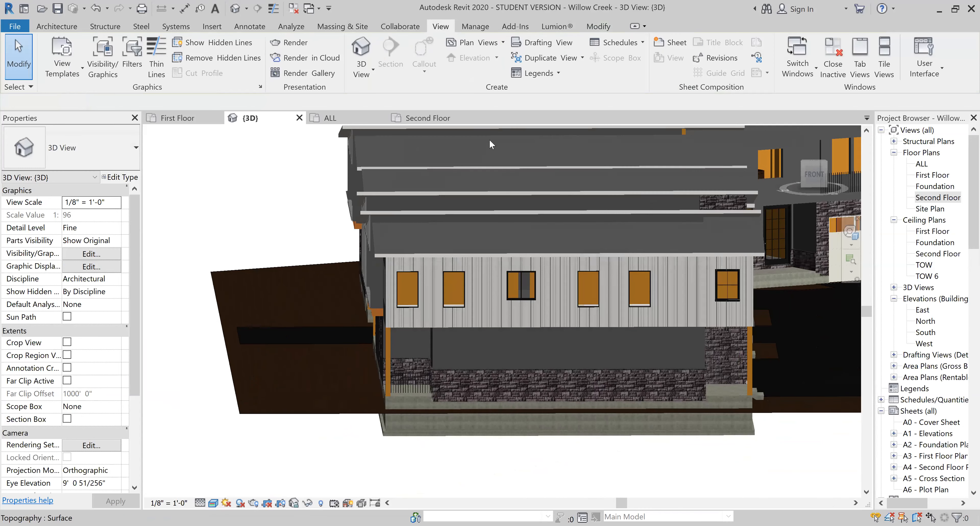
- Export the 3D model to Lumion as the COLLADA file Willow Creek Homes.dae, replacing the existing file
left_click(556, 27)
left_click(166, 57)
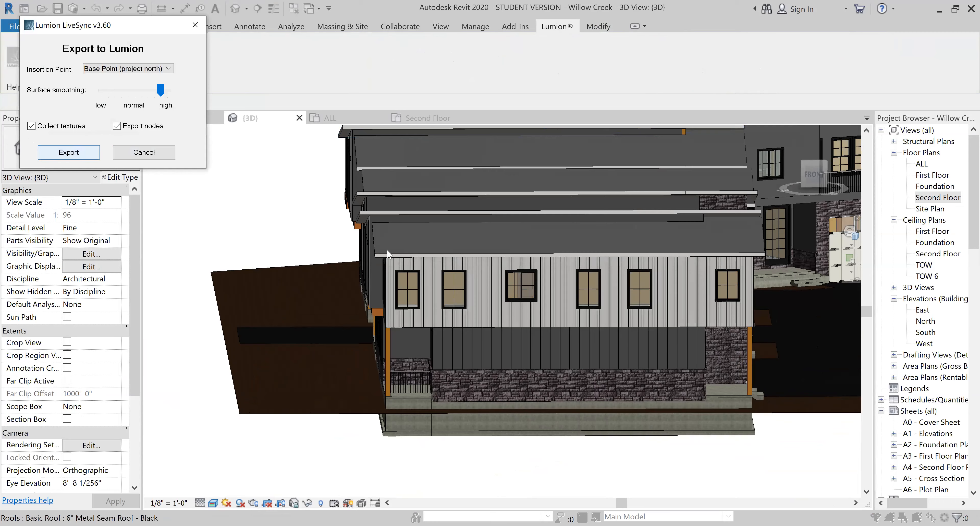
key("Return")
left_click(206, 120)
left_click(871, 505)
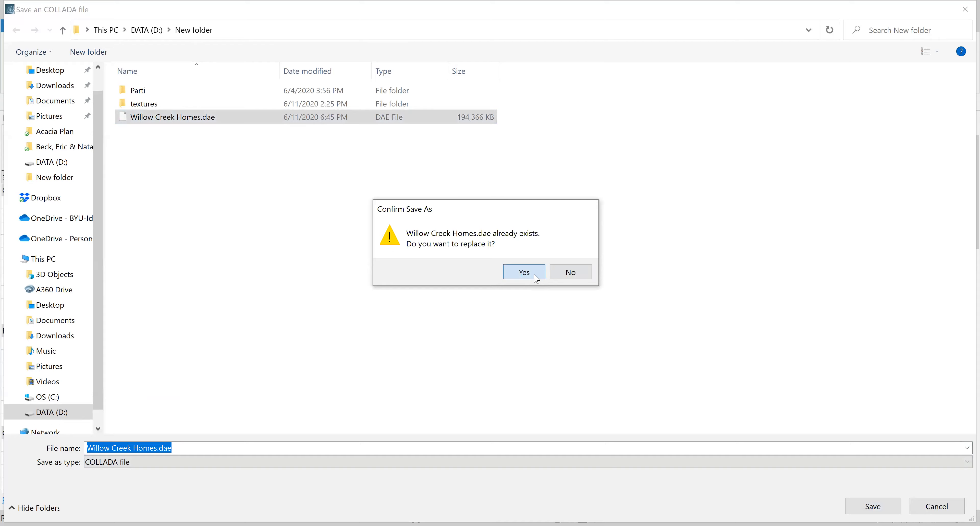
left_click(532, 276)
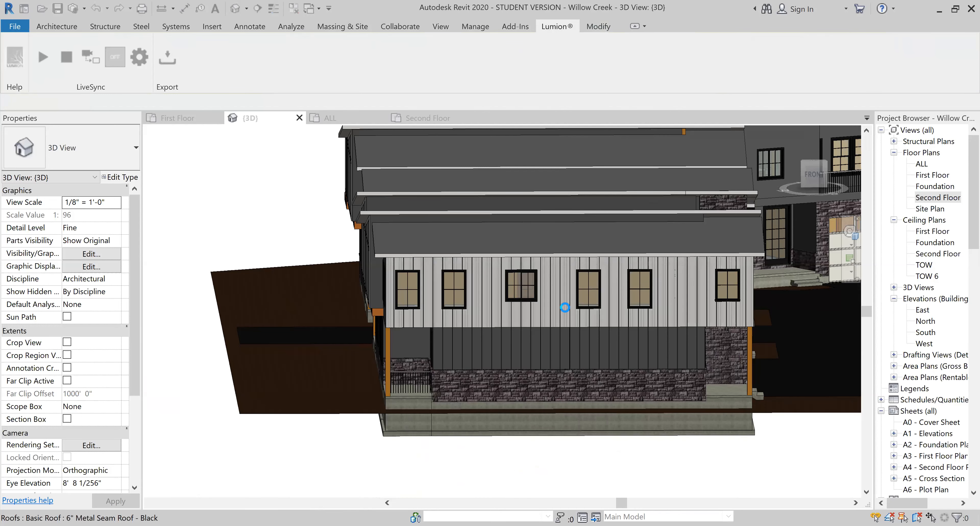